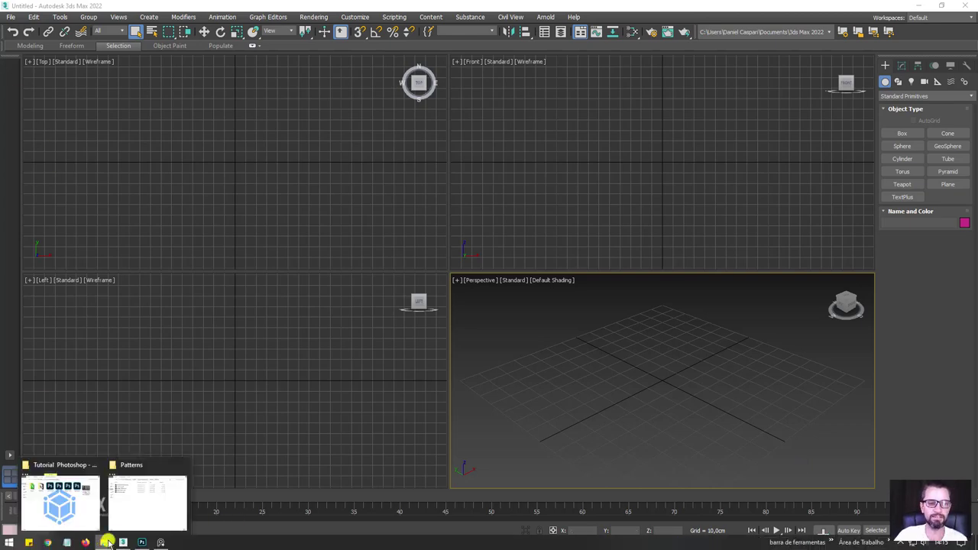
- Bring up the Photoshop tutorial folder and open its Pattern folder to show Patterns_chinelo.pat
left_click(86, 516)
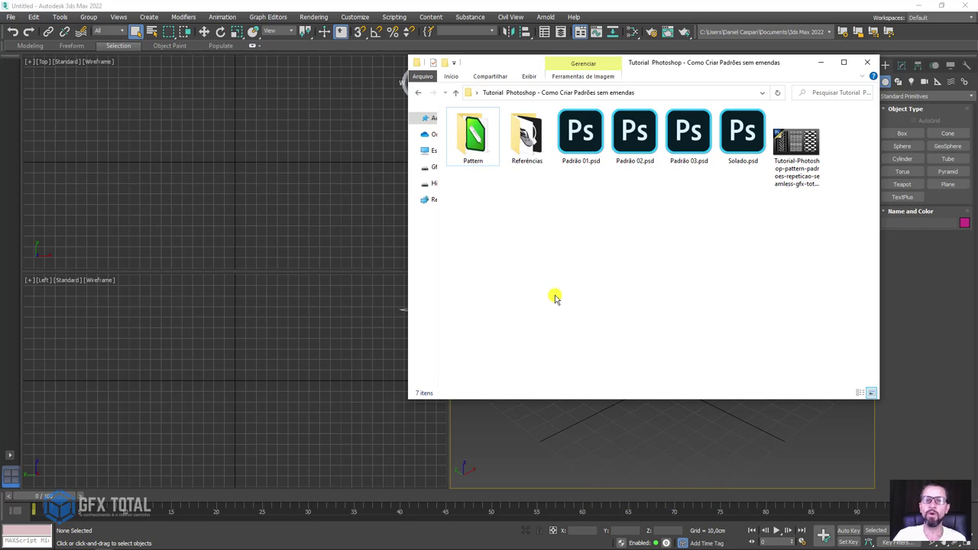
double_click(468, 139)
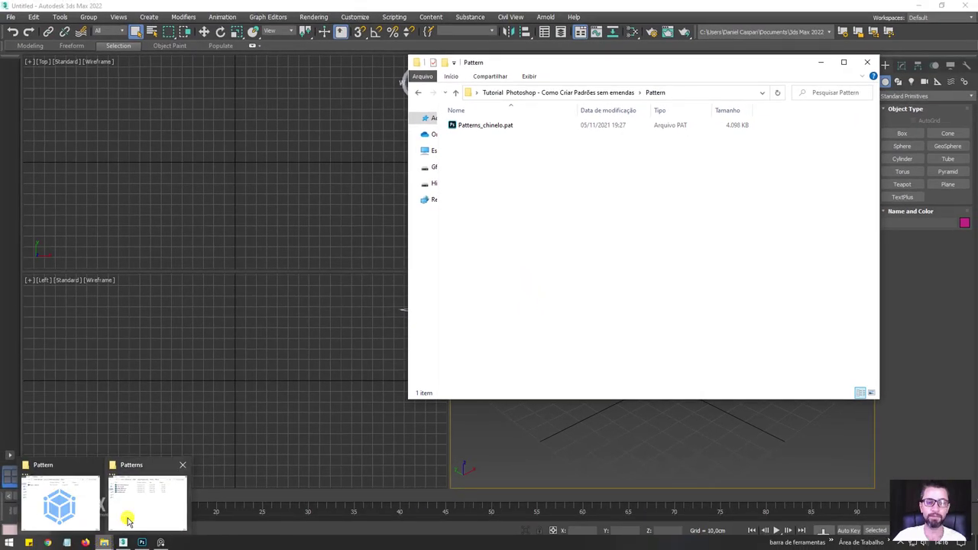
- Drag Patterns_chinelo.pat into the Photoshop 2020 Presets\Patterns window, then minimize that window
left_click(127, 511)
left_click_drag(416, 128, 528, 116)
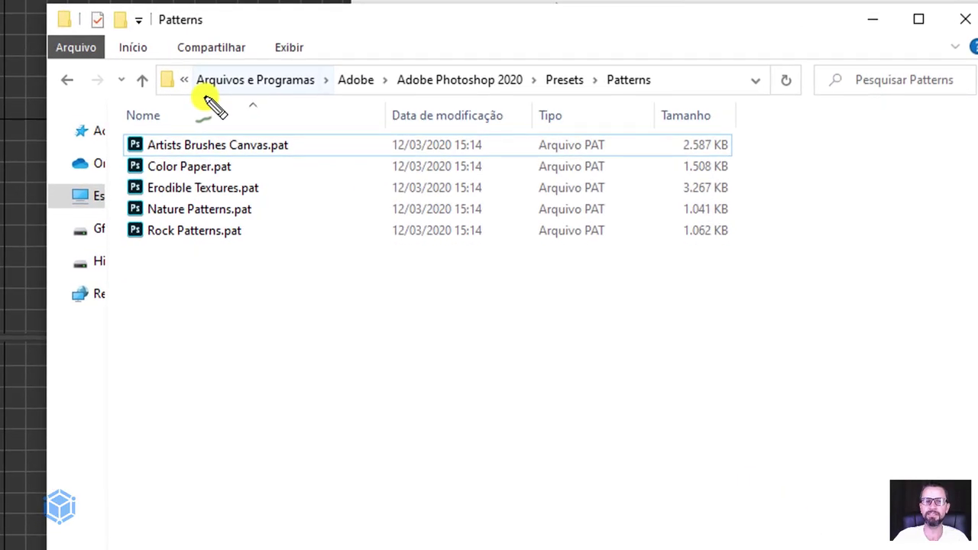
mouse_move(217, 102)
left_mouse_down()
mouse_move(650, 94)
mouse_move(675, 83)
mouse_move(590, 69)
mouse_move(201, 65)
left_mouse_up()
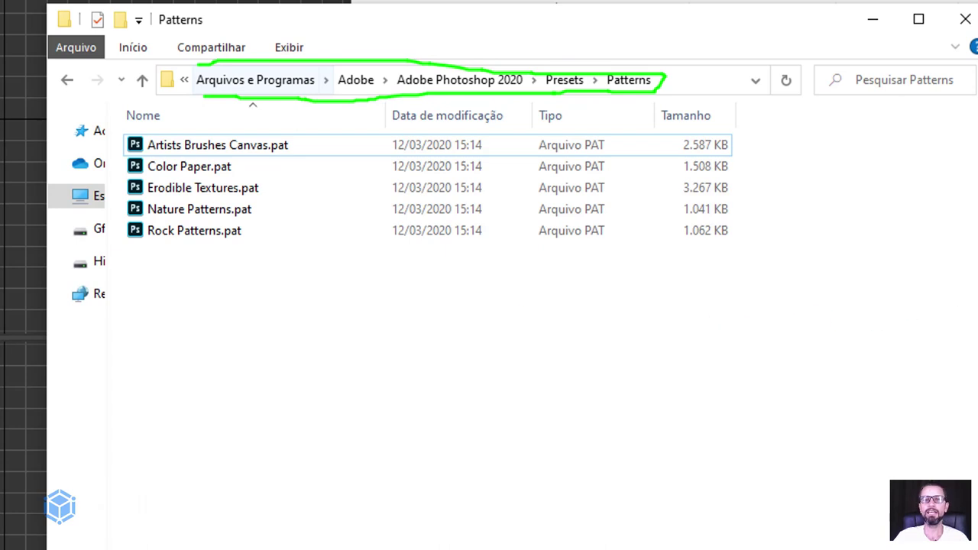
key("Escape")
left_click_drag(489, 55, 247, 375)
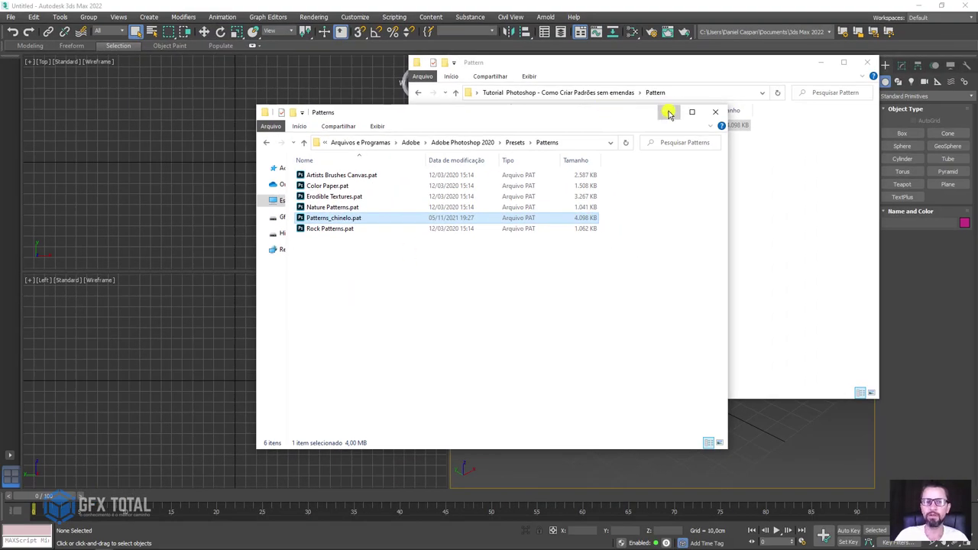
left_click(669, 112)
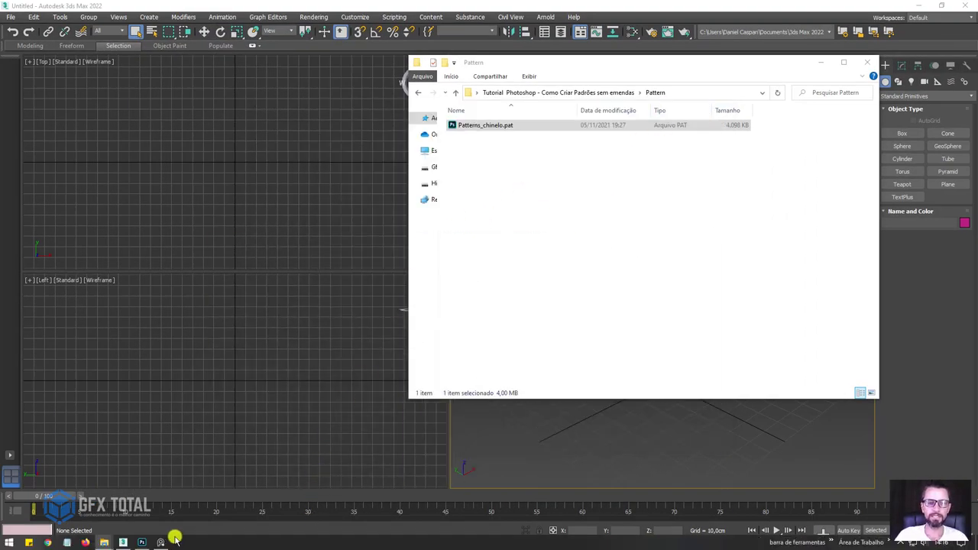
left_click(142, 543)
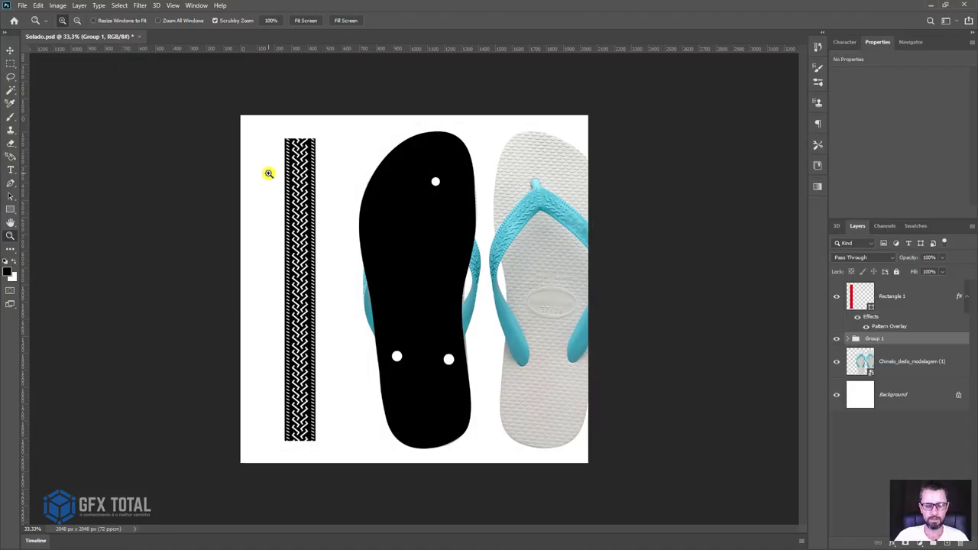
- Create a blank document with a new layer and give it a Pattern Overlay at scale 100
key("ctrl+n")
key("Return")
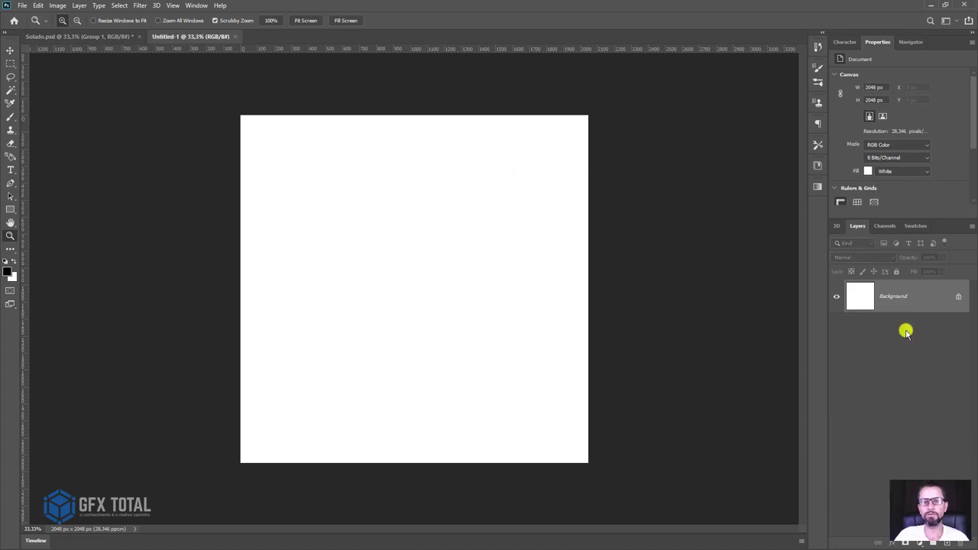
key("ctrl+j")
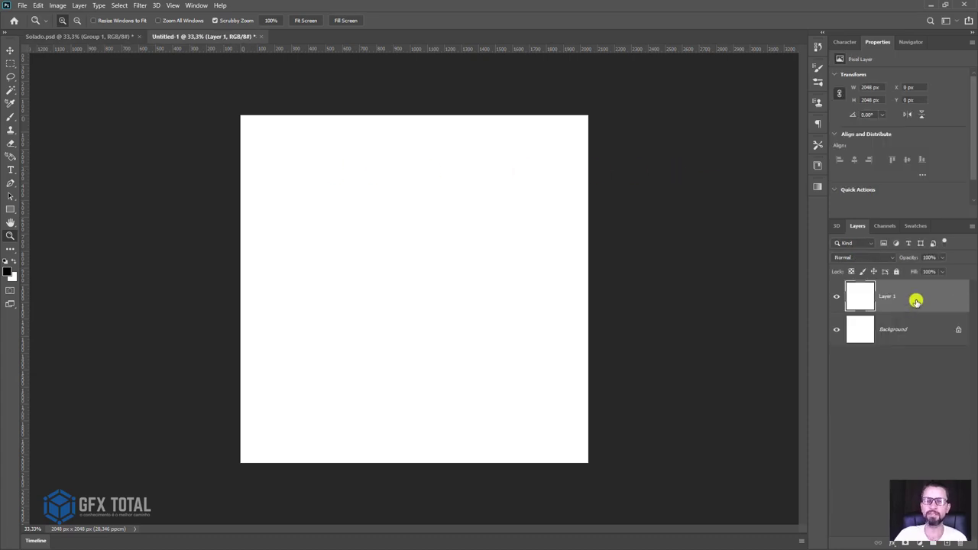
double_click(915, 299)
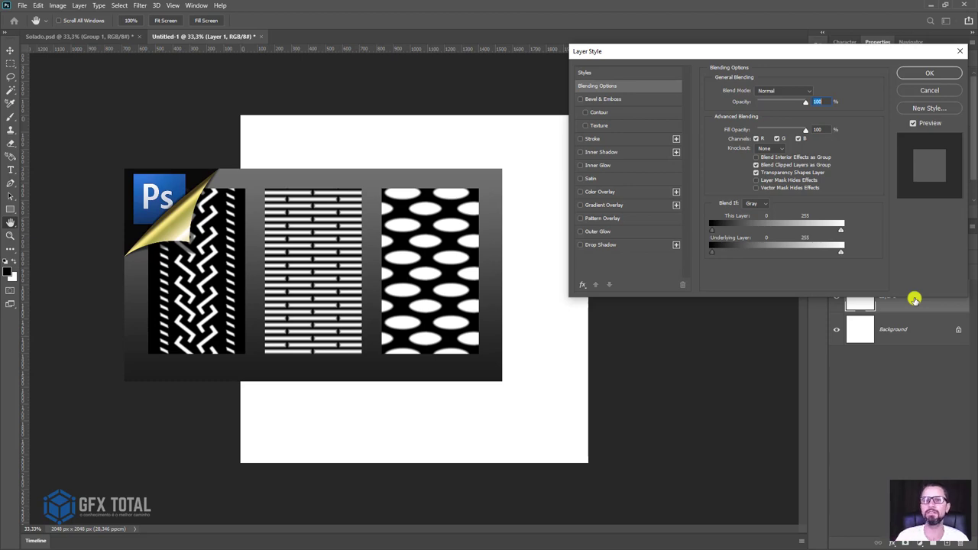
left_click(600, 220)
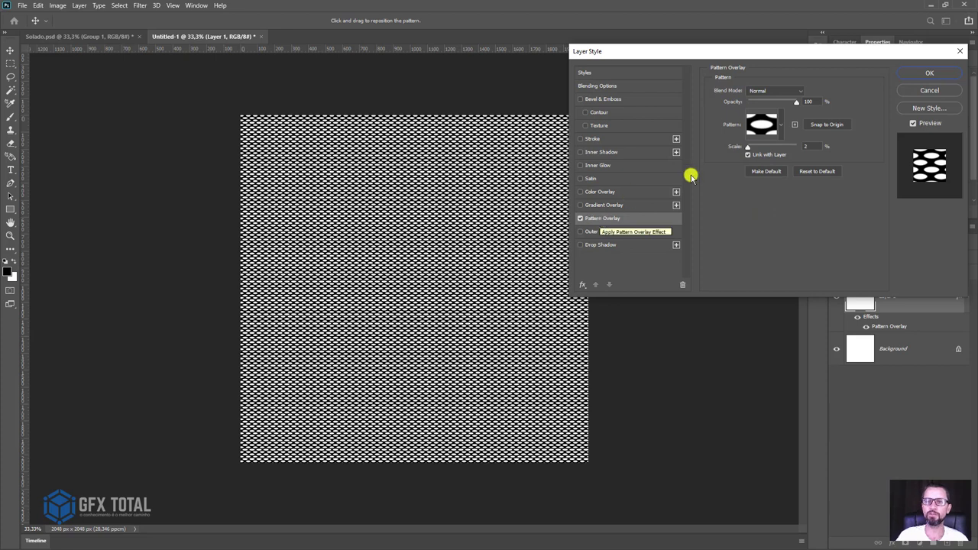
left_click(808, 146)
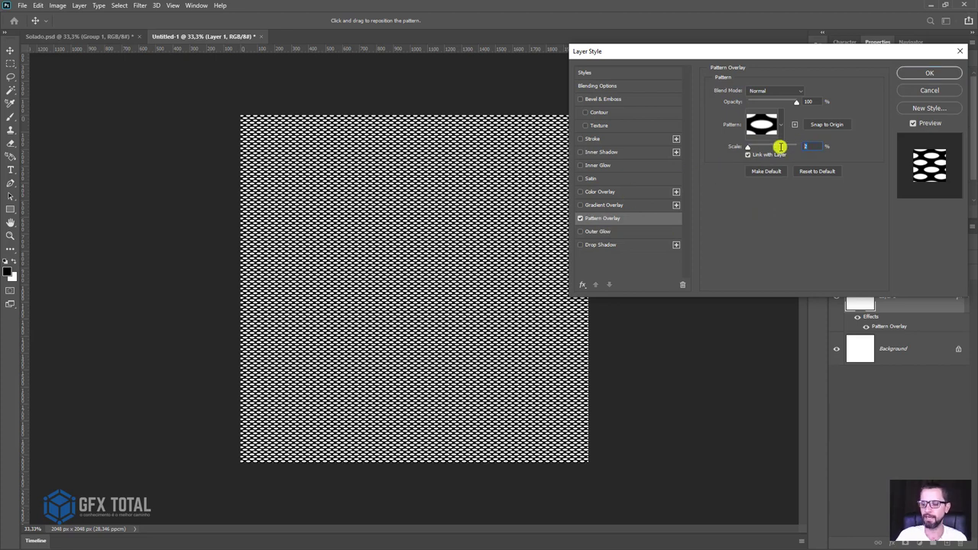
type("100")
key("Return")
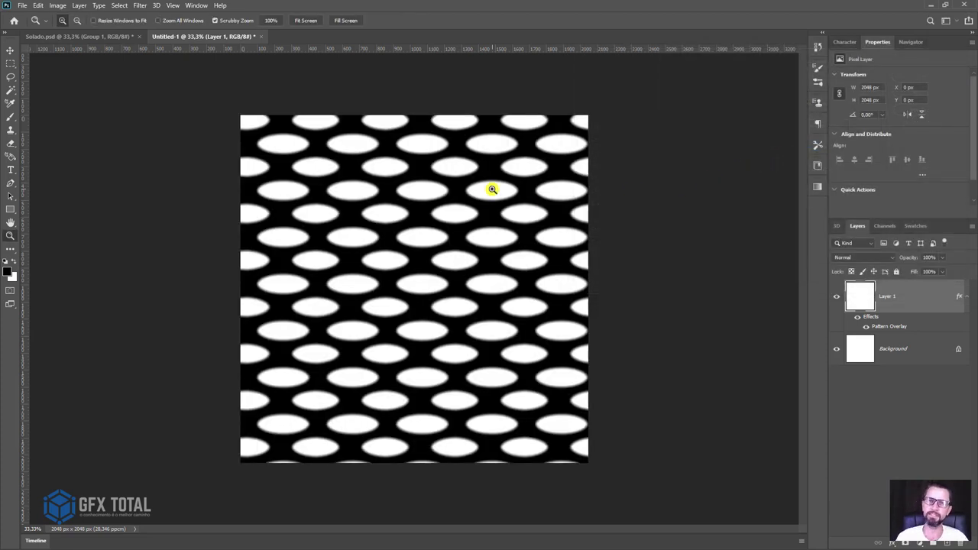
- Preview the striped and zigzag patterns, cancel the changes, and close Untitled-1
double_click(904, 325)
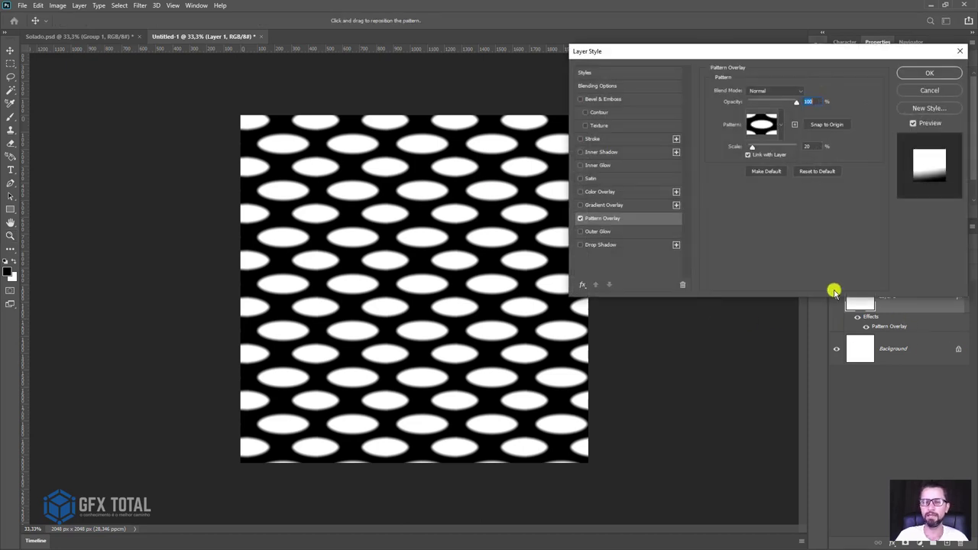
left_click(778, 126)
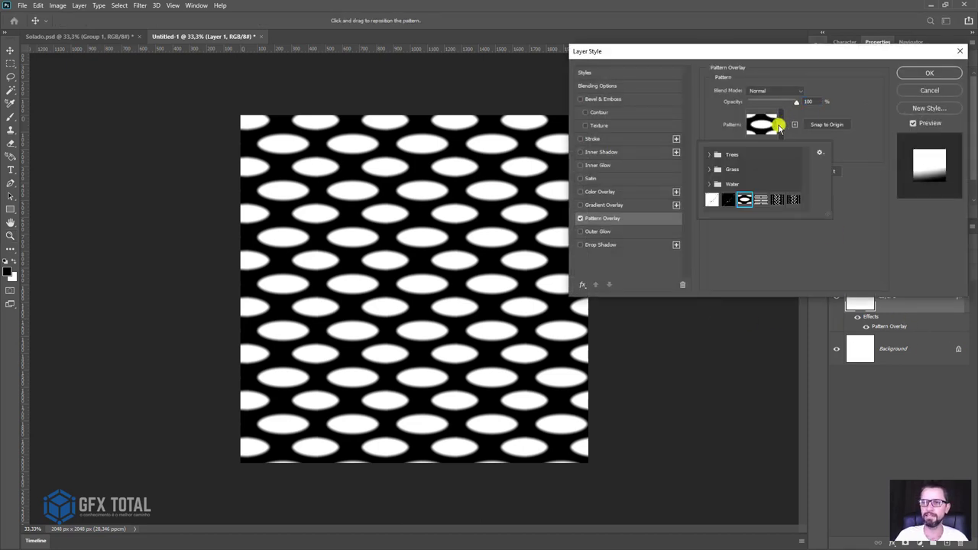
left_click(763, 200)
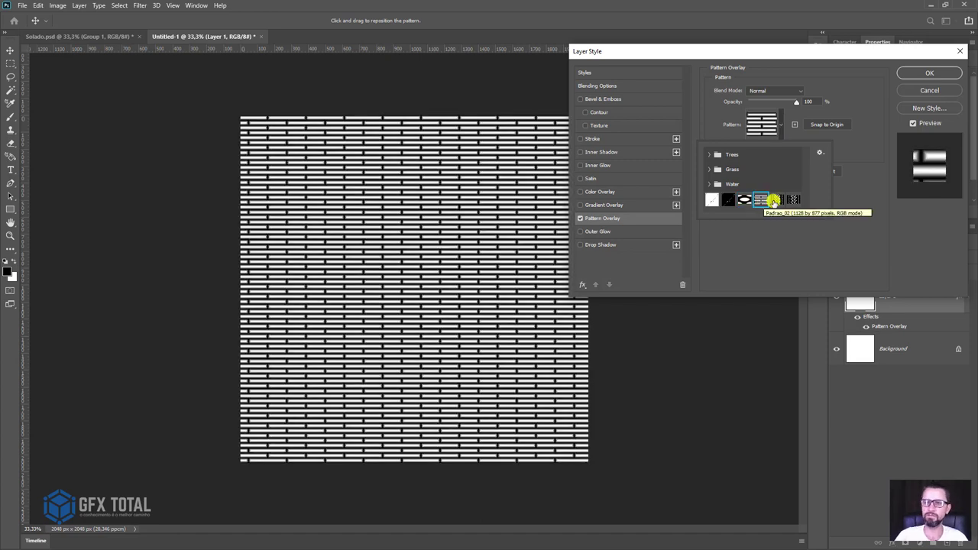
left_click(794, 201)
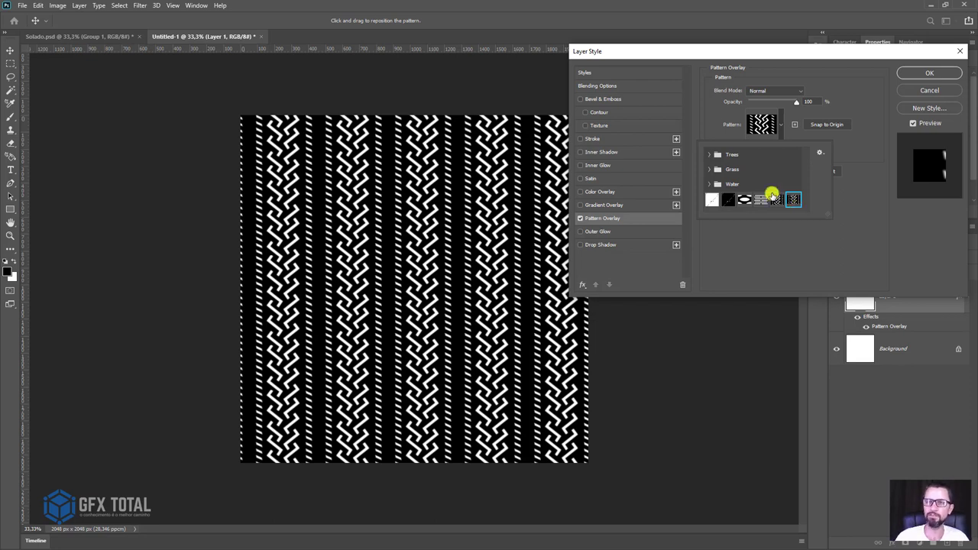
left_click(928, 92)
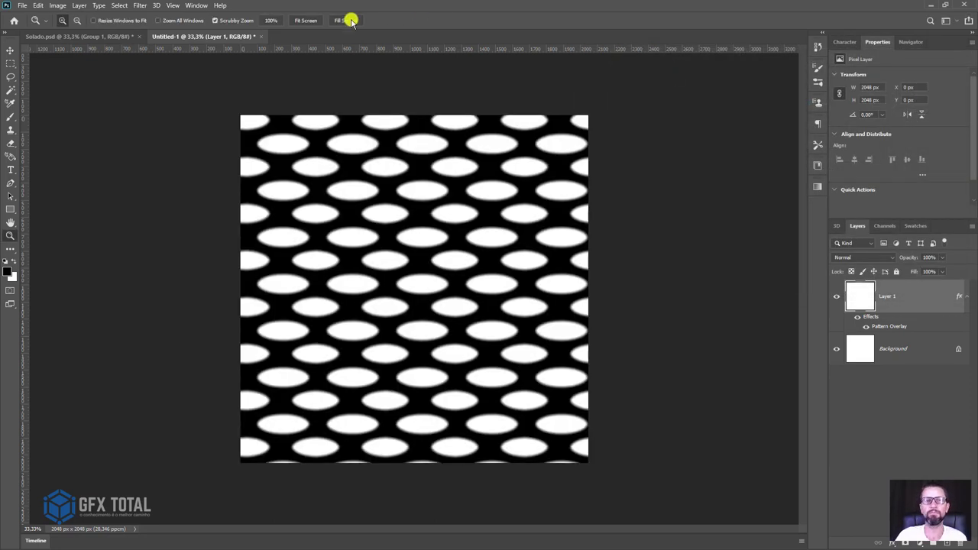
left_click(259, 36)
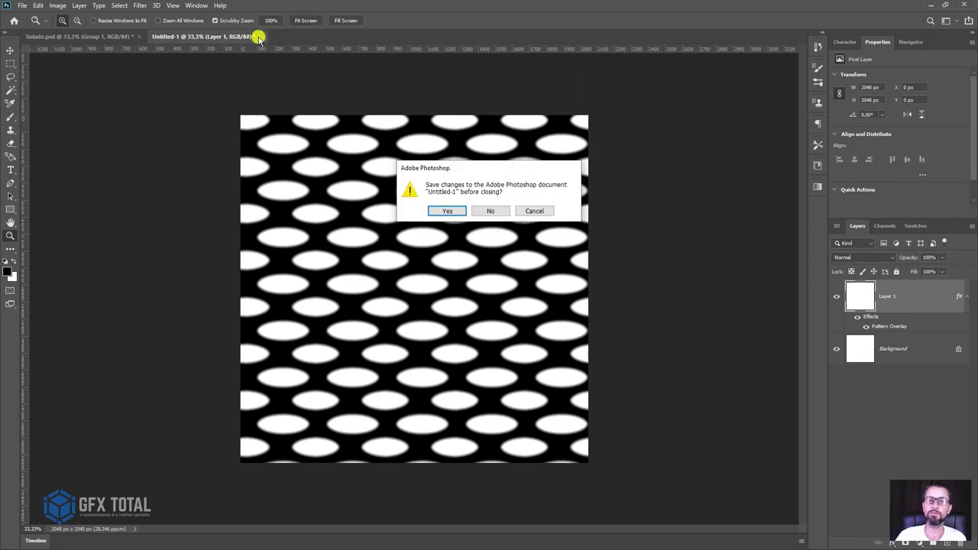
- Close Untitled-1 without saving, zoom into Solado.psd, and test-move Group 1 then undo
left_click(491, 209)
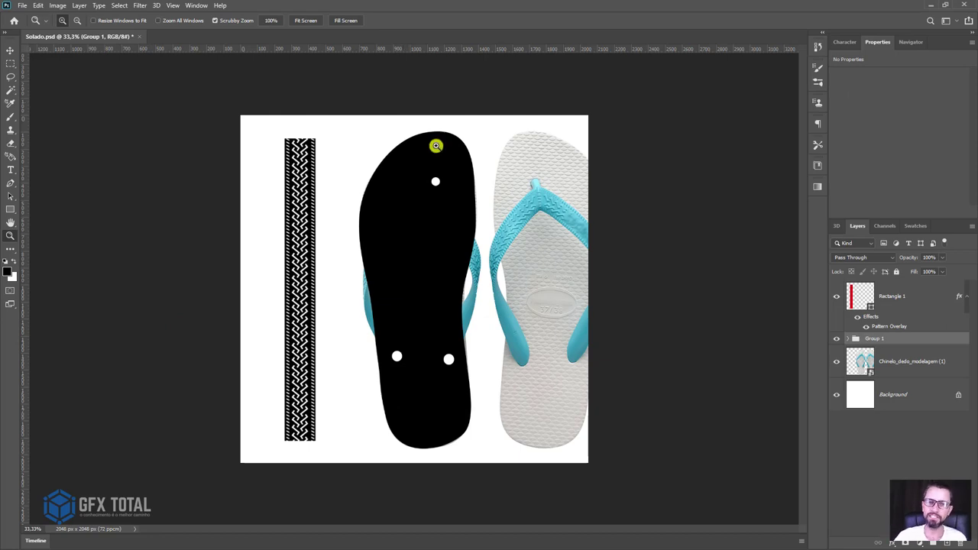
mouse_move(434, 295)
left_mouse_down()
mouse_move(409, 294)
mouse_move(395, 265)
mouse_move(452, 273)
mouse_move(439, 275)
left_mouse_up()
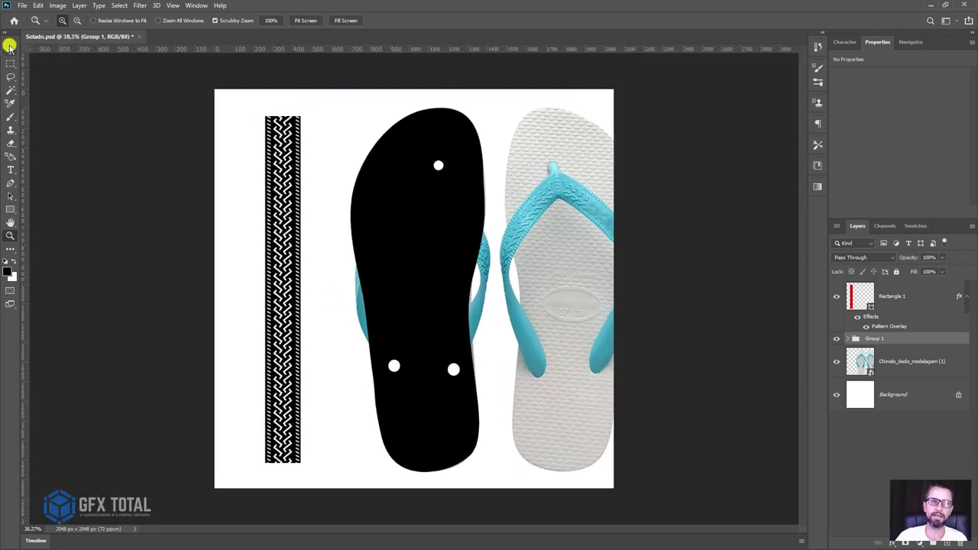
left_click(9, 46)
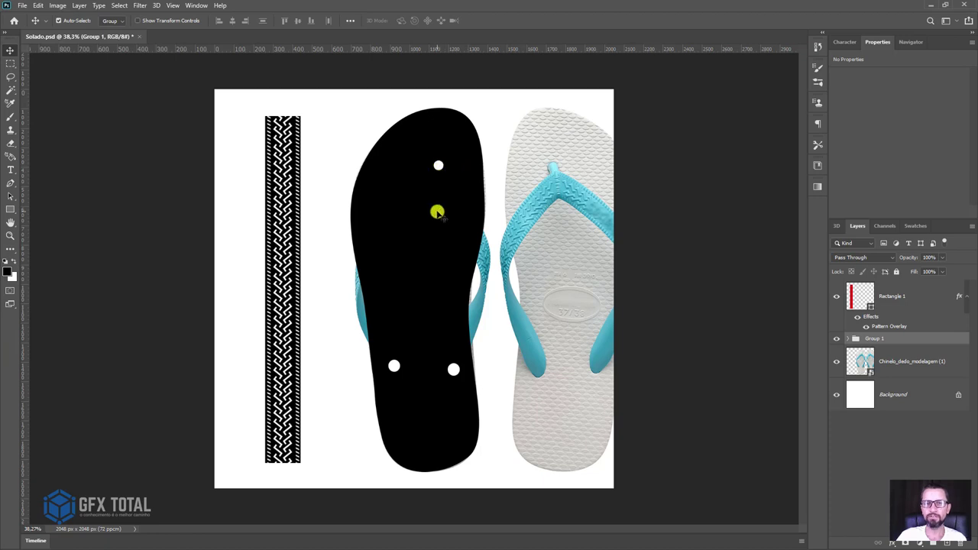
left_click_drag(437, 212, 537, 205)
key("ctrl+z")
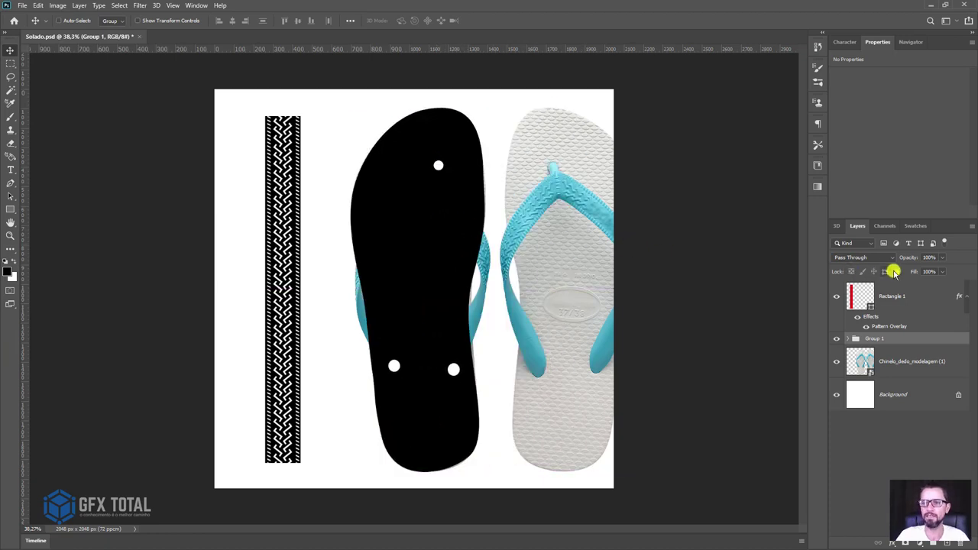
- Lower Group 1's opacity to check the photo beneath, then restore it to 100%
left_click_drag(913, 261, 893, 260)
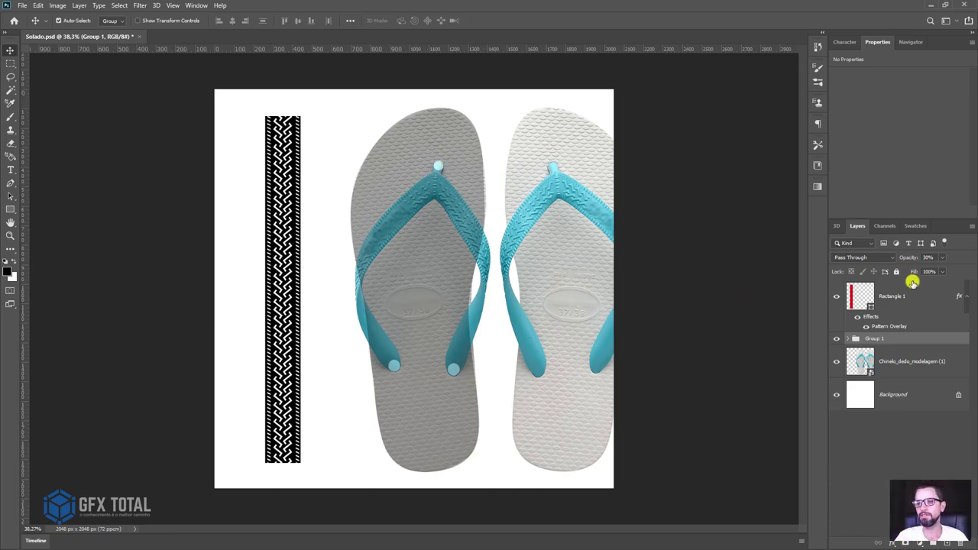
left_click_drag(906, 259, 976, 260)
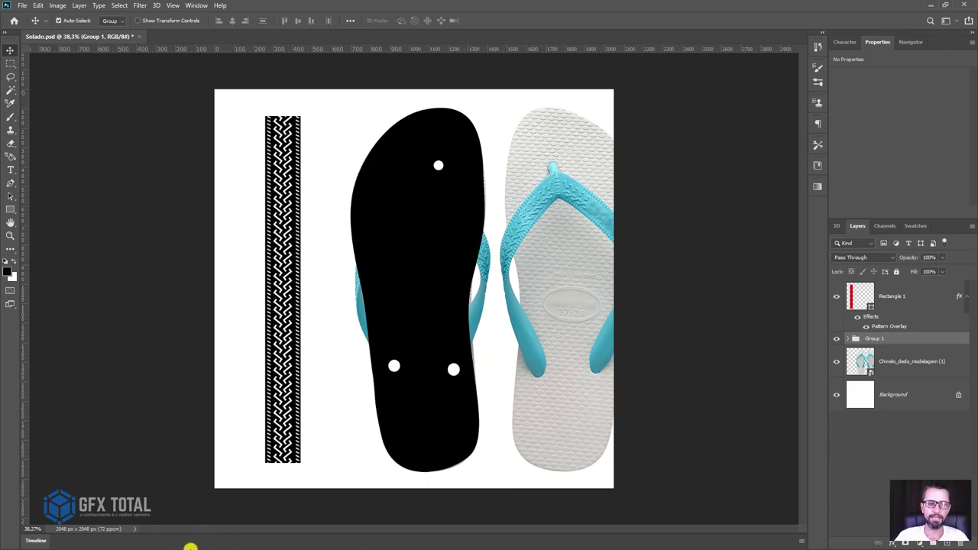
left_click(241, 504)
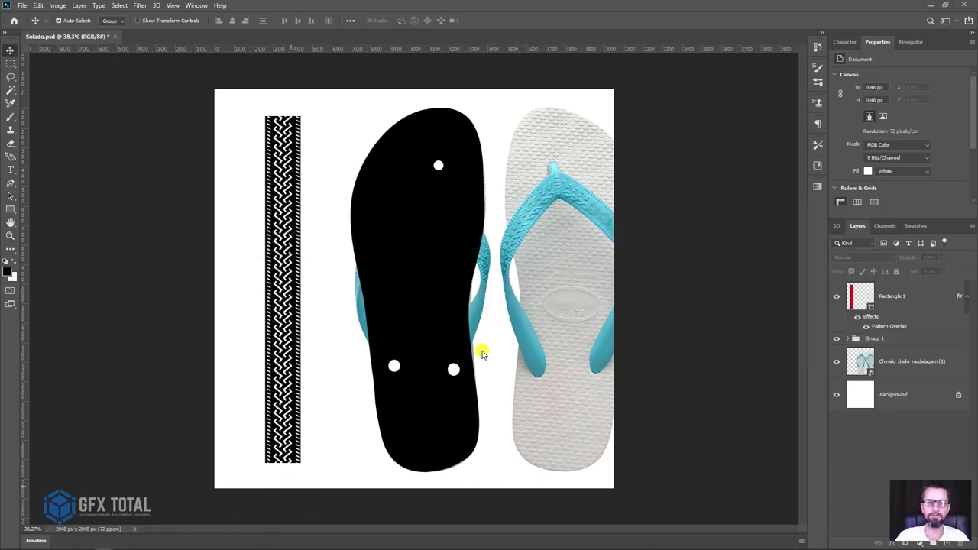
- Deselect Patterns_chinelo.pat in both folder windows and go back up to the tutorial folder
key("alt+Tab")
left_click(412, 280)
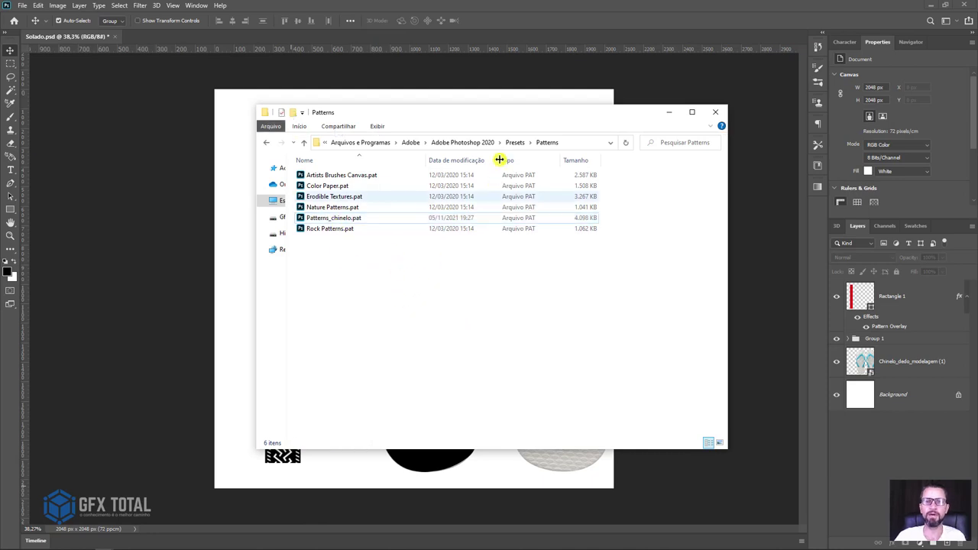
key("alt+Tab")
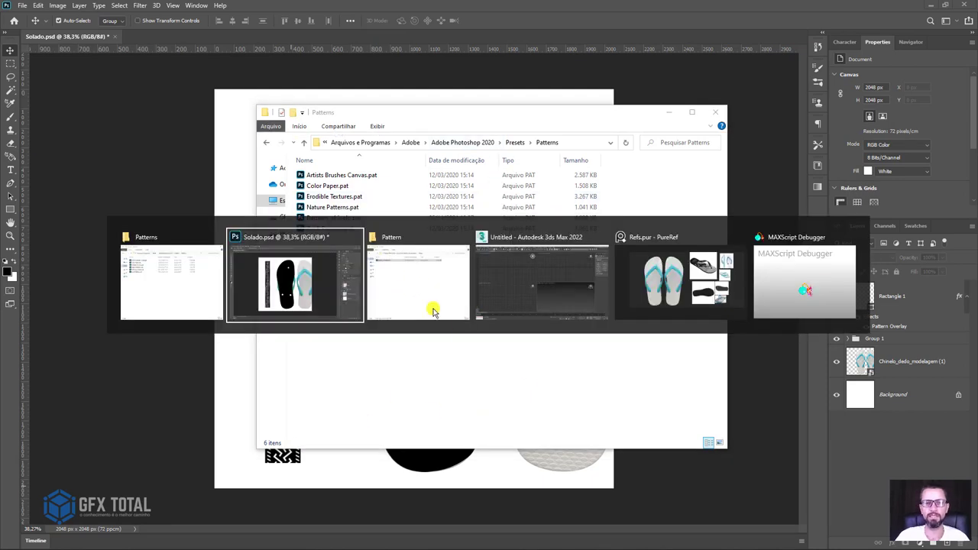
left_click(397, 288)
left_click(516, 268)
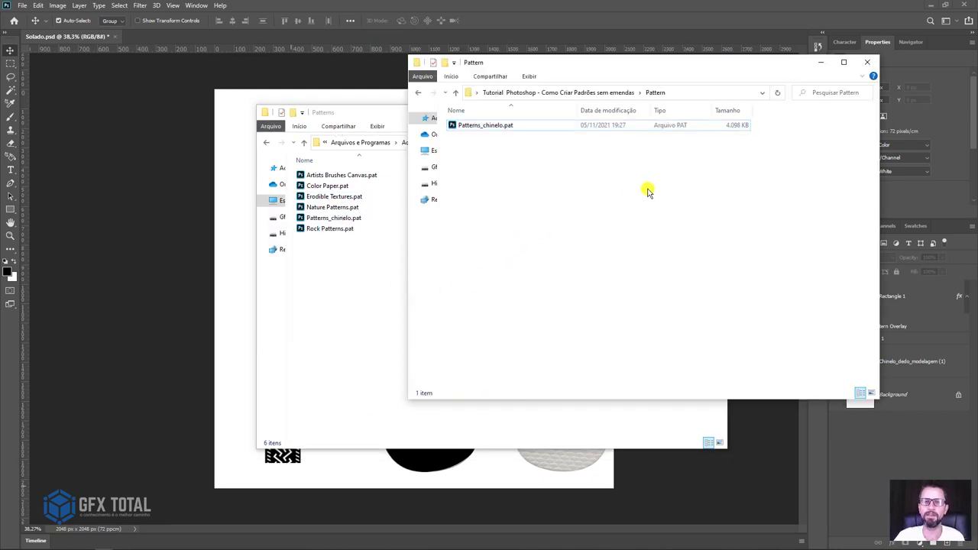
key("BackSpace")
key("Right")
key("Right")
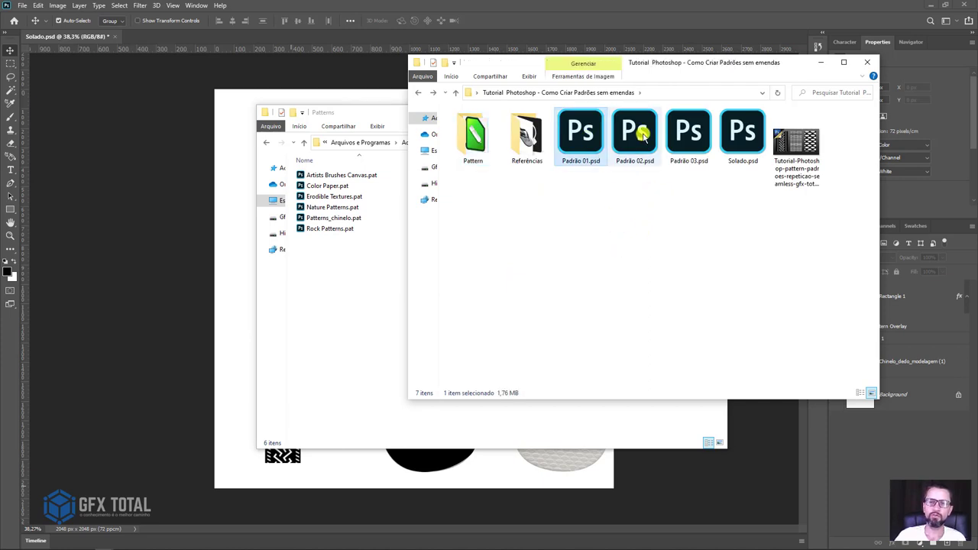
key("Right")
key("Right")
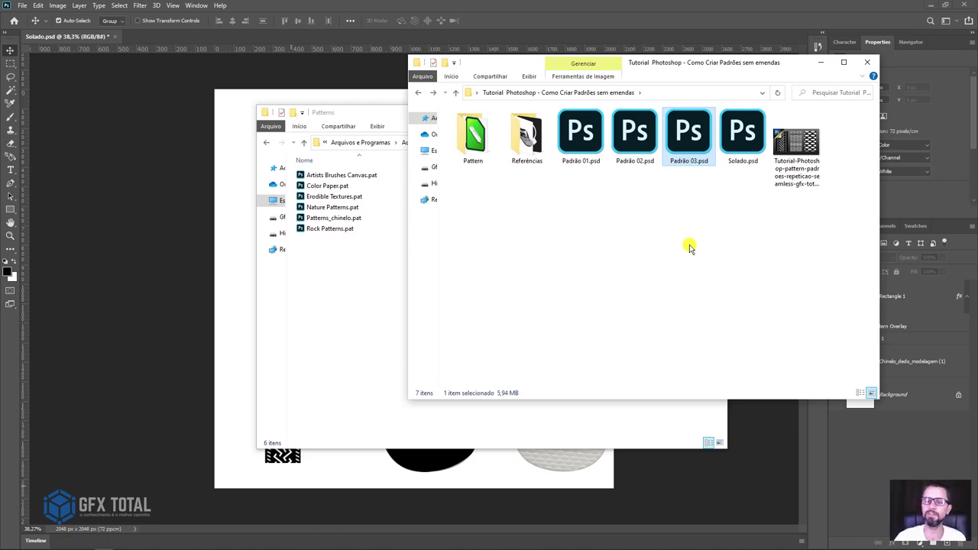
- Open Referências and select the seven Chinelo_dedo_modelagem images and Refs.pur
double_click(531, 147)
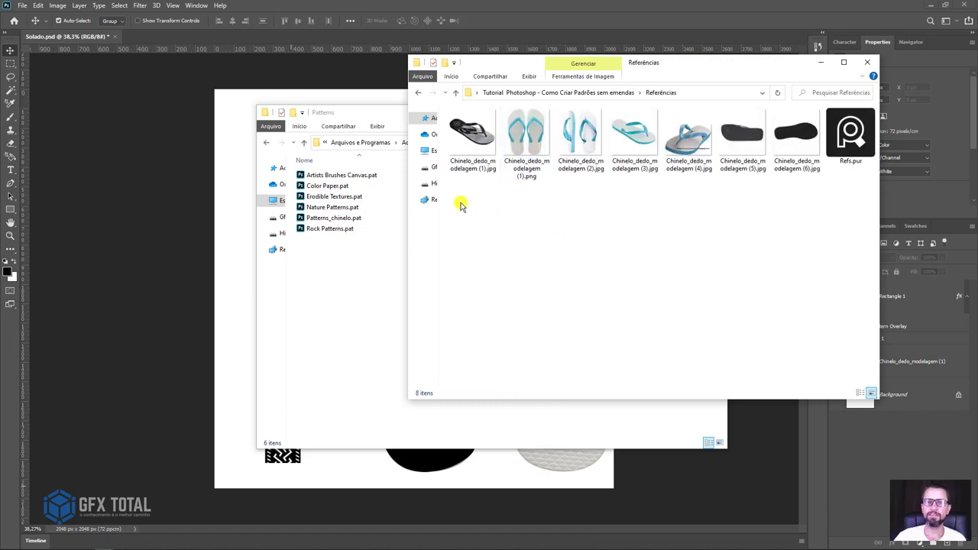
left_click_drag(462, 205, 793, 249)
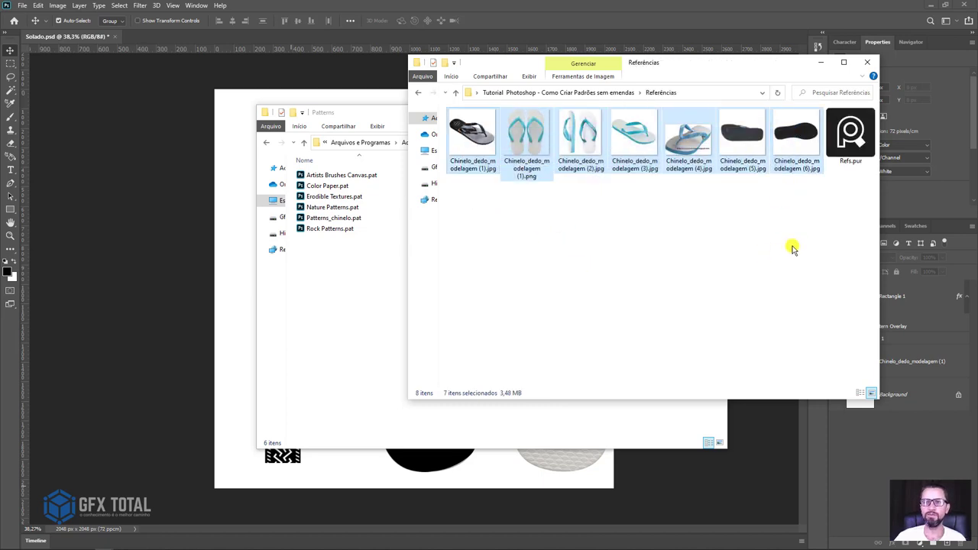
left_click(849, 139)
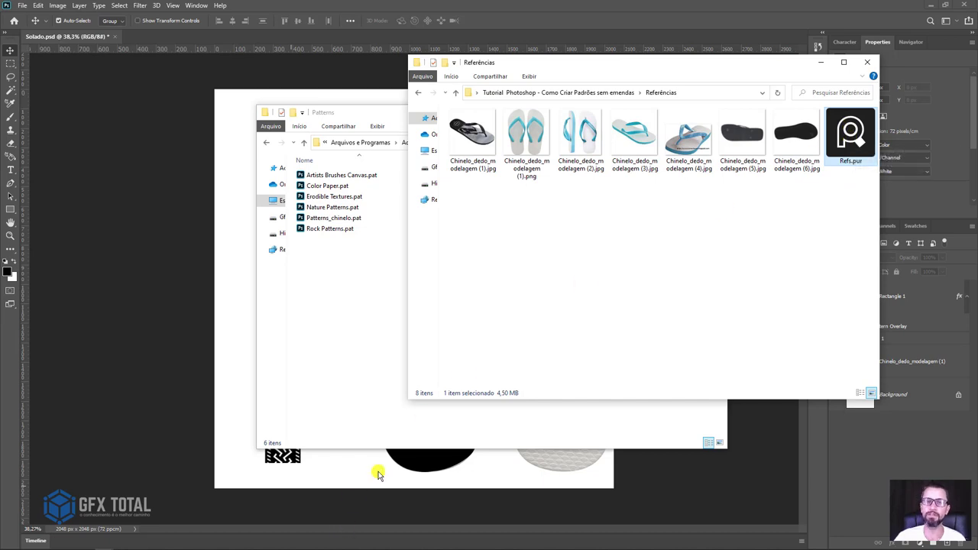
- Nudge the black flip-flop photos into place on the PureRef board, zoom around, then return to 3ds Max
mouse_move(161, 542)
left_click(208, 540)
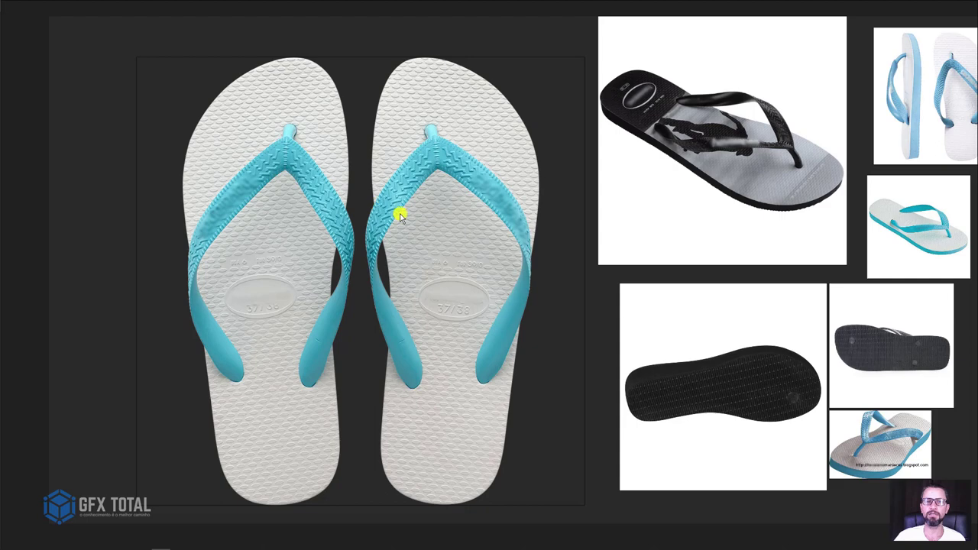
left_click(389, 207)
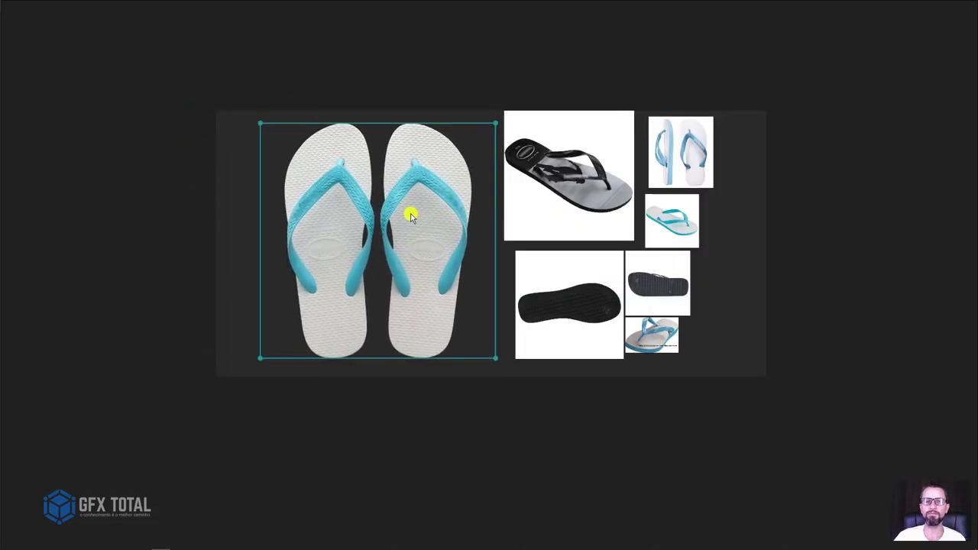
mouse_move(569, 172)
left_mouse_down()
mouse_move(537, 191)
mouse_move(554, 176)
left_mouse_up()
left_click_drag(557, 295, 552, 302)
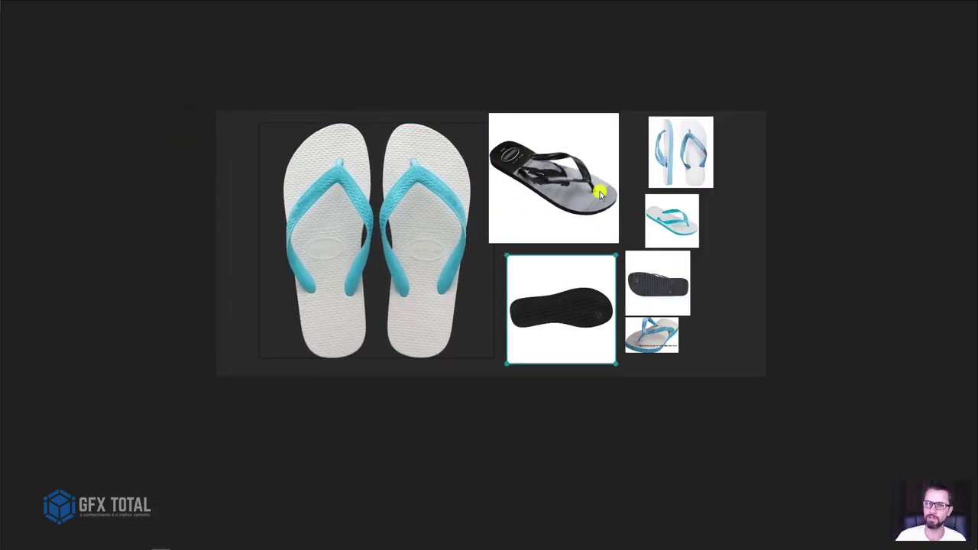
scroll(589, 186, "up", 4)
scroll(572, 190, "up", 2)
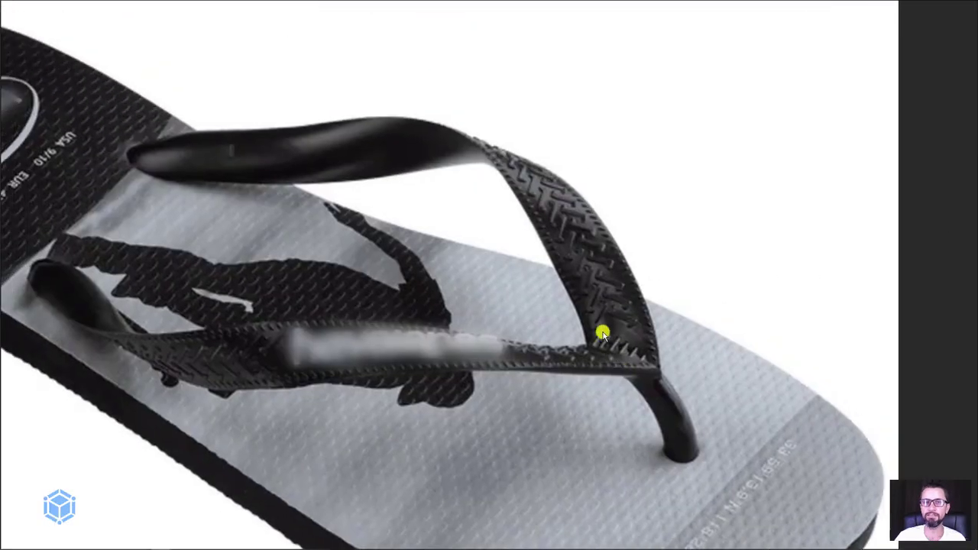
scroll(508, 323, "down", 3)
scroll(439, 308, "down", 3)
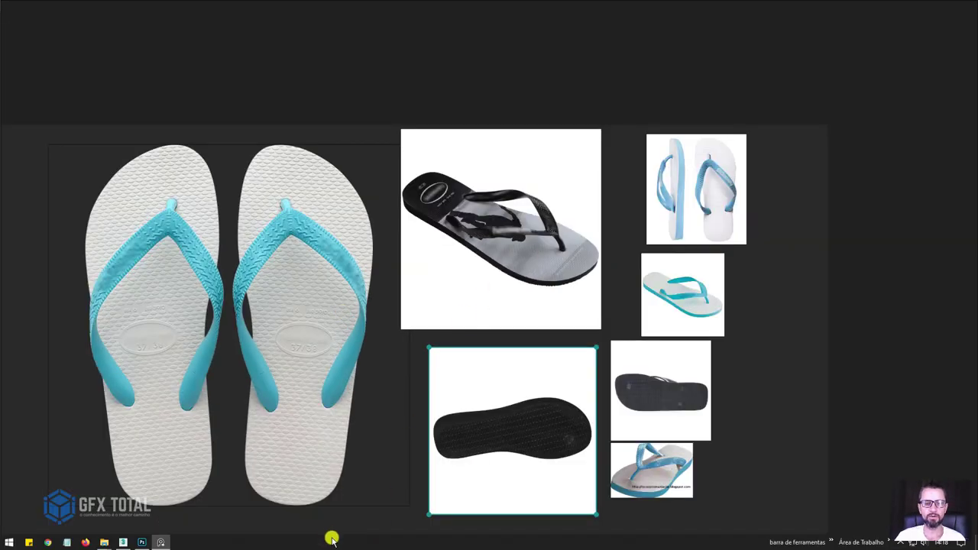
left_click(125, 542)
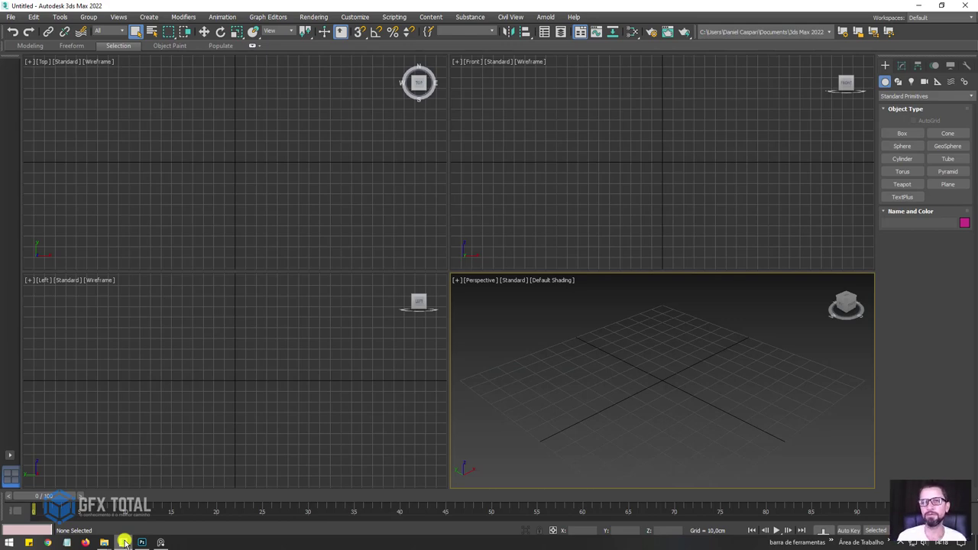
- Return to Photoshop and save the Solado.psd sole template
left_click(124, 542)
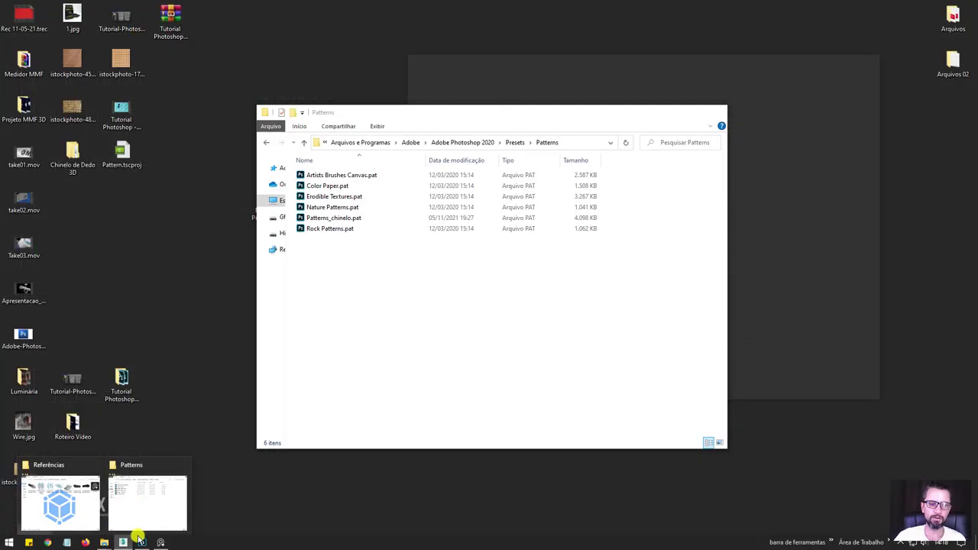
left_click(139, 541)
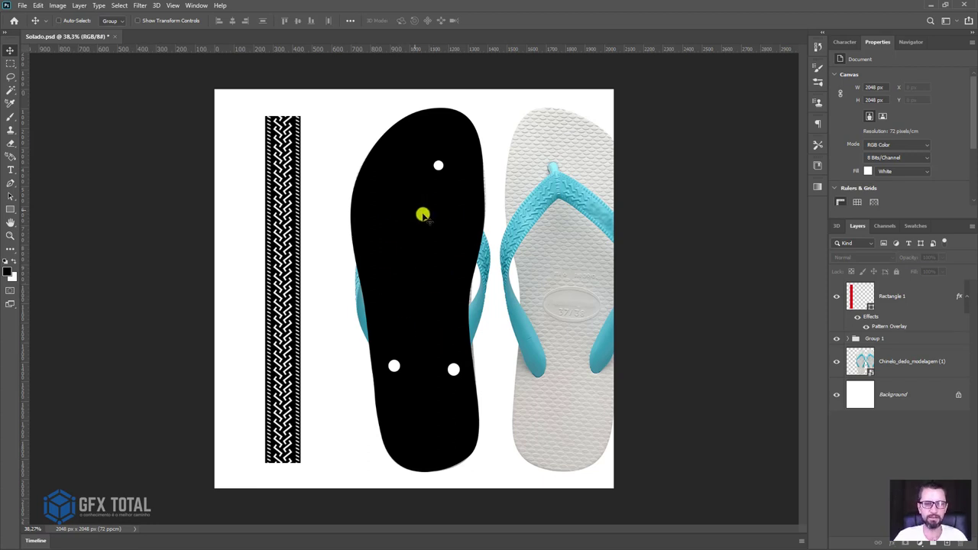
key("ctrl+s")
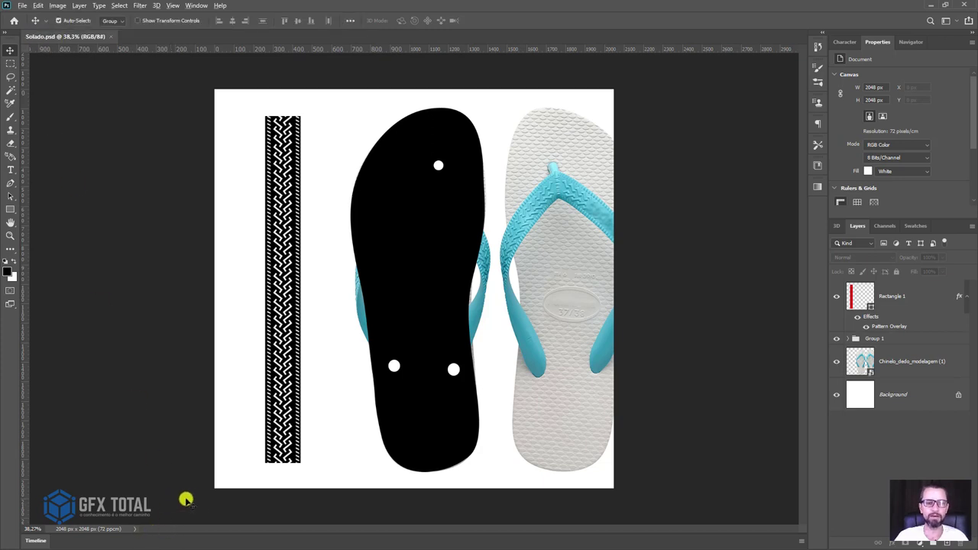
key("alt+Tab")
left_click(461, 306)
- Draw an upright square plane in the Front viewport, set 1×1 segments, and move it up-left
key("alt+Tab")
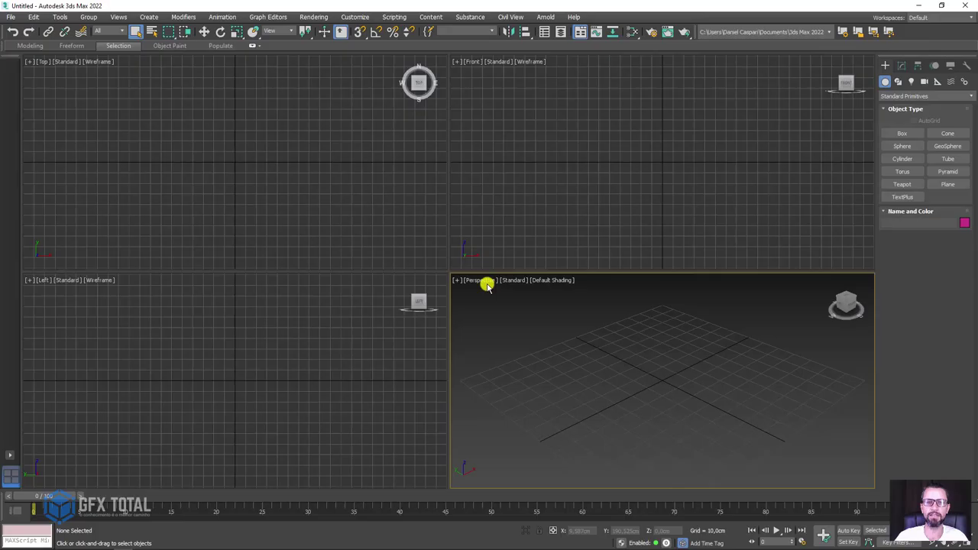
left_click(482, 285)
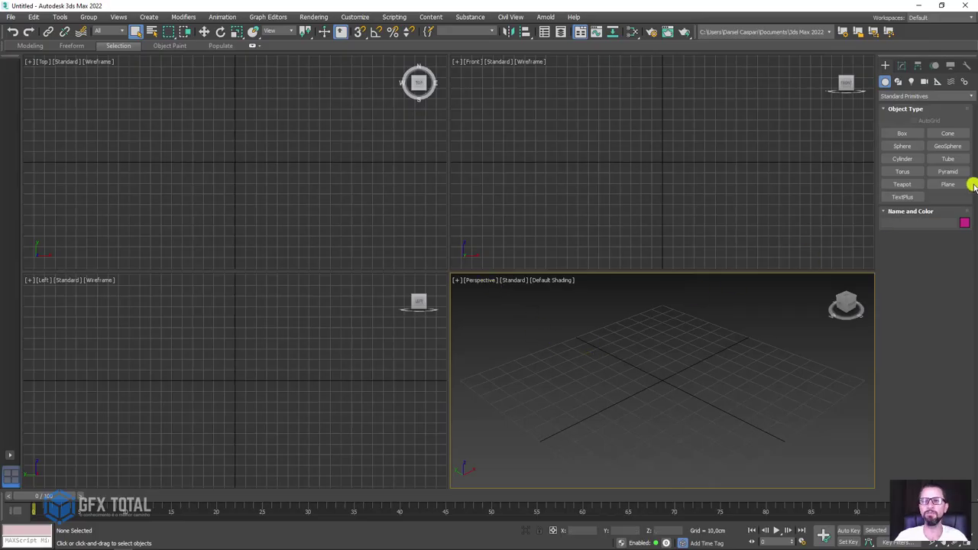
left_click(947, 184)
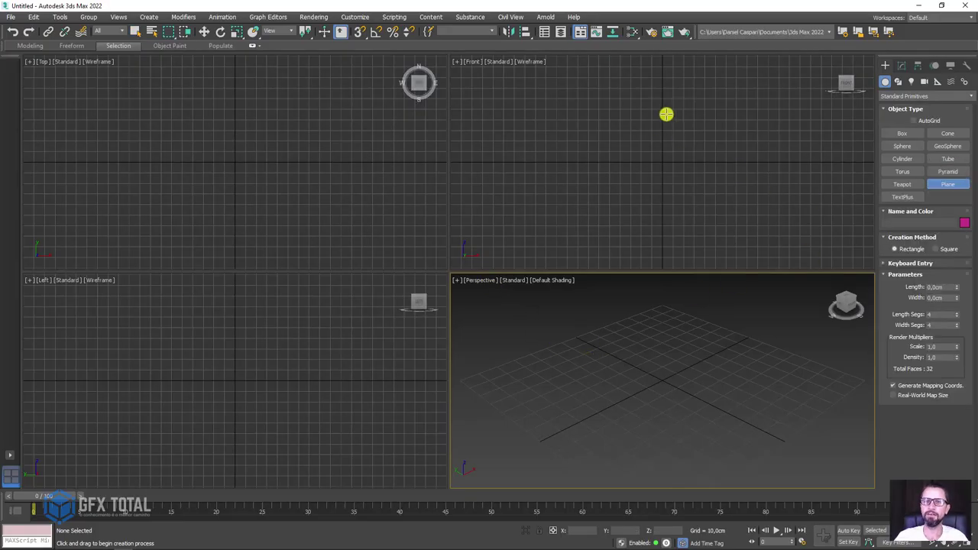
left_click_drag(662, 118, 705, 156, "ctrl")
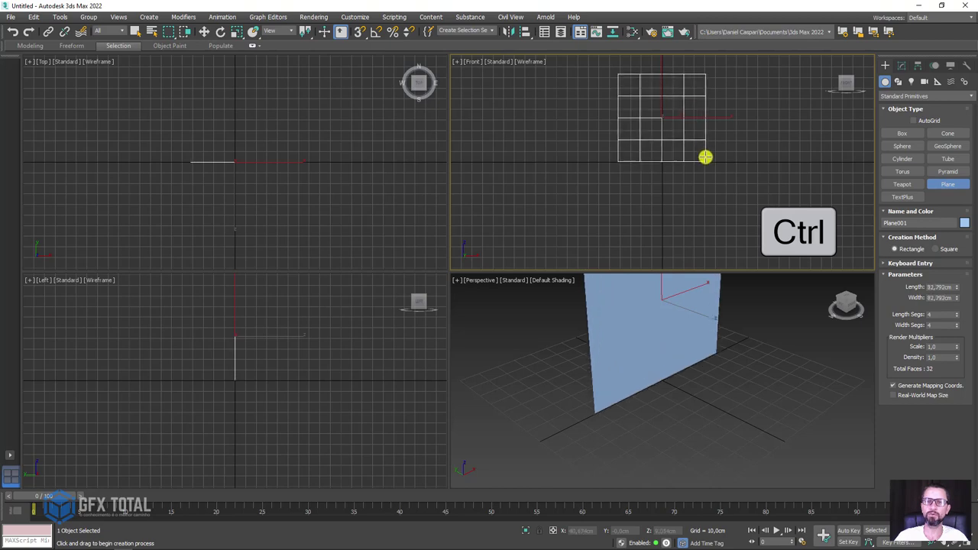
right_click(957, 315)
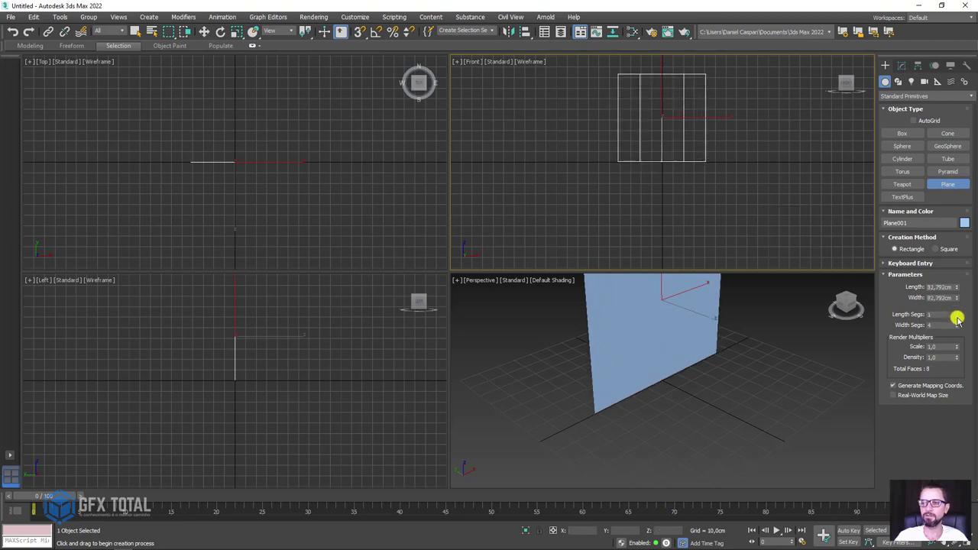
right_click(953, 326)
scroll(777, 295, "down", 5)
key("w")
mouse_move(709, 360)
left_mouse_down()
mouse_move(698, 349)
mouse_move(634, 357)
left_mouse_up()
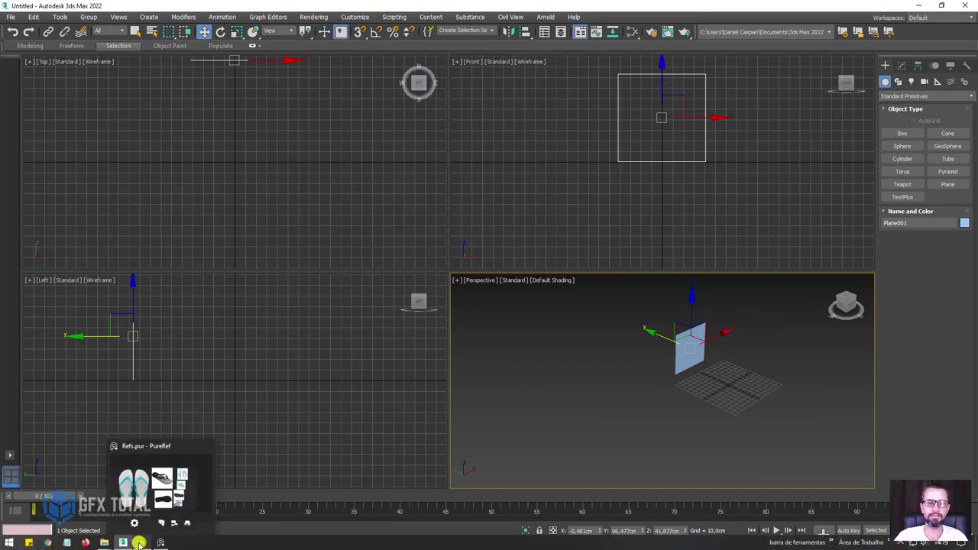
- Drag Solado.psd from the Tutorial Photoshop folder onto Plane001 in the Perspective viewport
mouse_move(104, 543)
left_click(89, 508)
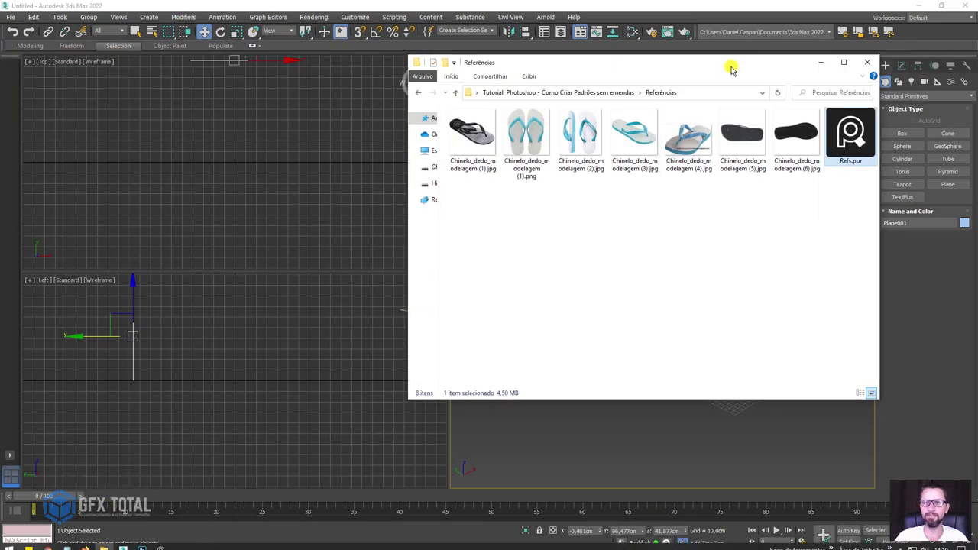
left_click_drag(666, 62, 305, 104)
left_click(691, 344)
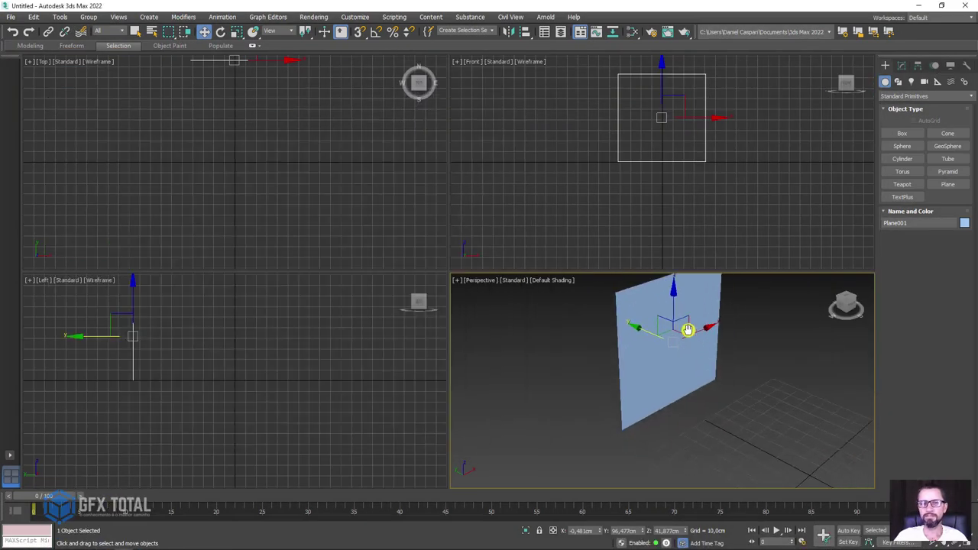
middle_click_drag(691, 344, 688, 331)
key("alt+Tab")
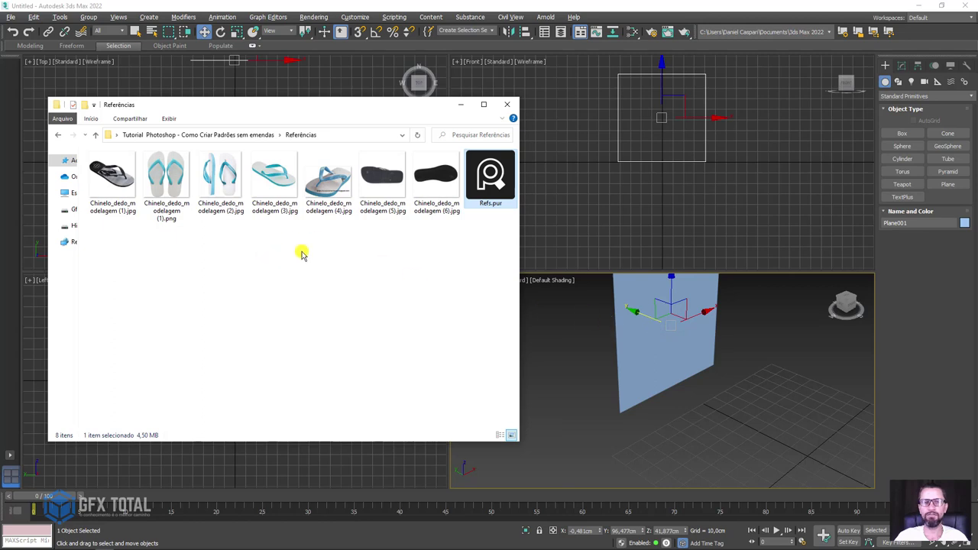
left_click(251, 135)
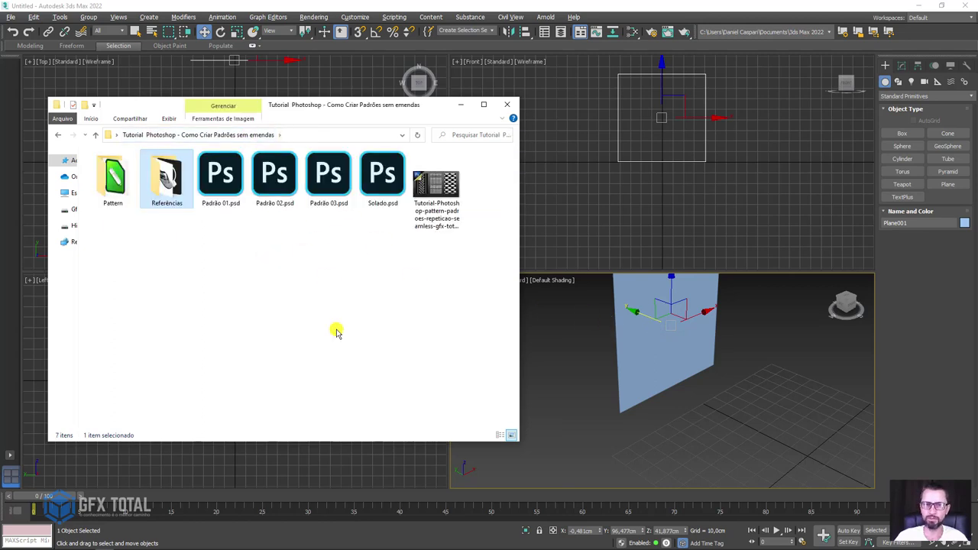
left_click(375, 183)
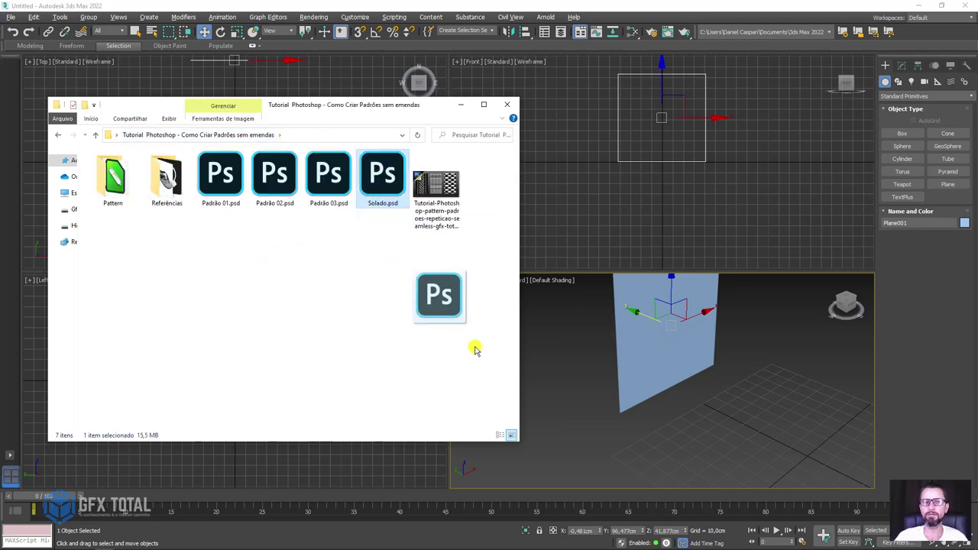
left_click_drag(399, 182, 680, 290)
mouse_move(719, 365)
middle_mouse_down("alt")
mouse_move(771, 410)
mouse_move(683, 406)
mouse_move(735, 388)
mouse_move(711, 396)
middle_mouse_up("alt")
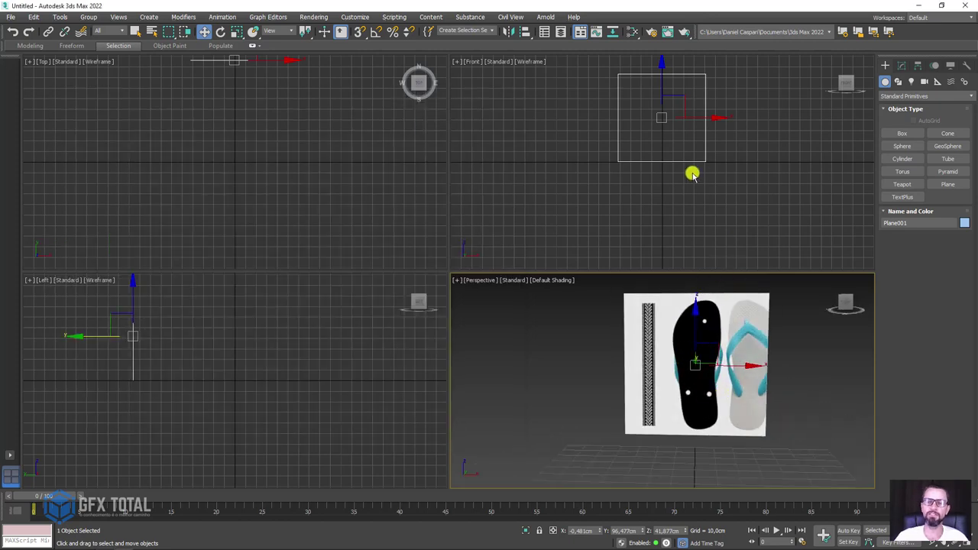
- Shade the Front viewport with F3, hide its grid, zoom in, and maximize it
mouse_move(692, 170)
middle_mouse_down()
mouse_move(627, 227)
mouse_move(659, 218)
middle_mouse_up()
key("F3")
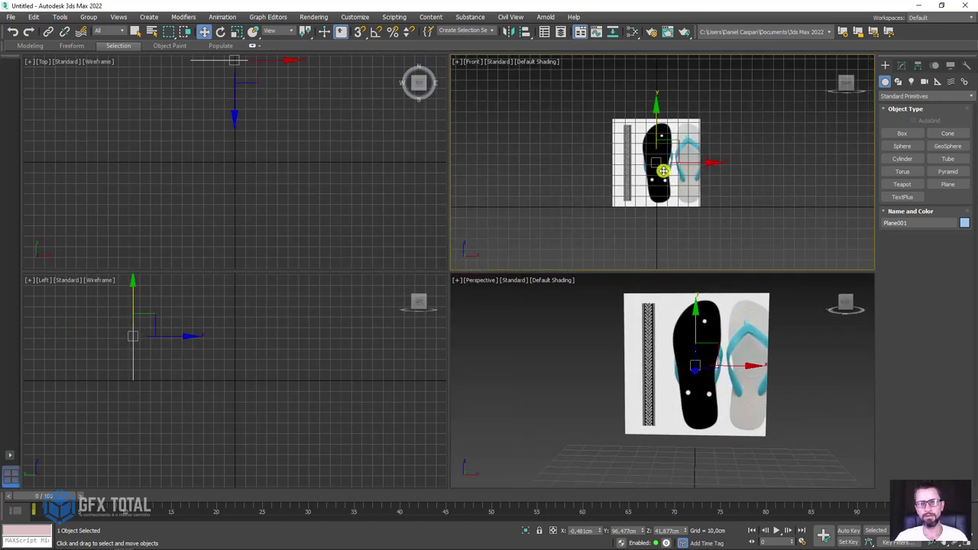
scroll(660, 169, "up", 2)
key("g")
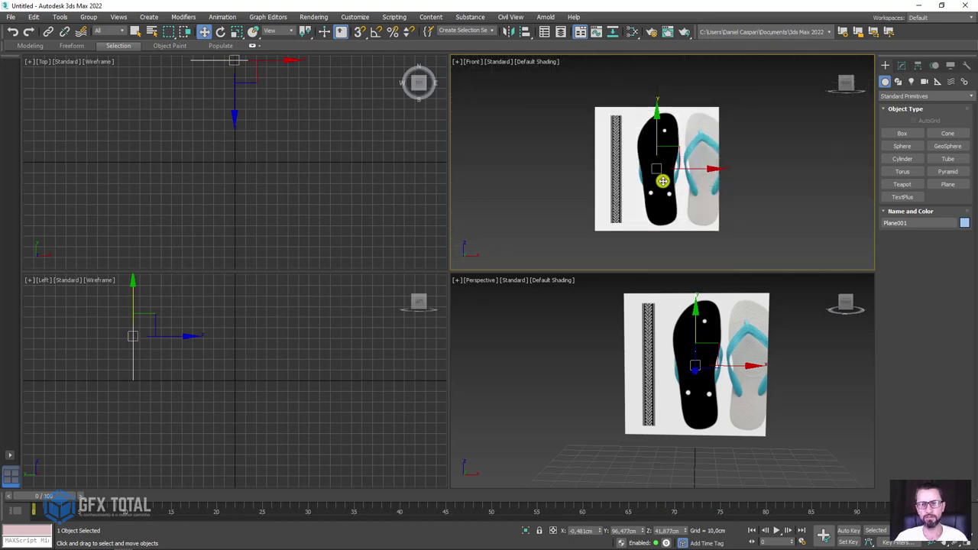
scroll(650, 184, "up", 2)
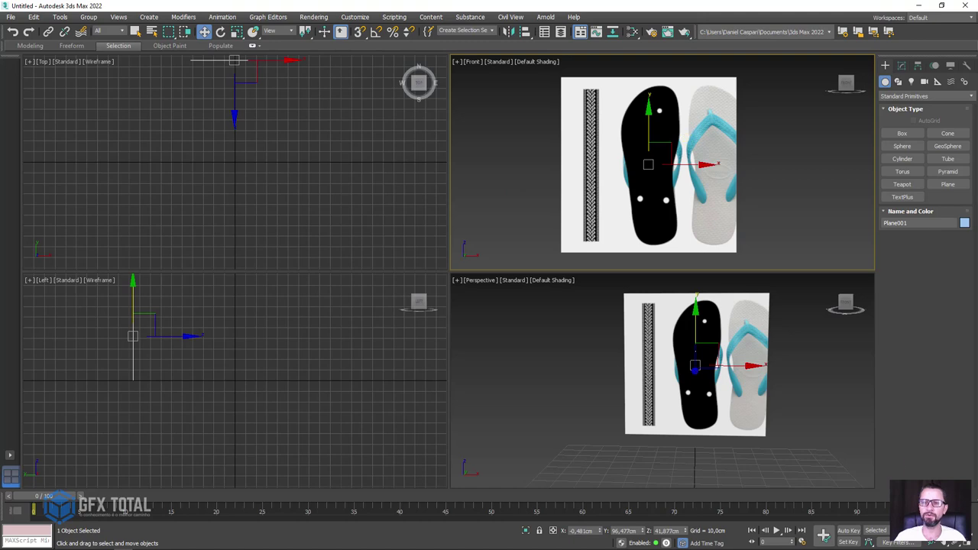
left_click(969, 537)
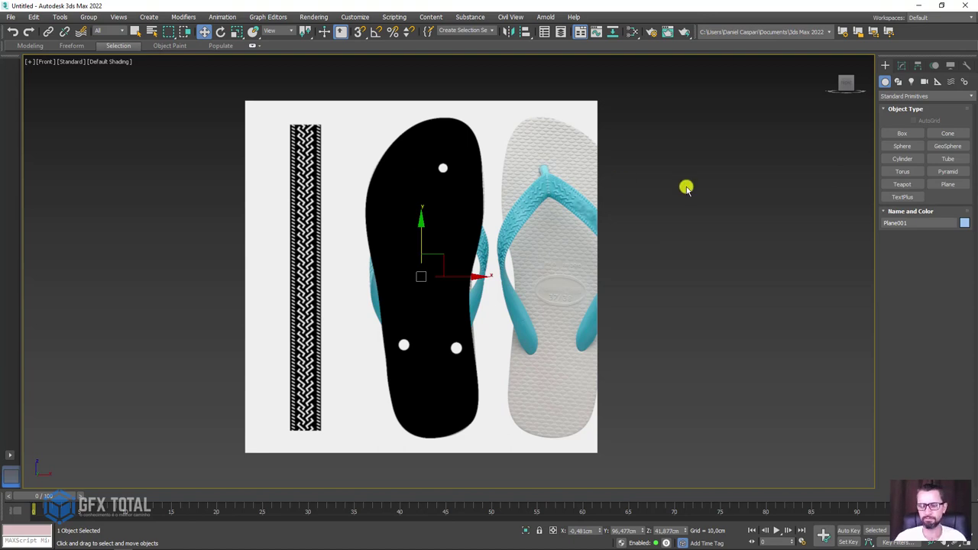
- Draw a plane over the black sole reference and display it see-through with edged faces
left_click(946, 184)
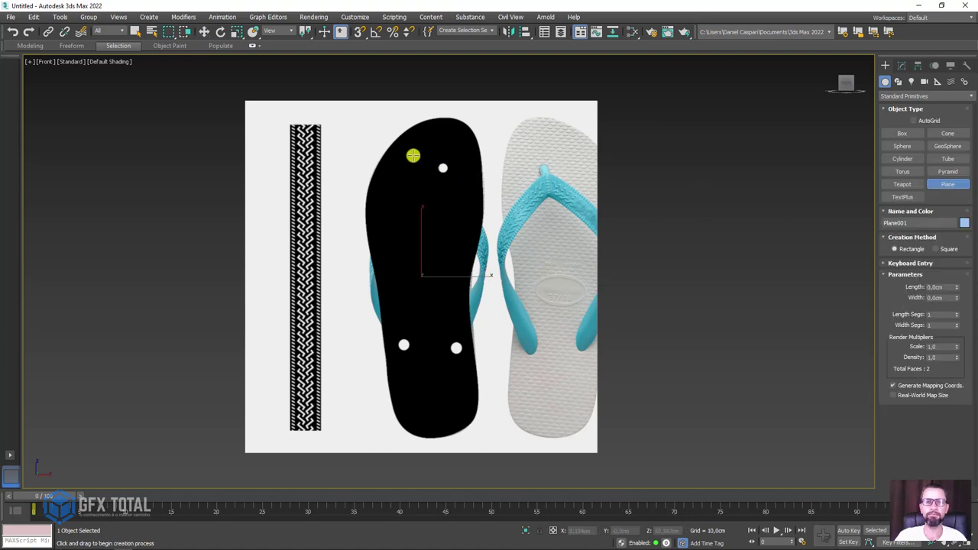
left_click_drag(369, 116, 485, 441)
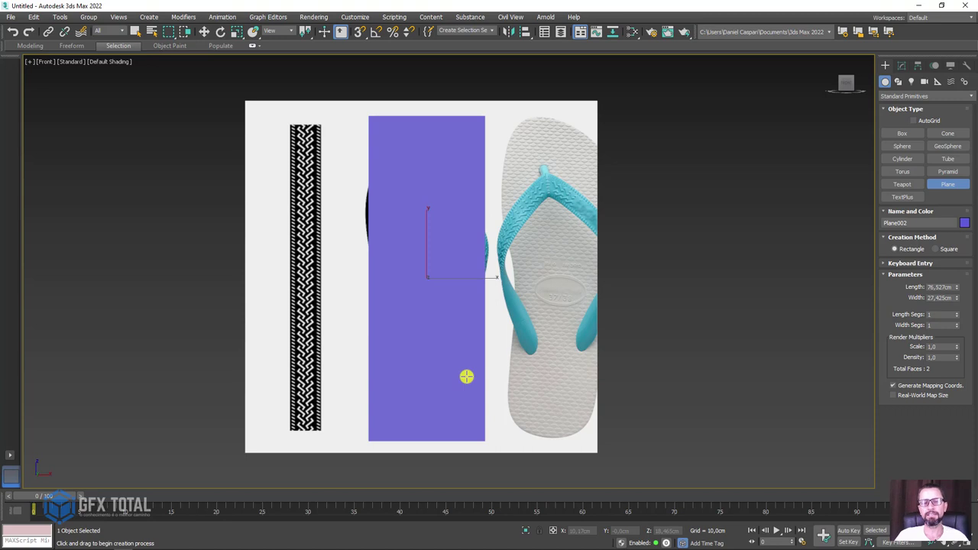
key("alt+x")
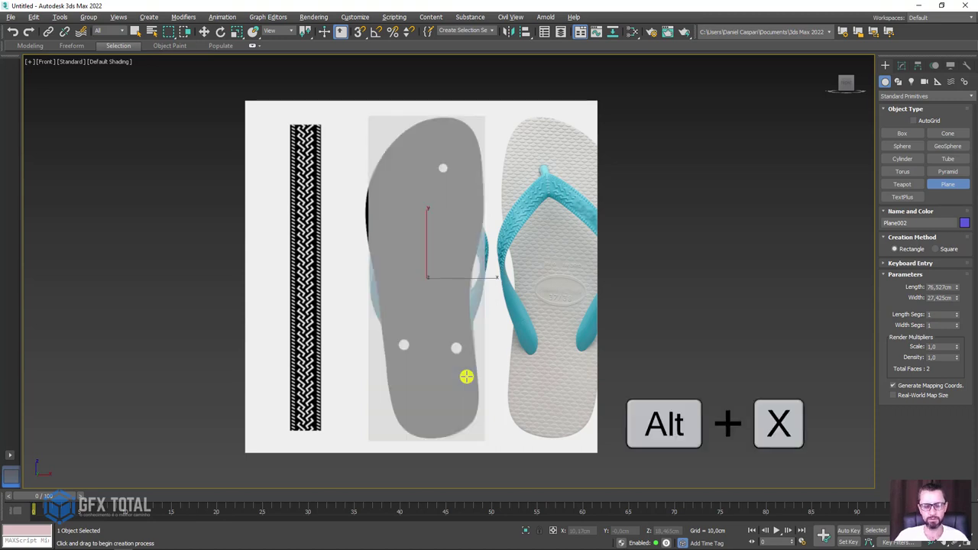
key("F4")
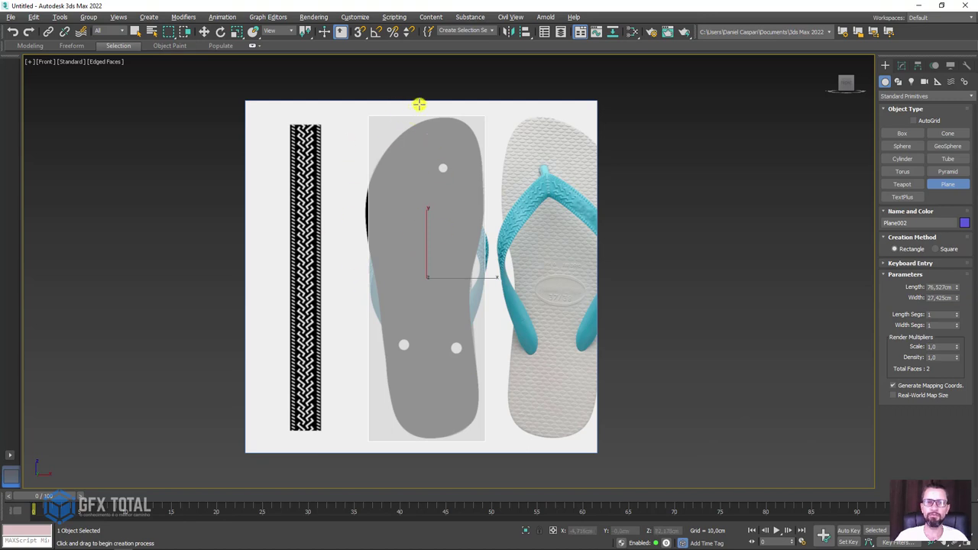
middle_click_drag(430, 357, 644, 264)
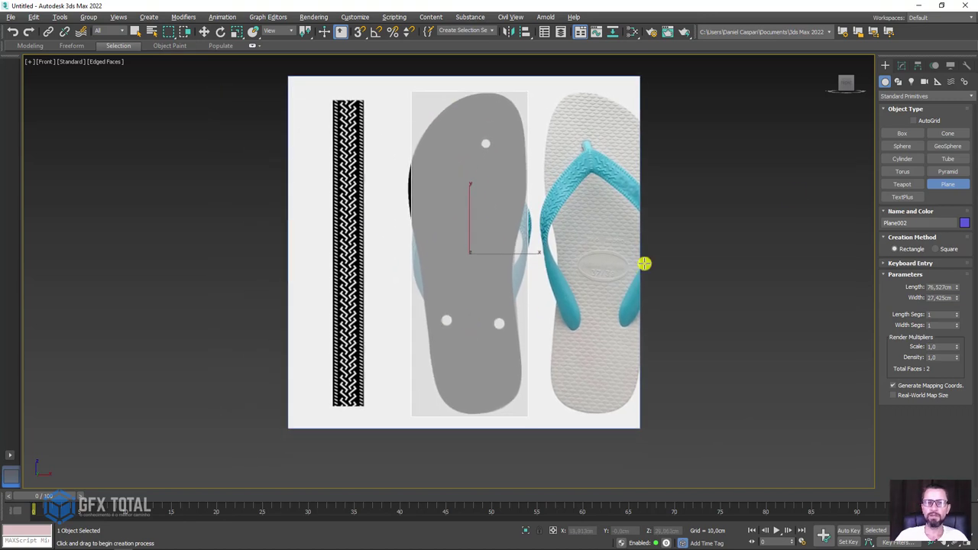
- Add an Edit Poly modifier to the plane and open the Slate Material Editor
left_click(902, 66)
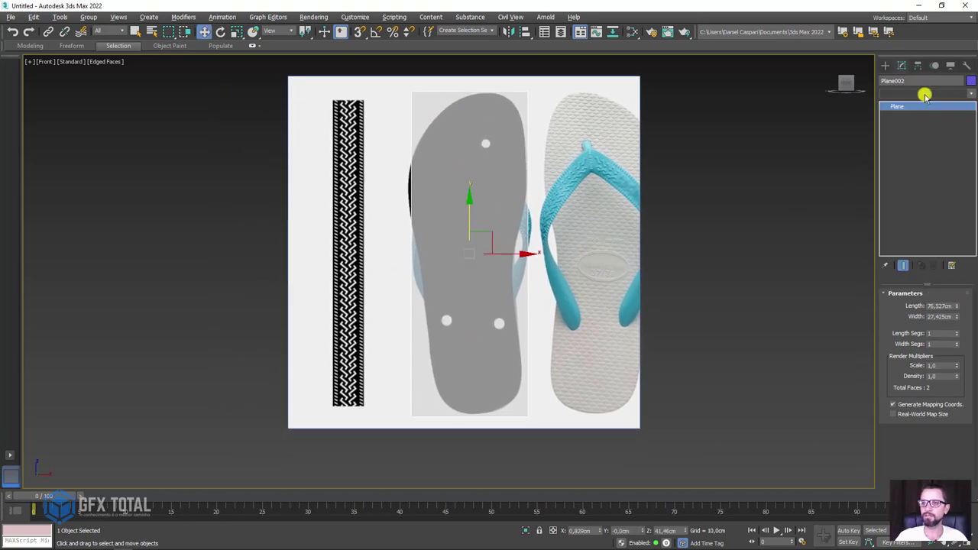
left_click(925, 93)
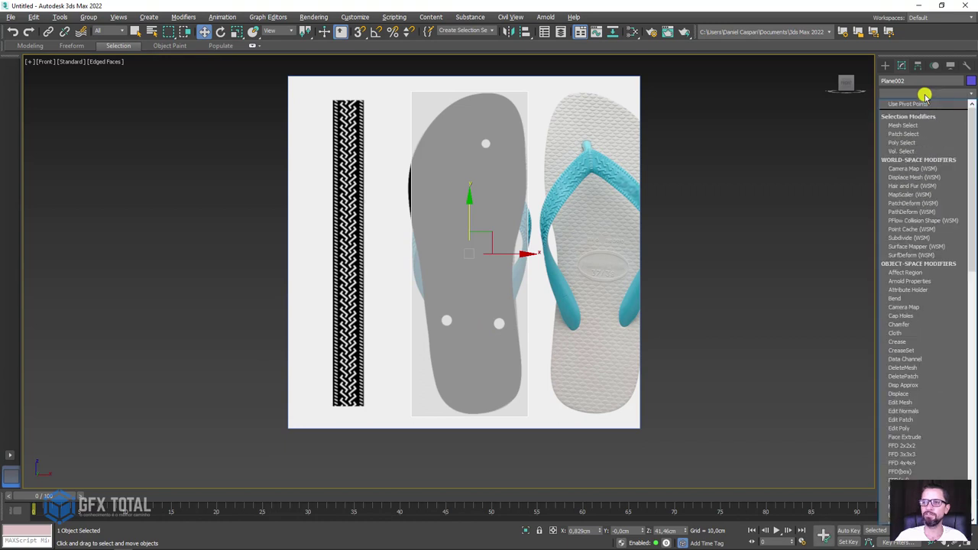
left_click(910, 428)
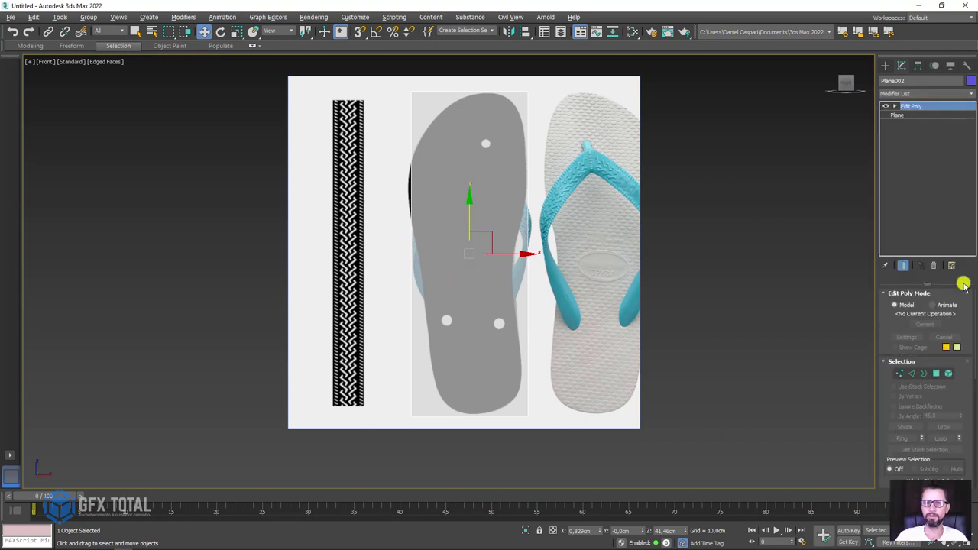
left_click(900, 373)
left_click(528, 96)
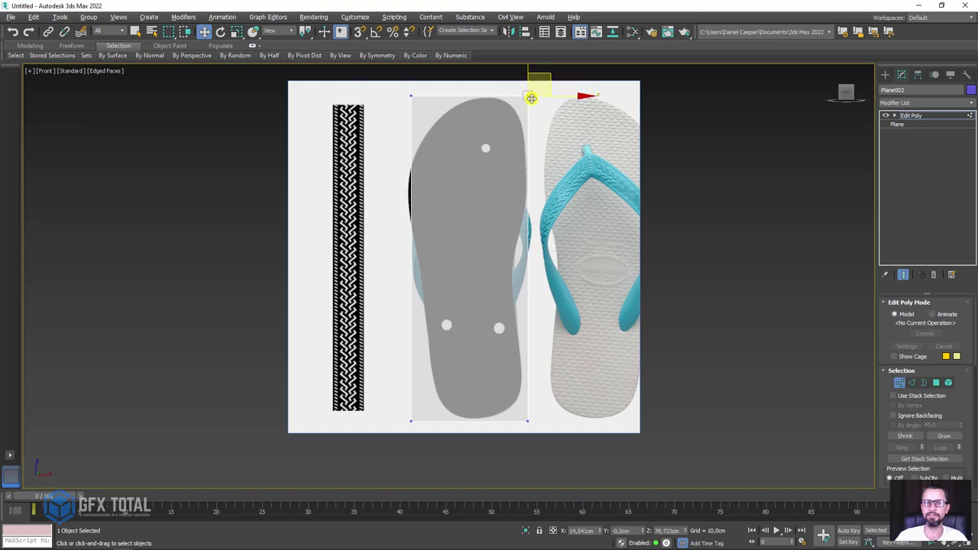
left_click(911, 116)
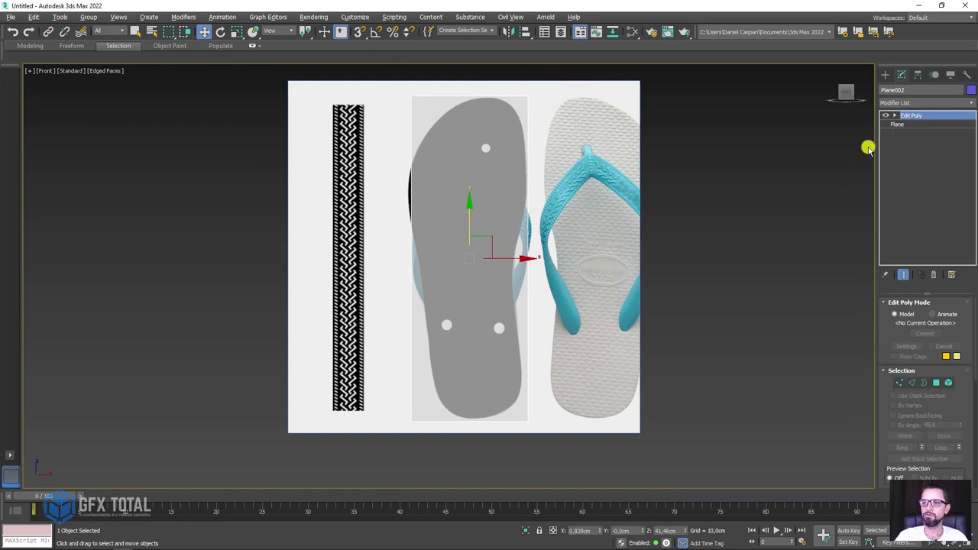
left_click_drag(876, 160, 736, 163)
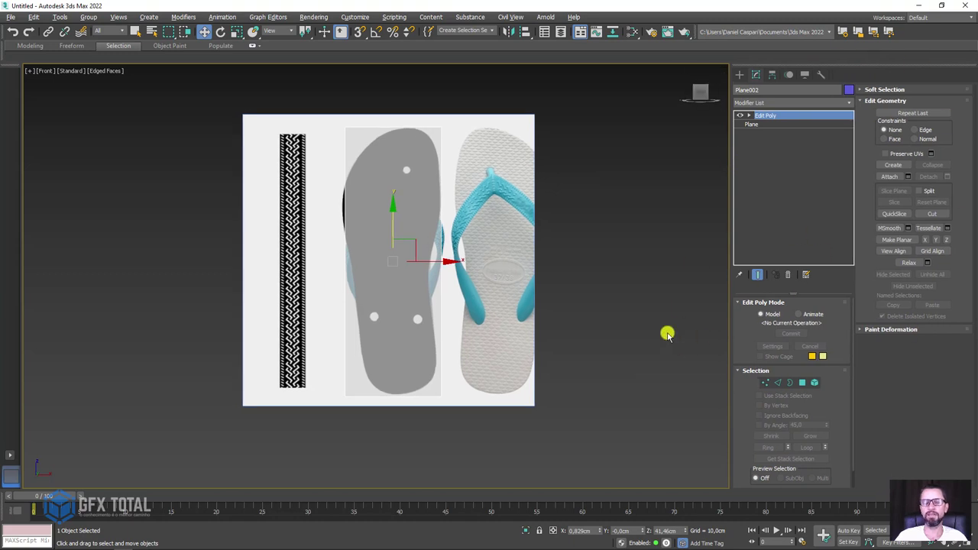
middle_click_drag(461, 229, 535, 227)
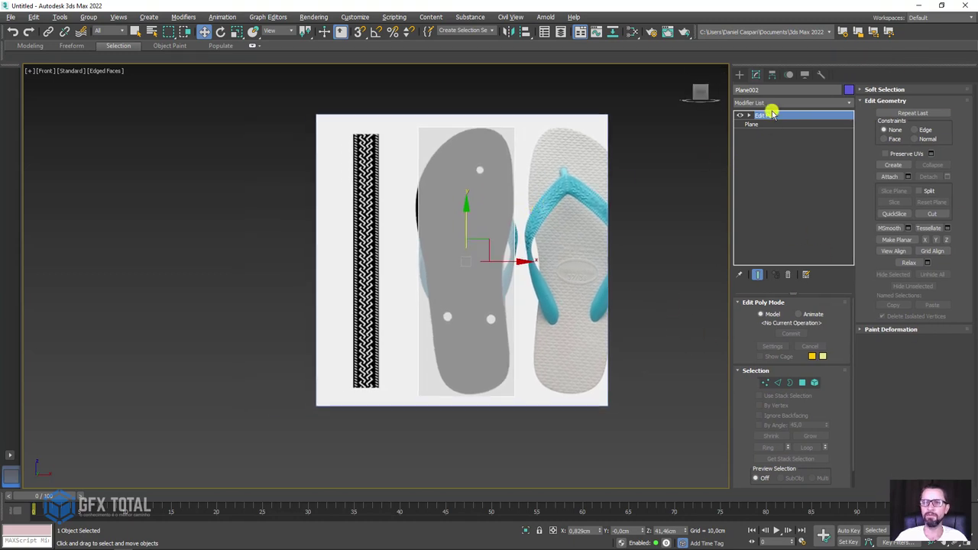
left_click(632, 32)
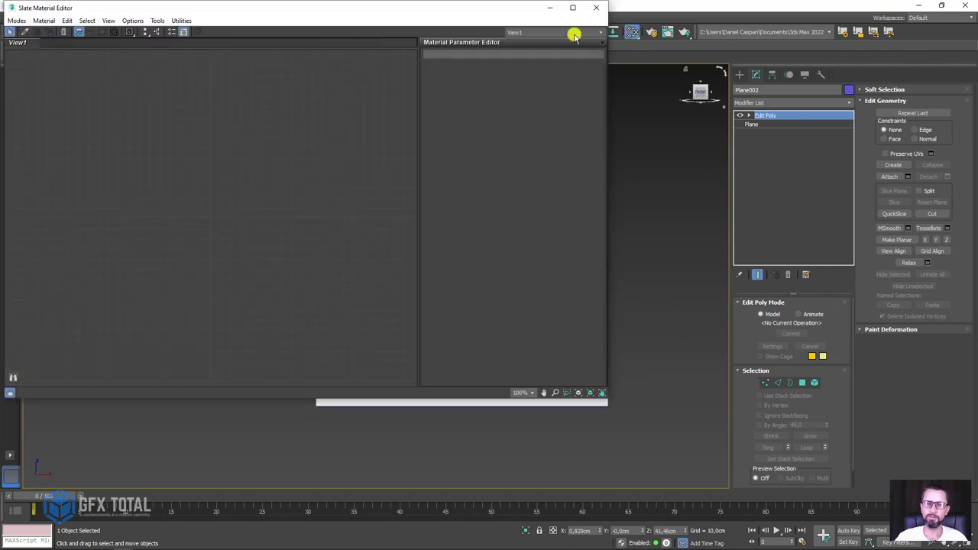
- Load reference Material #25 into the Slate editor, set Transparency to 1,0, then minimise it
left_click_drag(444, 14, 680, 239)
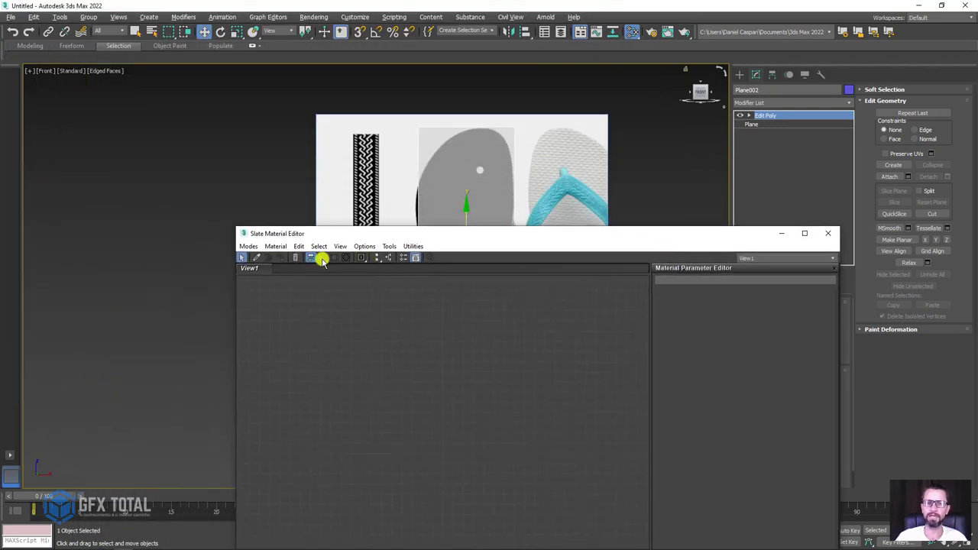
left_click(259, 258)
left_click(392, 136)
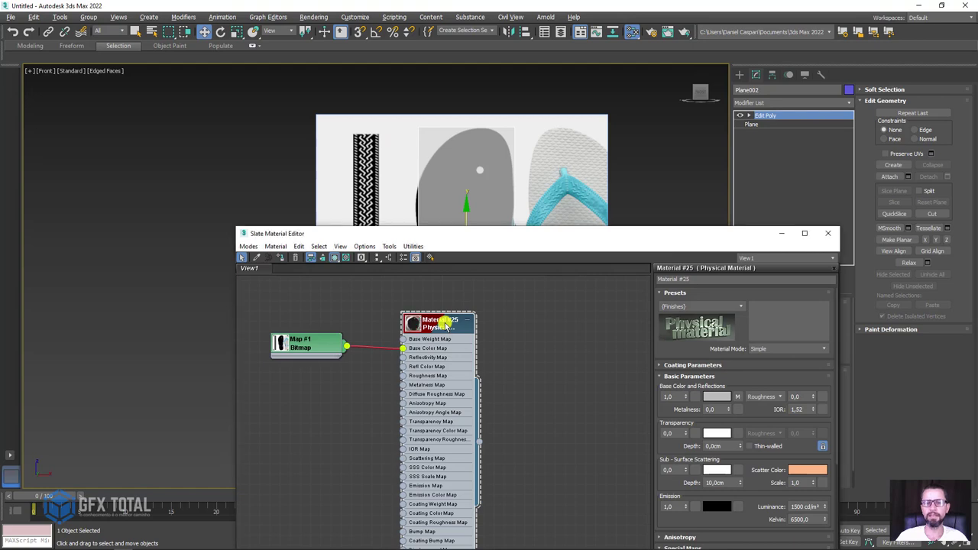
mouse_move(446, 324)
middle_mouse_down()
mouse_move(478, 319)
mouse_move(497, 331)
middle_mouse_up()
left_click(497, 311)
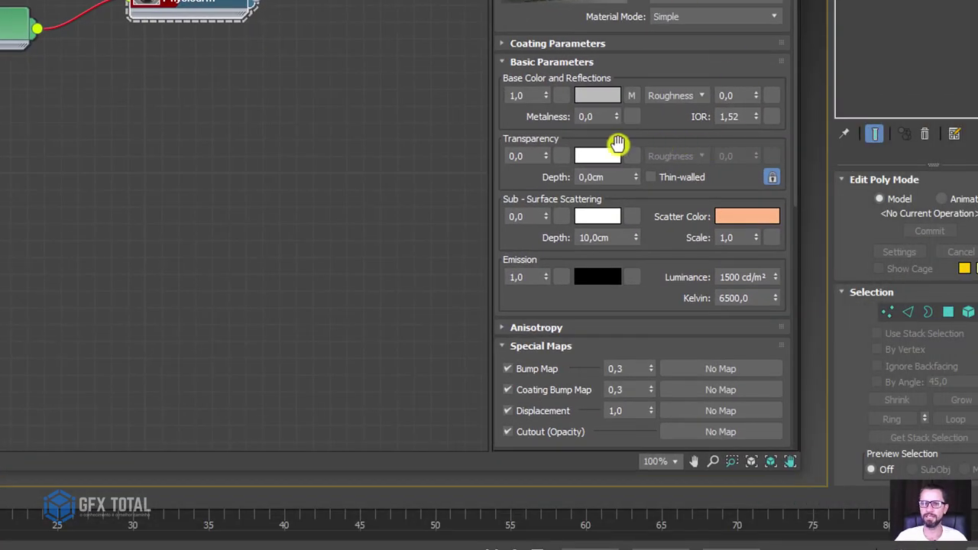
left_click_drag(546, 156, 547, 138)
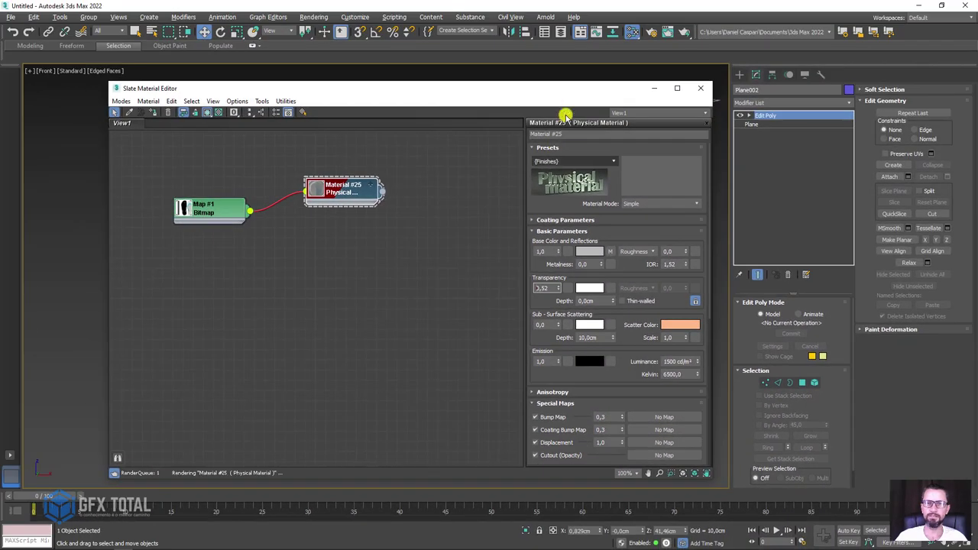
mouse_move(566, 92)
left_mouse_down()
mouse_move(595, 358)
mouse_move(552, 176)
left_mouse_up()
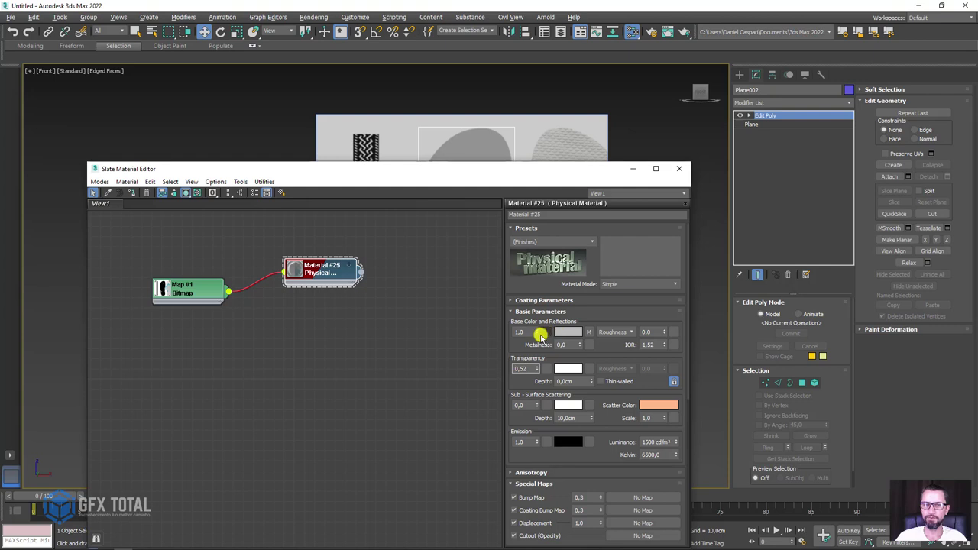
mouse_move(538, 369)
left_mouse_down()
mouse_move(535, 346)
mouse_move(532, 358)
left_mouse_up()
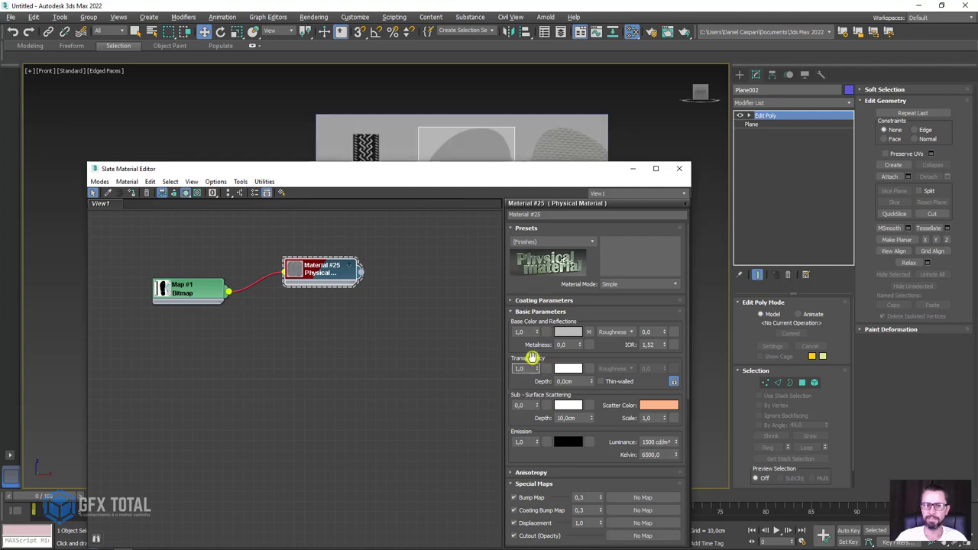
left_click(633, 168)
- Reselect the sole plane, restore its see-through display and return to the front view
scroll(483, 203, "up", 2)
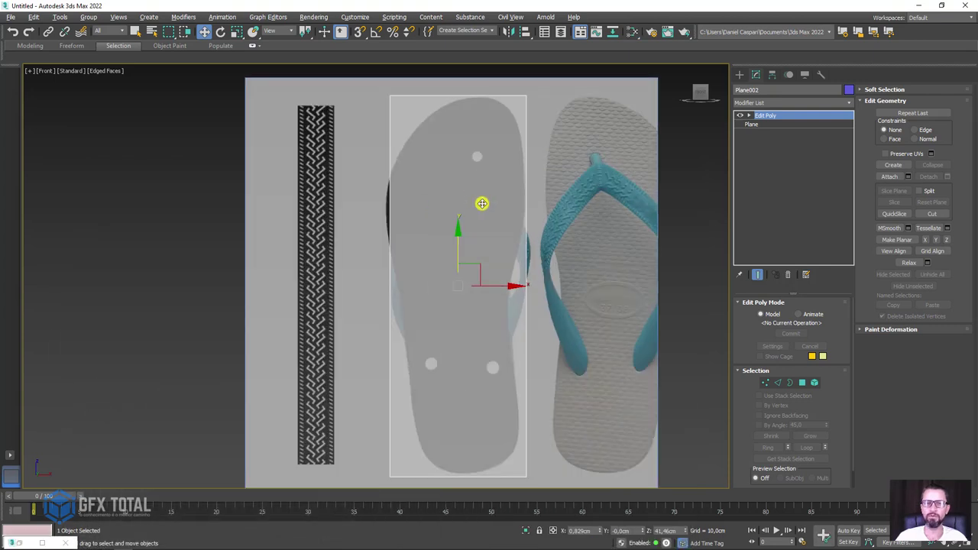
left_click(201, 237)
left_click(459, 201)
scroll(459, 201, "down", 3)
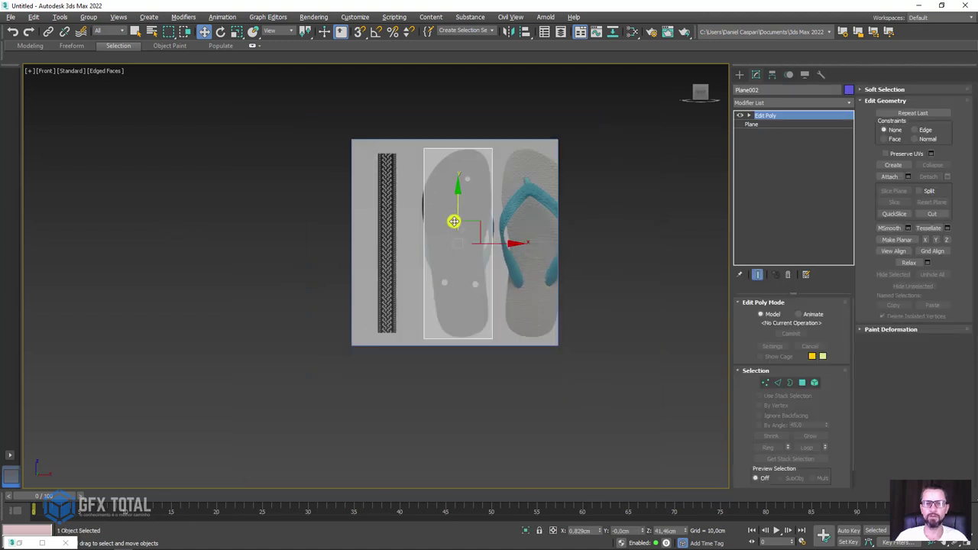
middle_click_drag(454, 219, 522, 273, "alt")
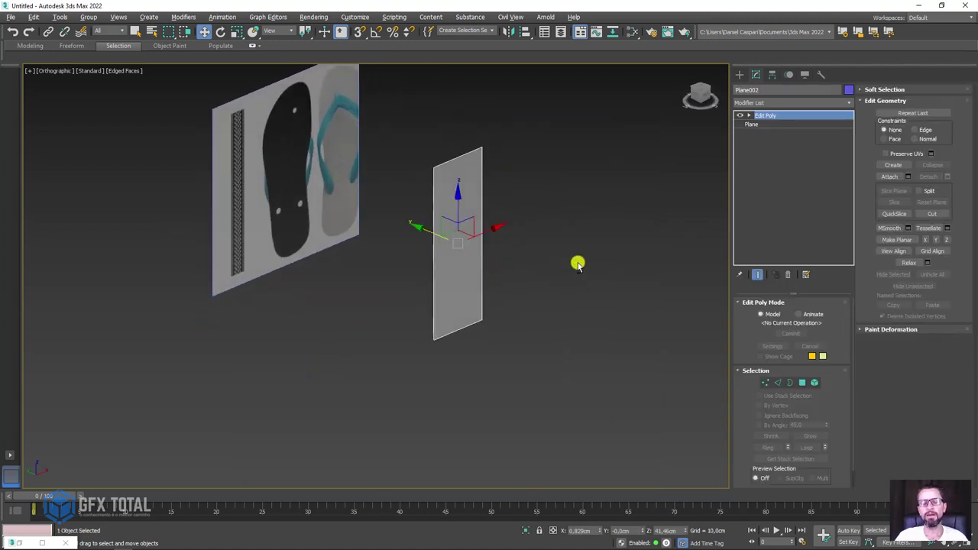
key("ctrl+z")
key("ctrl+y")
key("ctrl+z")
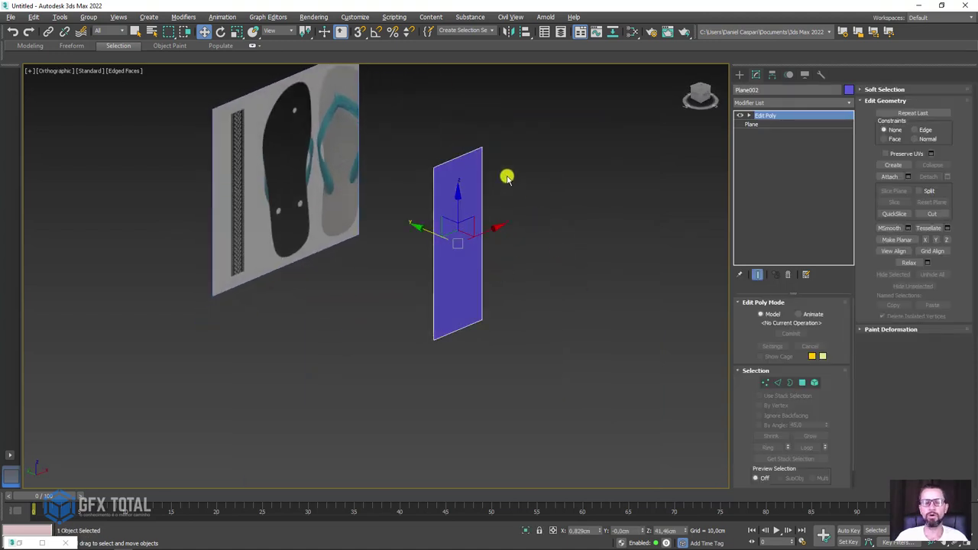
scroll(504, 184, "up", 4)
key("alt+x")
mouse_move(498, 234)
middle_mouse_down("alt")
mouse_move(452, 218)
mouse_move(481, 192)
mouse_move(470, 219)
middle_mouse_up("alt")
key("f")
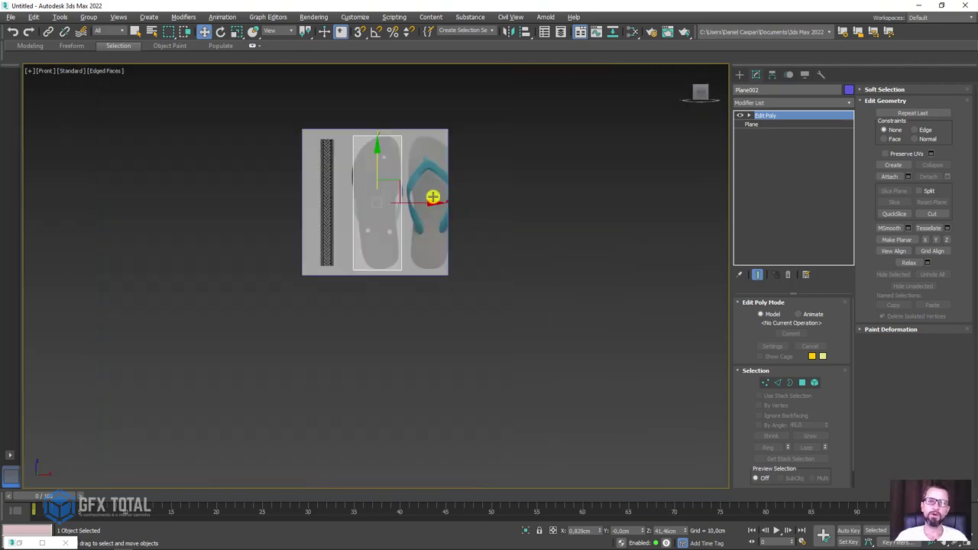
scroll(360, 148, "up", 5)
scroll(499, 272, "down", 2)
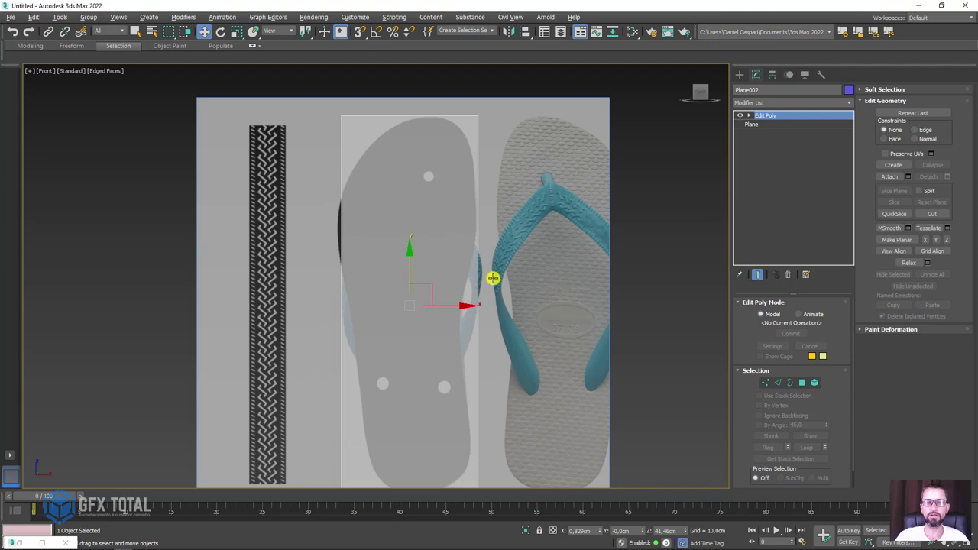
scroll(493, 278, "down", 2)
scroll(510, 280, "down", 1)
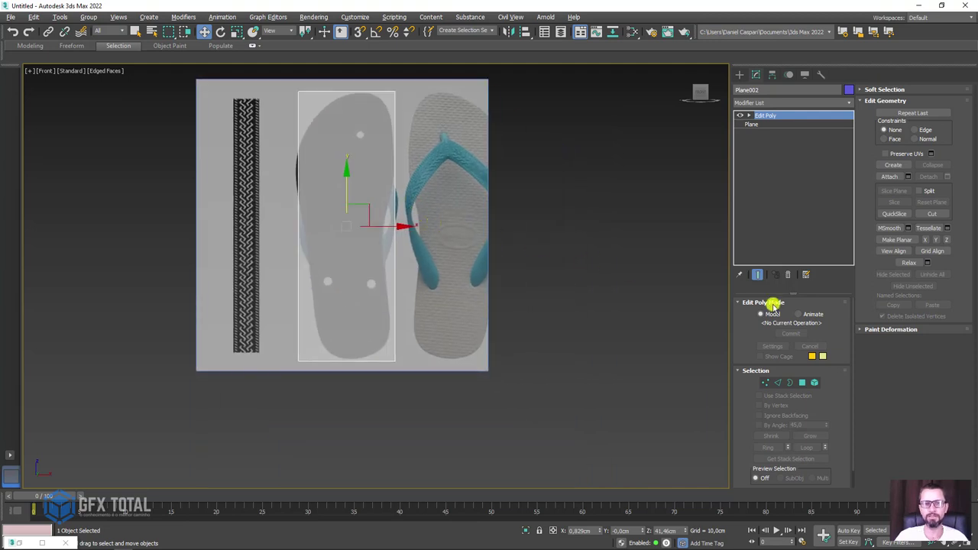
- Move the plane's four corner vertices onto the sole's toe and heel outline
left_click(766, 384)
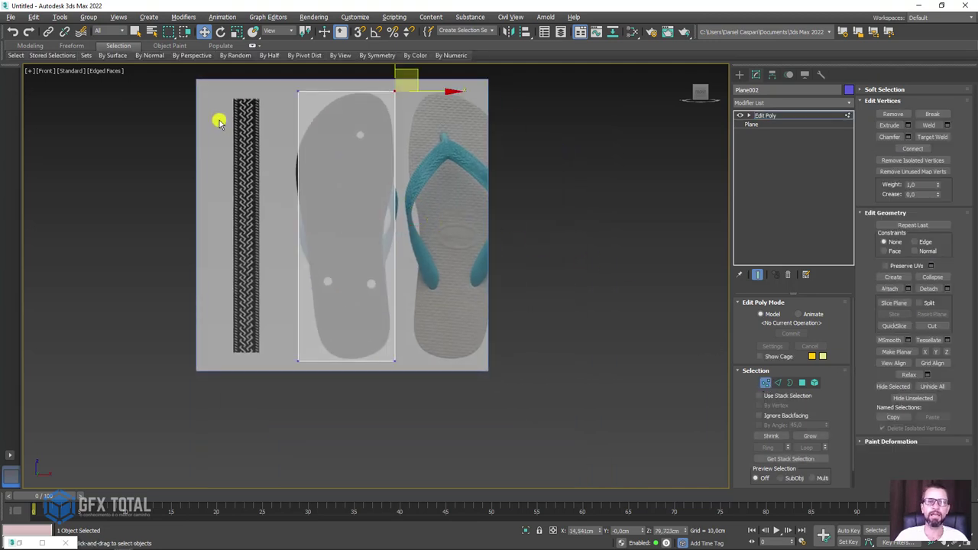
left_click_drag(265, 76, 317, 123)
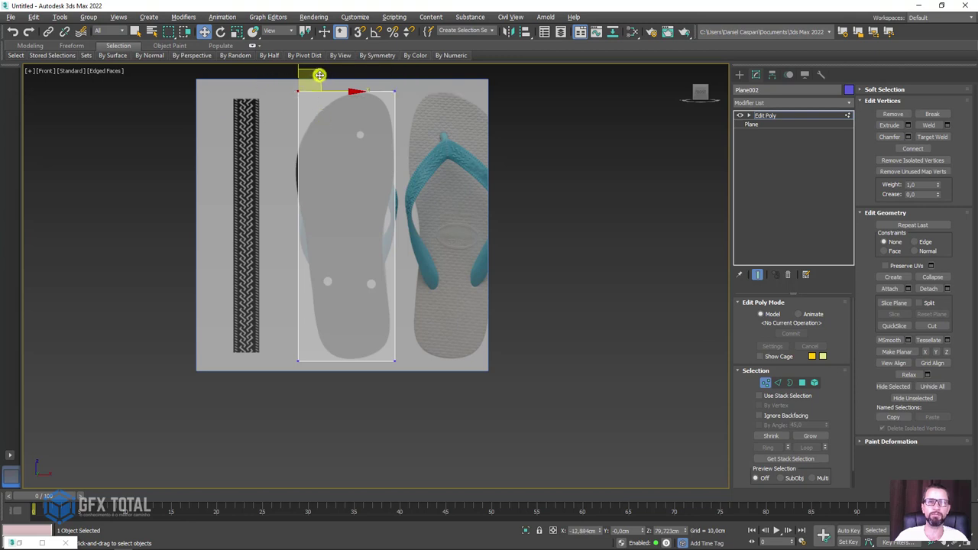
mouse_move(320, 74)
left_mouse_down()
mouse_move(328, 99)
mouse_move(365, 81)
mouse_move(419, 84)
mouse_move(410, 87)
left_mouse_up()
mouse_move(395, 385)
left_mouse_down()
mouse_move(419, 348)
mouse_move(413, 308)
left_mouse_up()
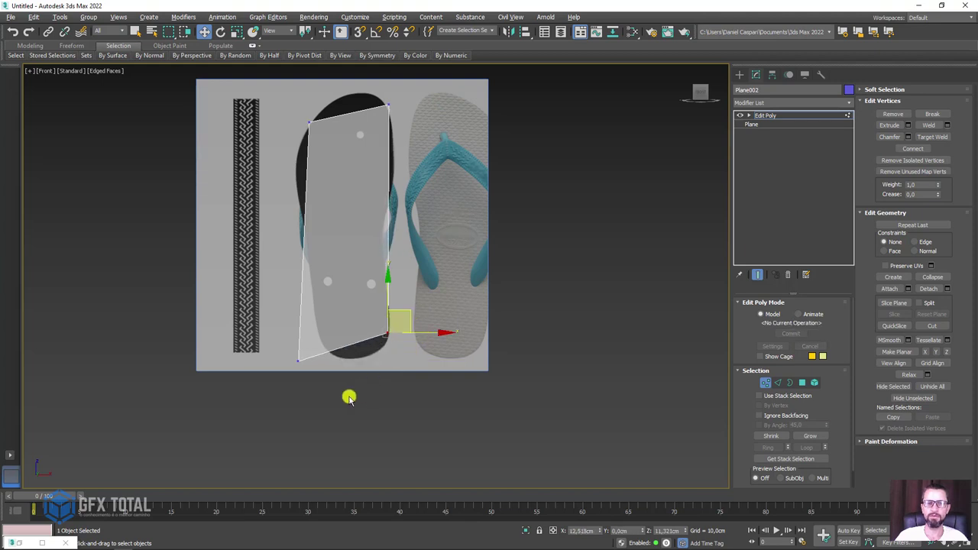
left_click(299, 360)
mouse_move(308, 351)
left_mouse_down()
mouse_move(342, 327)
mouse_move(331, 334)
left_mouse_up()
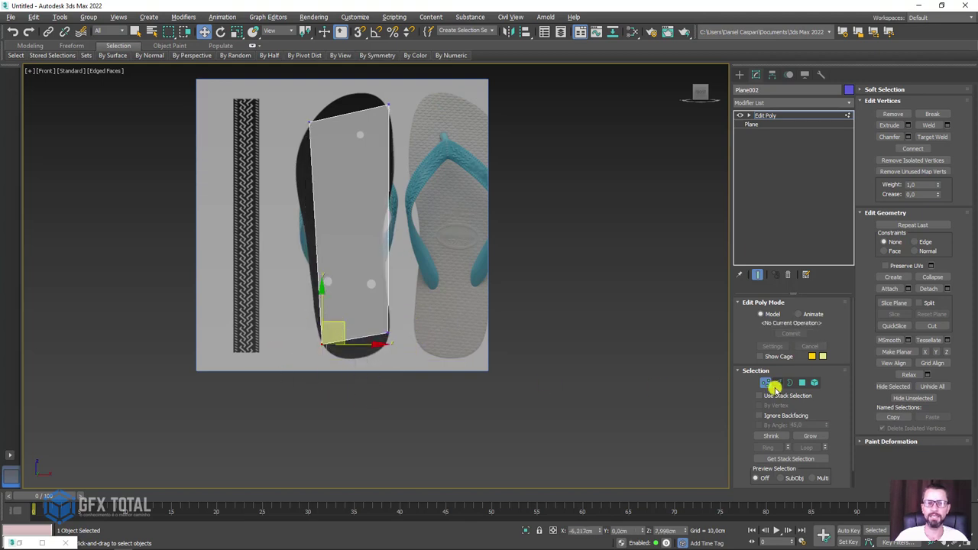
- Add one vertical and three horizontal edge loops across the plane with Swift Loop
left_click(777, 383)
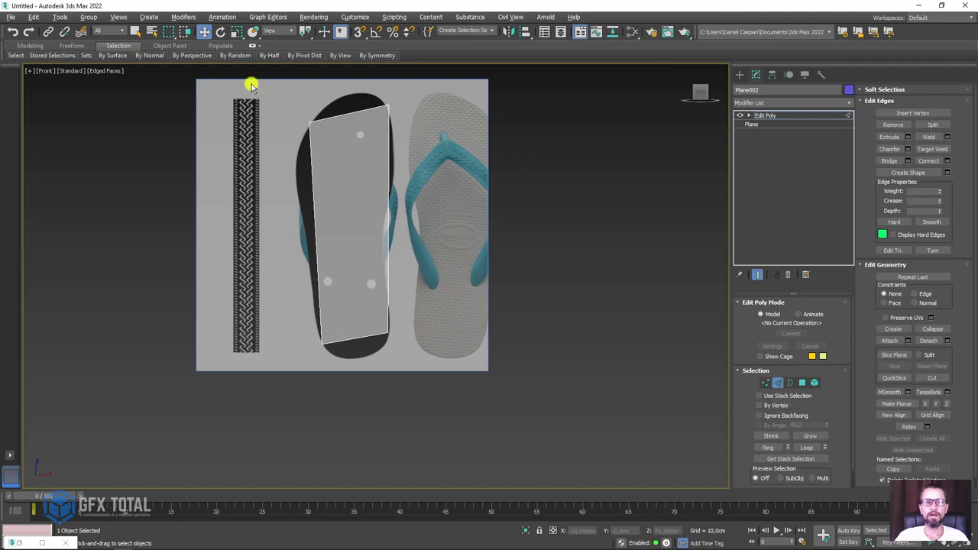
left_click(29, 45)
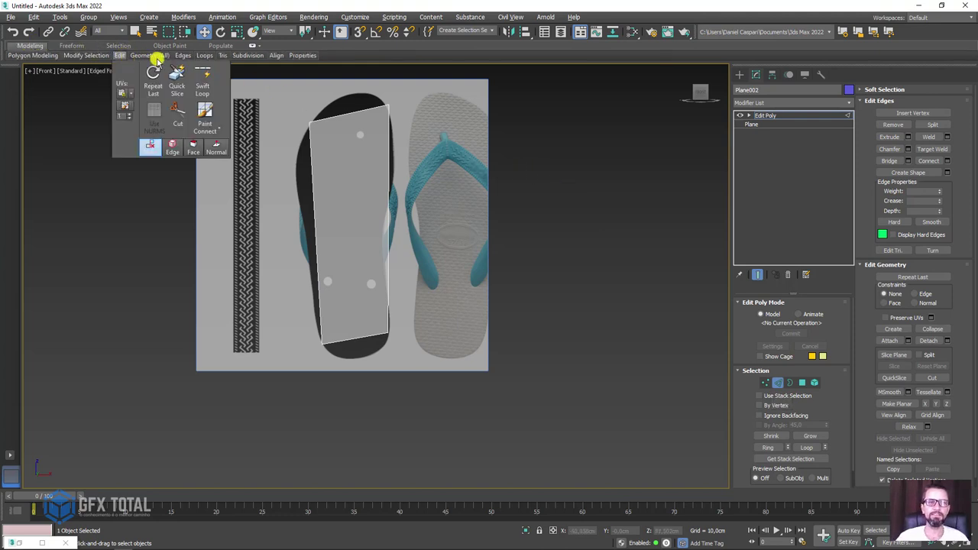
mouse_move(119, 56)
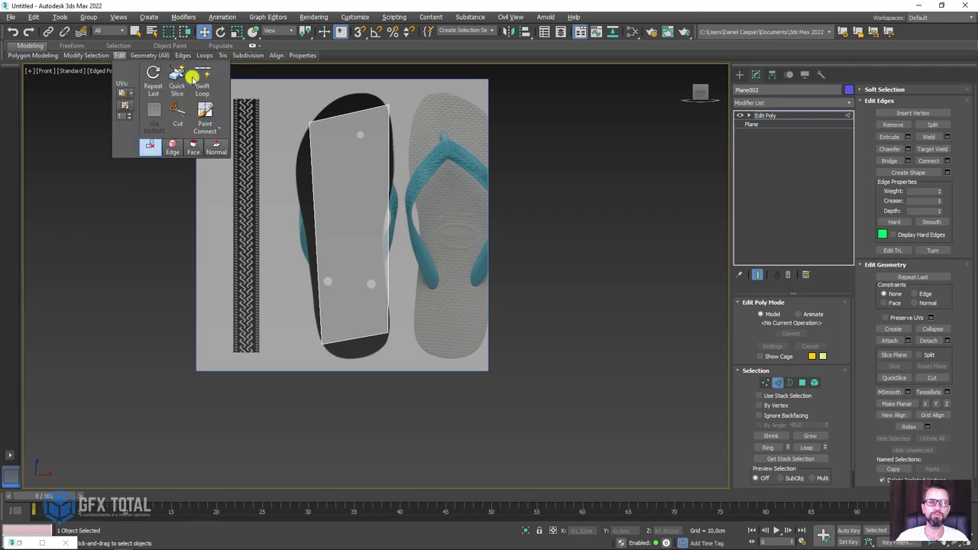
left_click(200, 79)
scroll(327, 135, "up", 5)
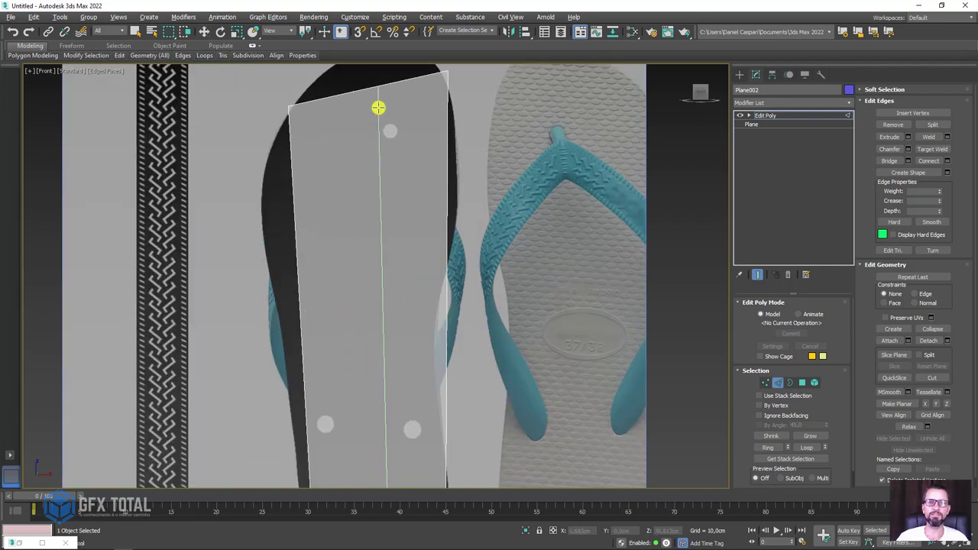
left_click(374, 130)
scroll(375, 130, "down", 3)
left_click(430, 198)
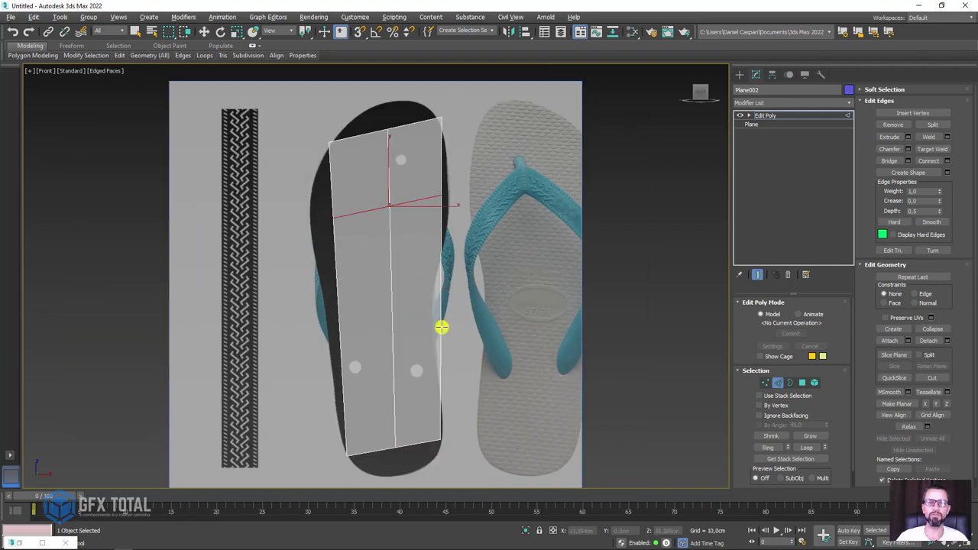
left_click(438, 287)
left_click(438, 369)
key("w")
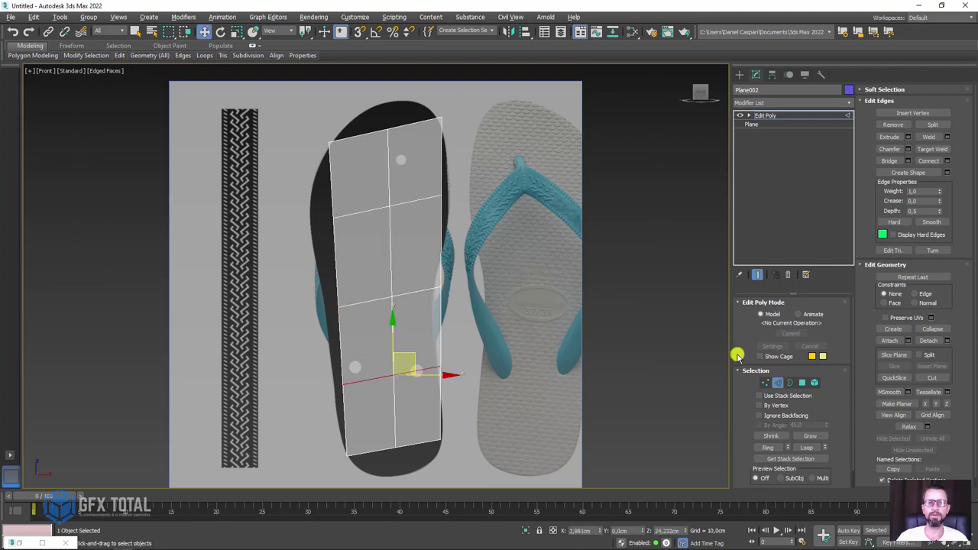
- Move the new loop vertices onto the sole's toe, side and heel outline
left_click(766, 383)
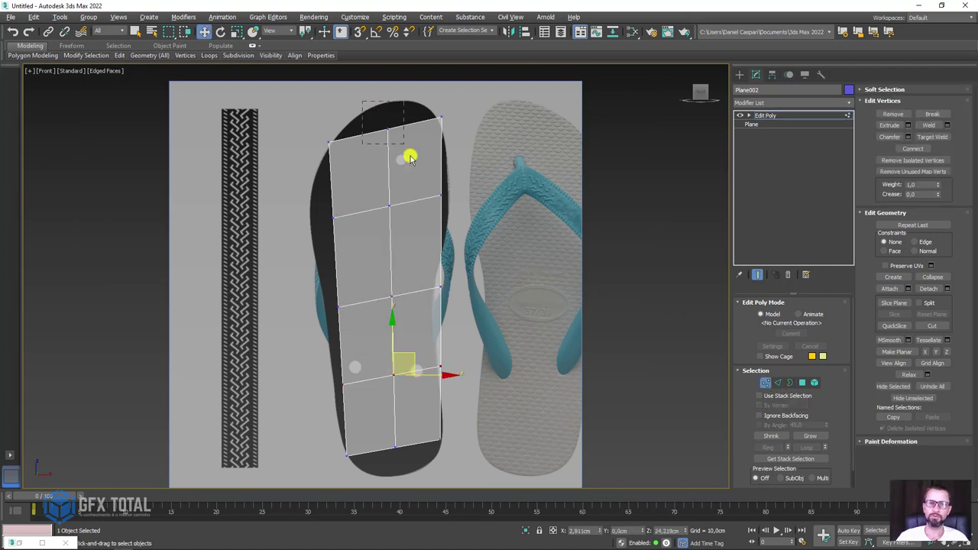
left_click_drag(410, 158, 405, 153)
middle_click_drag(394, 126, 379, 187)
left_click_drag(376, 188, 372, 159)
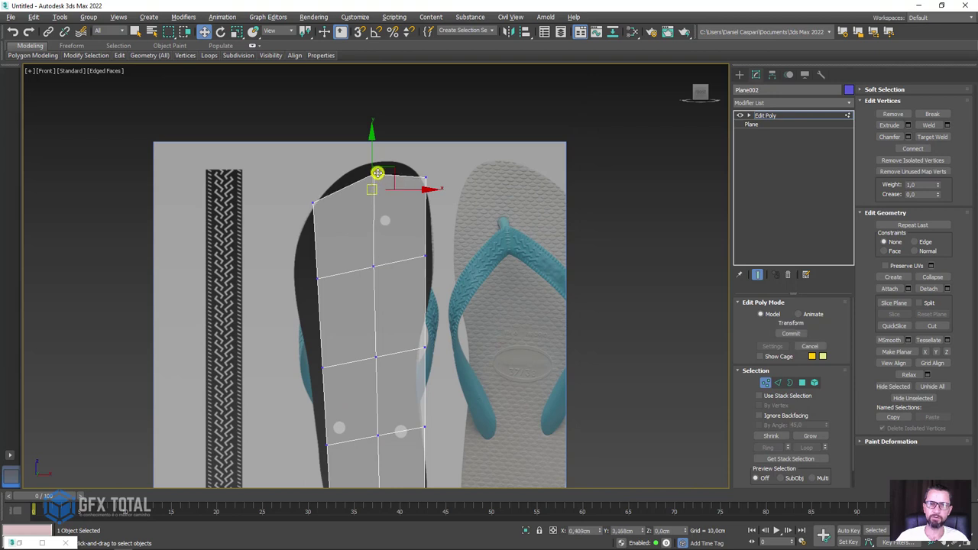
left_click_drag(427, 259, 434, 250)
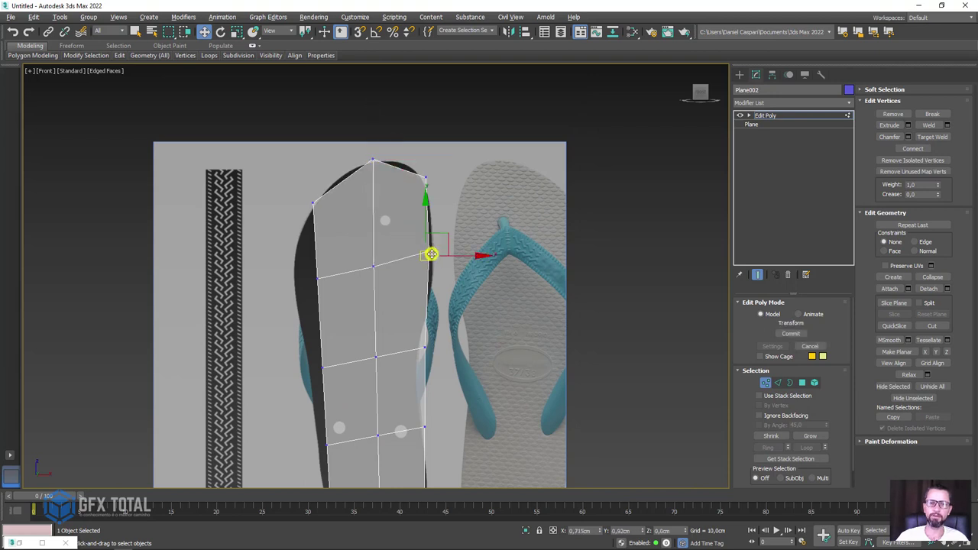
left_click_drag(319, 280, 299, 286)
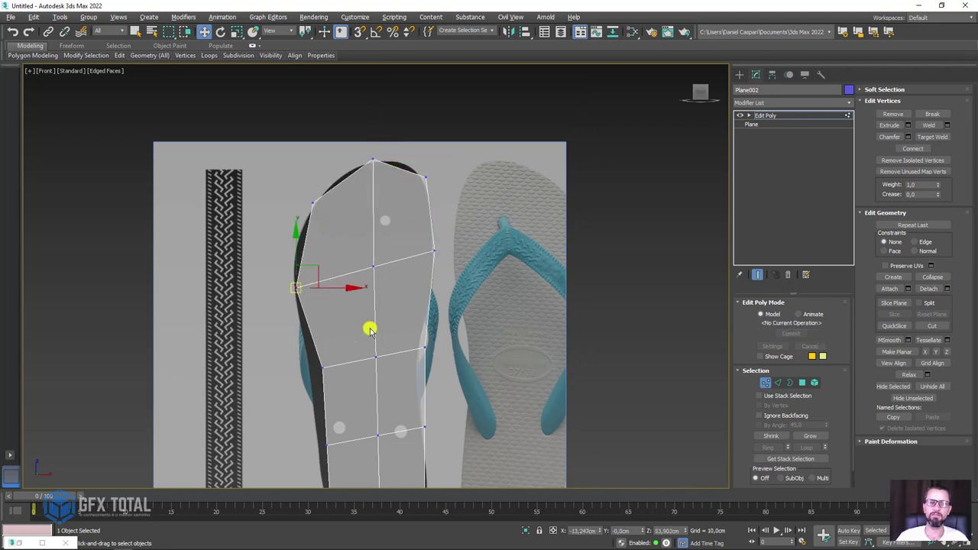
middle_click_drag(369, 328, 355, 264)
left_click_drag(347, 261, 329, 258)
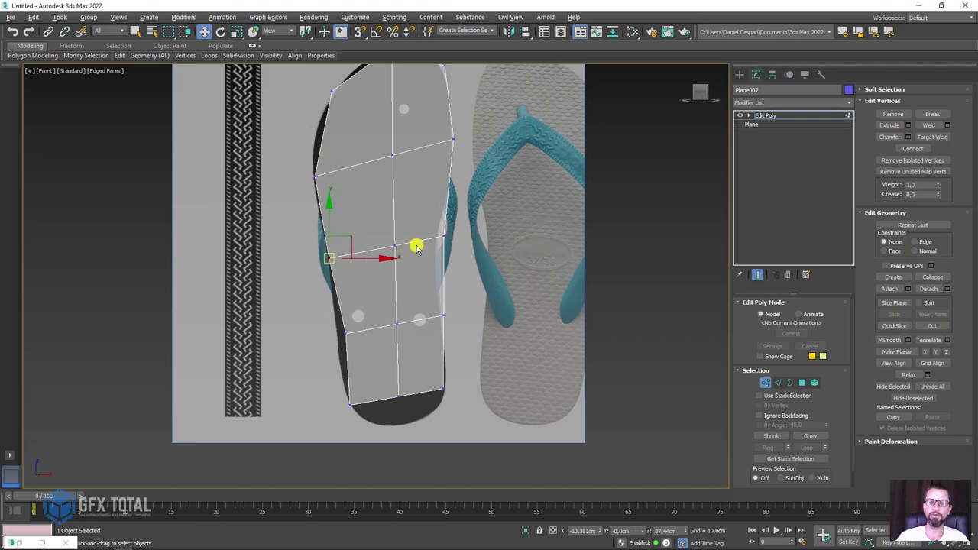
left_click_drag(440, 237, 432, 244)
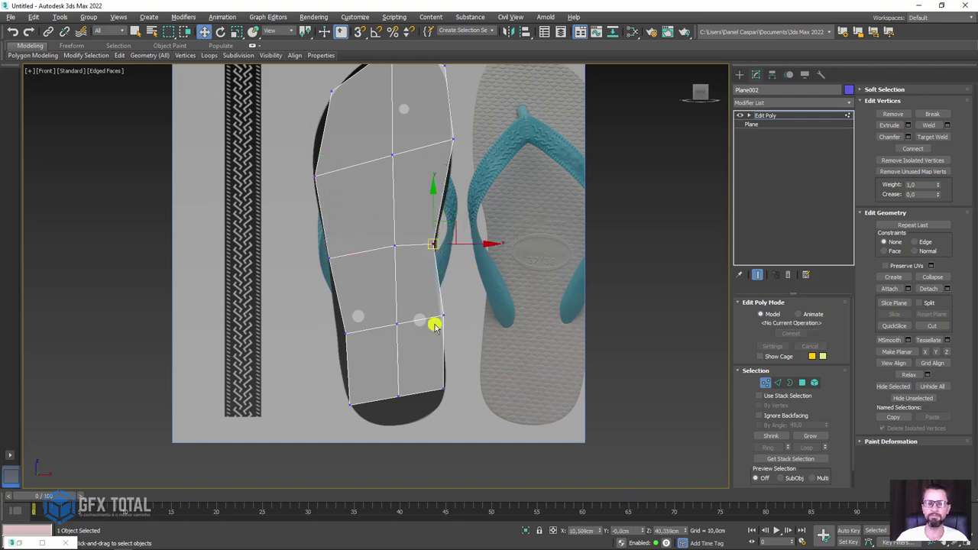
left_click_drag(395, 398, 404, 422)
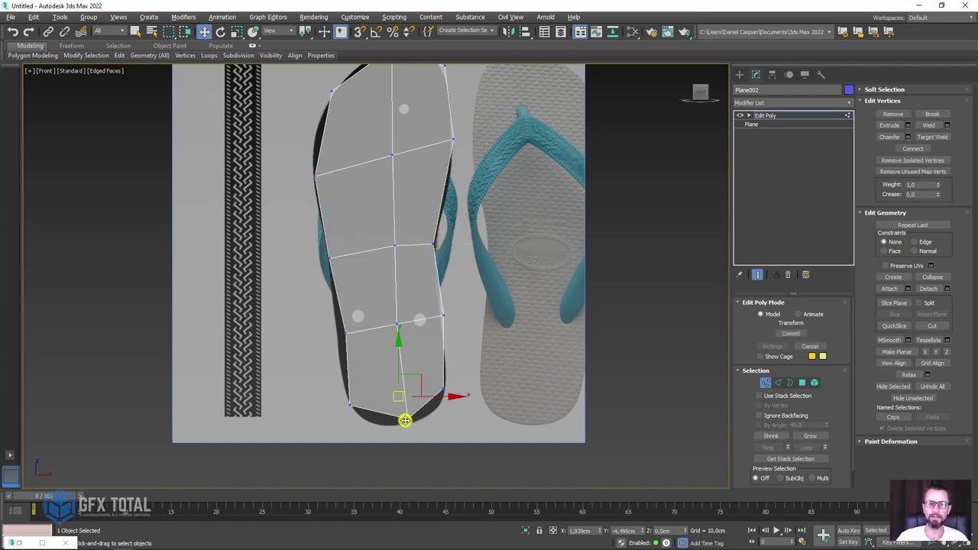
left_click_drag(343, 334, 337, 341)
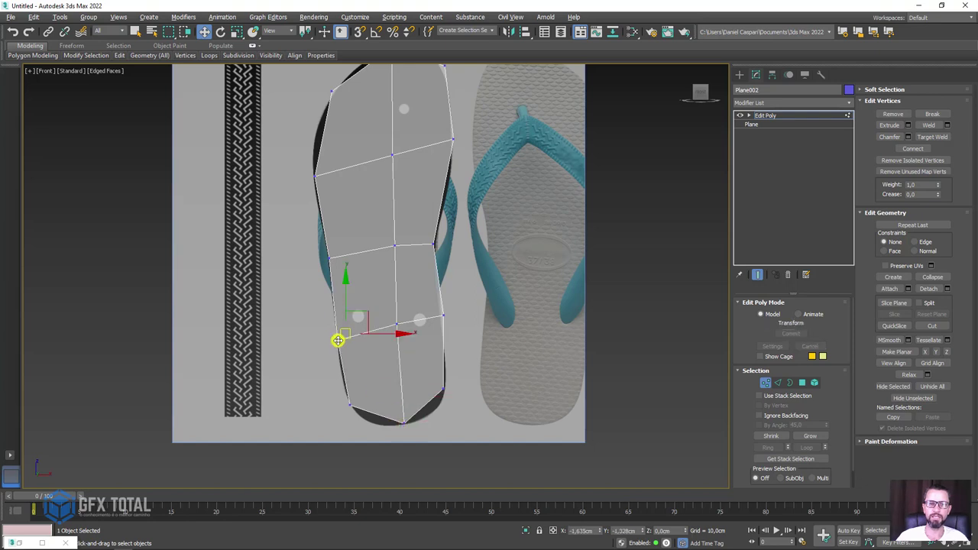
middle_click_drag(343, 186, 337, 265)
scroll(337, 265, "down", 3)
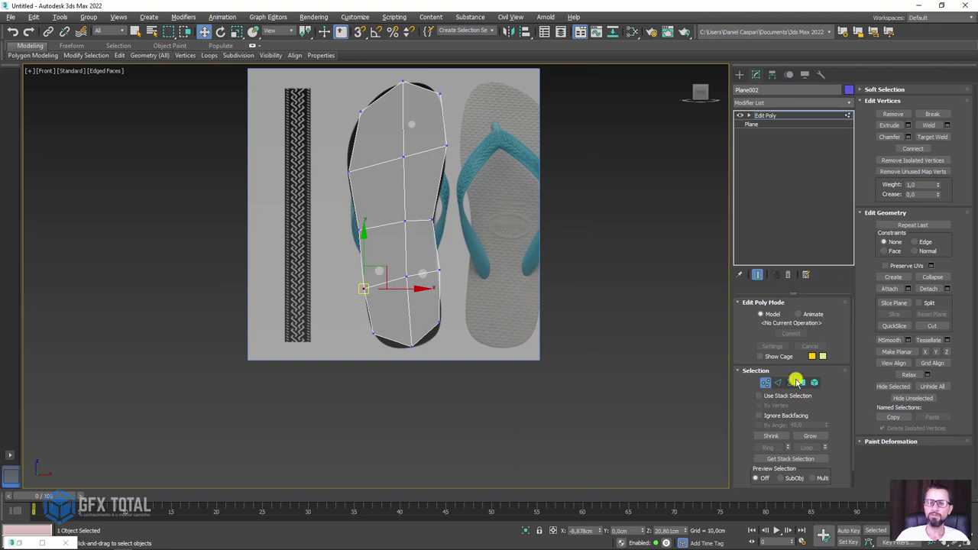
- Select all of the sole's polygons and apply MSmooth to subdivide them
left_click(802, 383)
left_click_drag(572, 410, 260, 142)
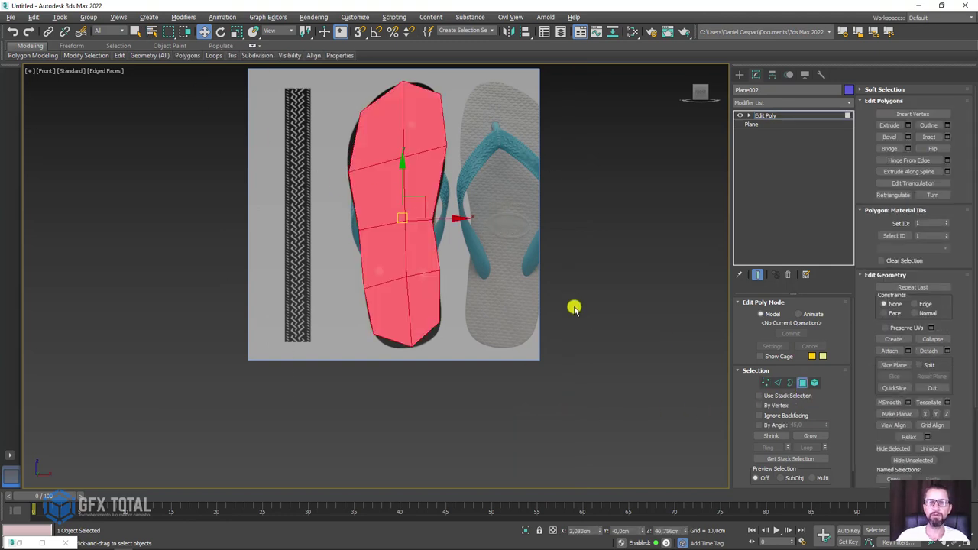
mouse_move(955, 343)
left_mouse_down()
mouse_move(943, 211)
mouse_move(952, 223)
left_mouse_up()
left_click(891, 311)
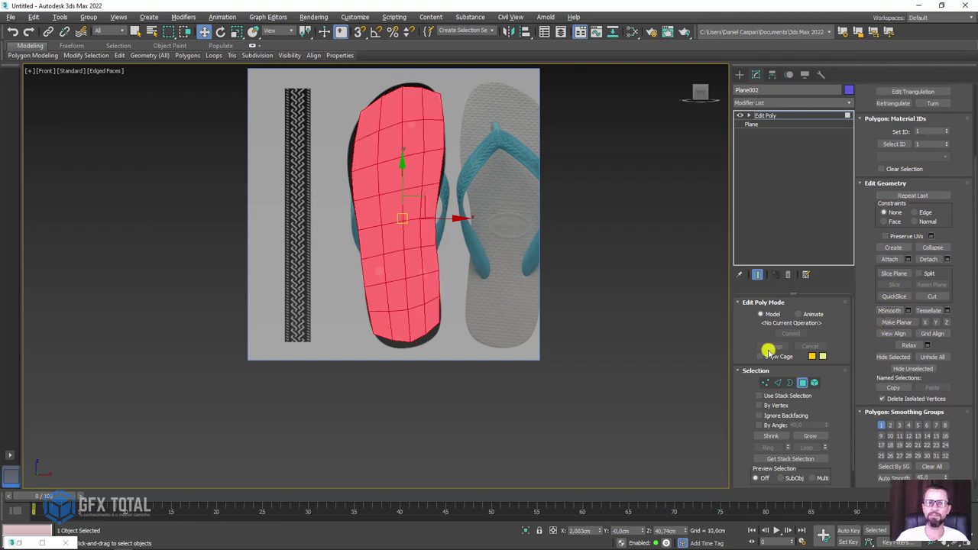
- Snap the toe and upper-left border vertices of the subdivided mesh onto the outline
left_click(766, 383)
middle_click_drag(480, 154, 456, 221)
scroll(456, 221, "up", 5)
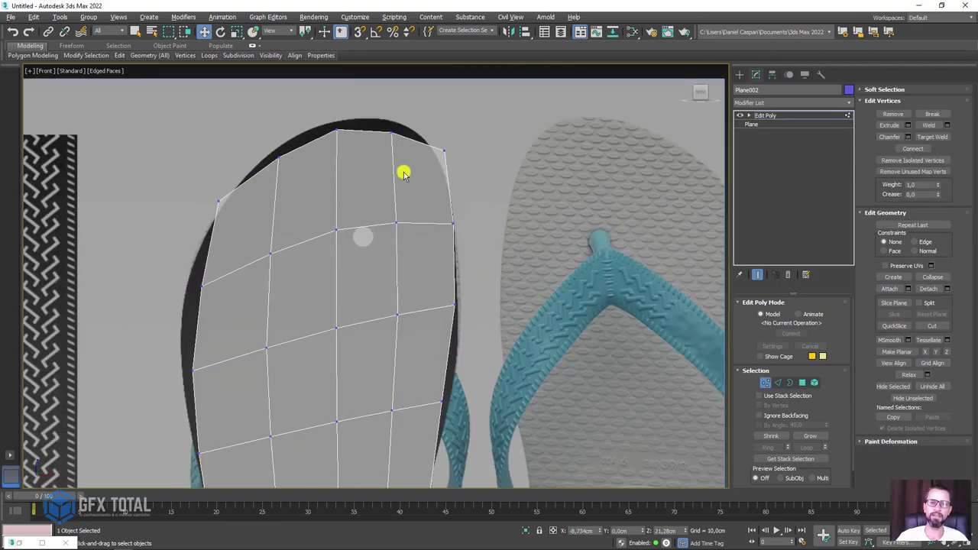
left_click_drag(402, 159, 435, 177)
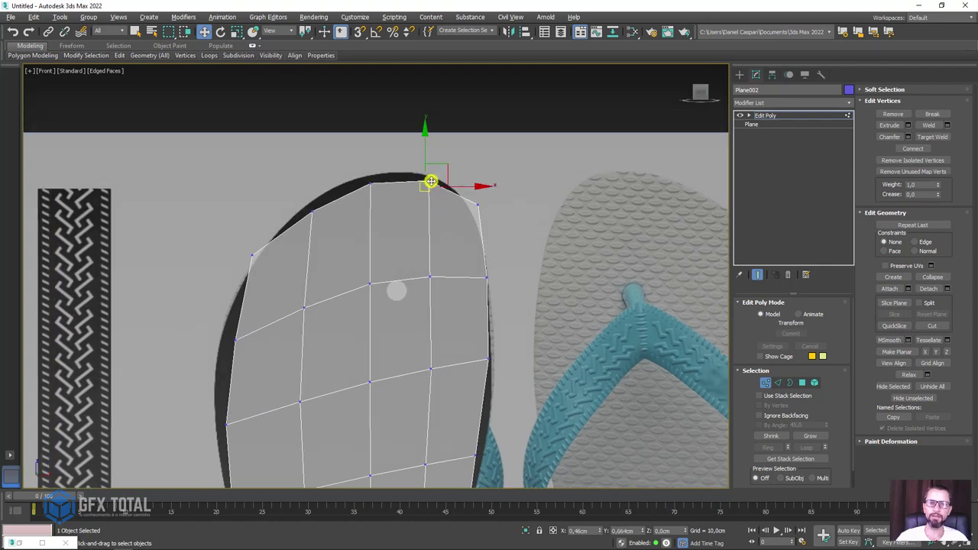
left_click_drag(472, 205, 475, 214)
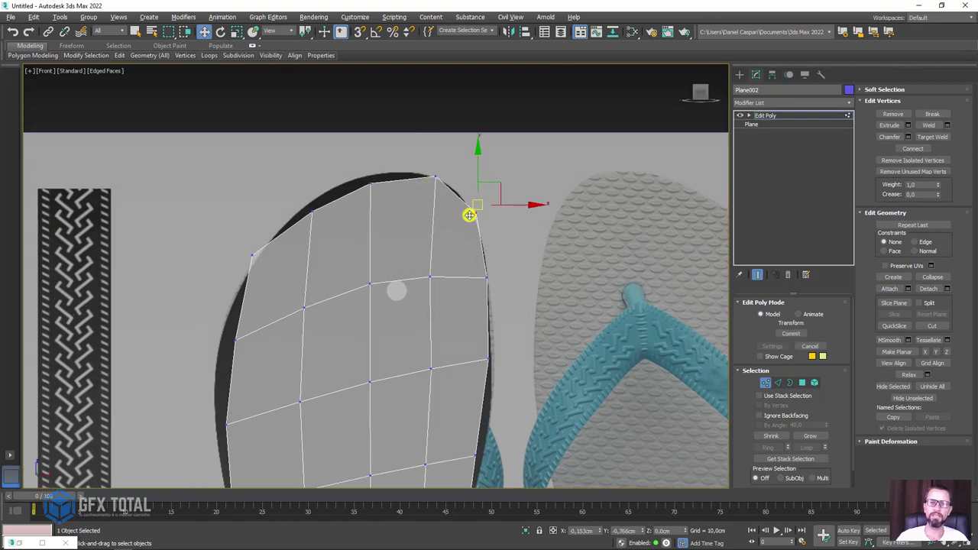
left_click_drag(372, 186, 361, 177)
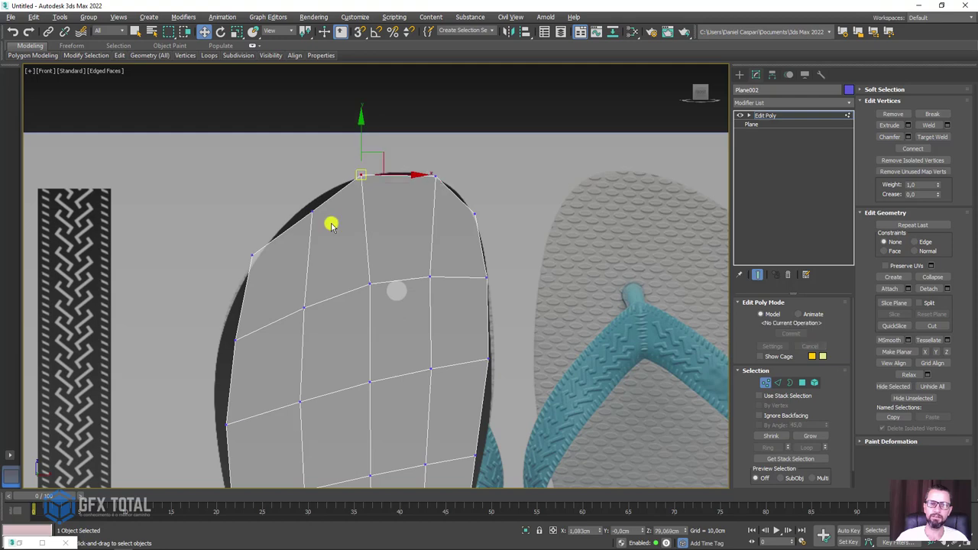
left_click_drag(313, 215, 305, 202)
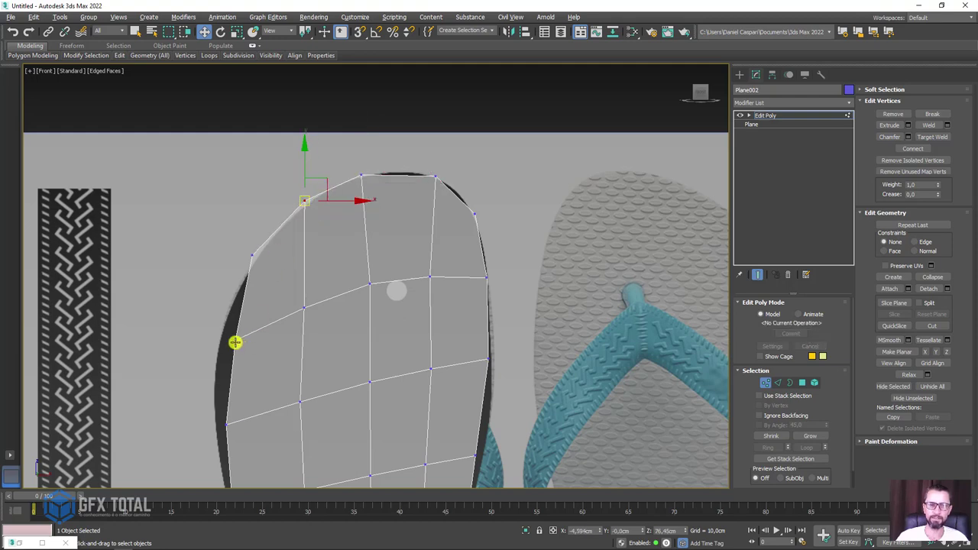
left_click_drag(235, 343, 219, 338)
left_click_drag(229, 431, 219, 430)
- Fit the left-edge and heel vertices to the outline, checking the shape with see-through off
mouse_move(302, 365)
middle_mouse_down()
mouse_move(350, 242)
mouse_move(396, 176)
middle_mouse_up()
scroll(351, 242, "down", 3)
scroll(312, 319, "up", 5)
left_click(357, 281)
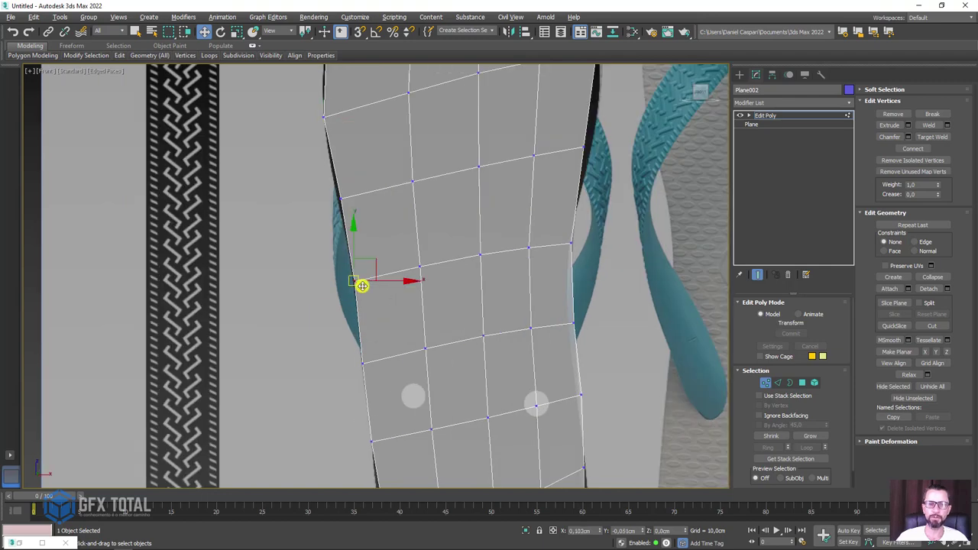
left_click(362, 359)
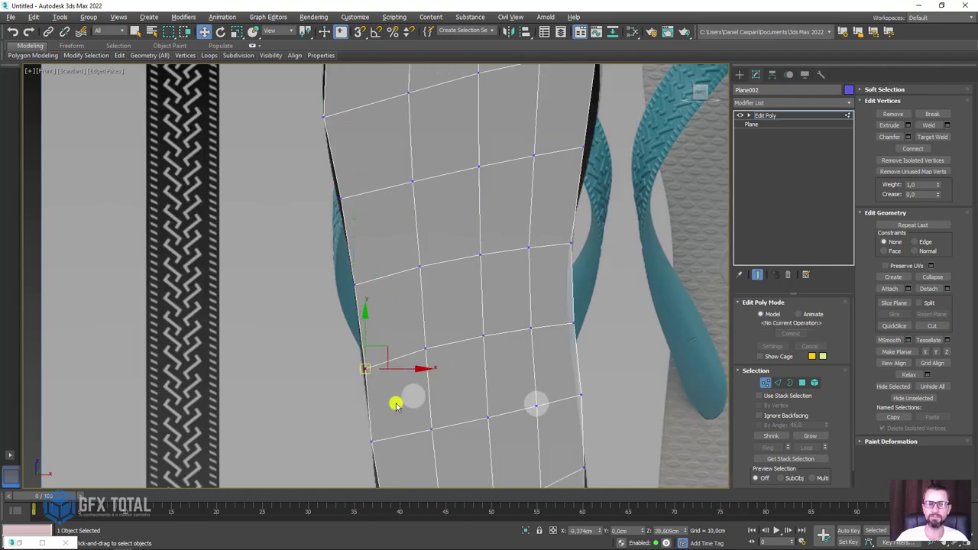
middle_click_drag(396, 406, 446, 315)
left_click_drag(505, 413, 558, 433)
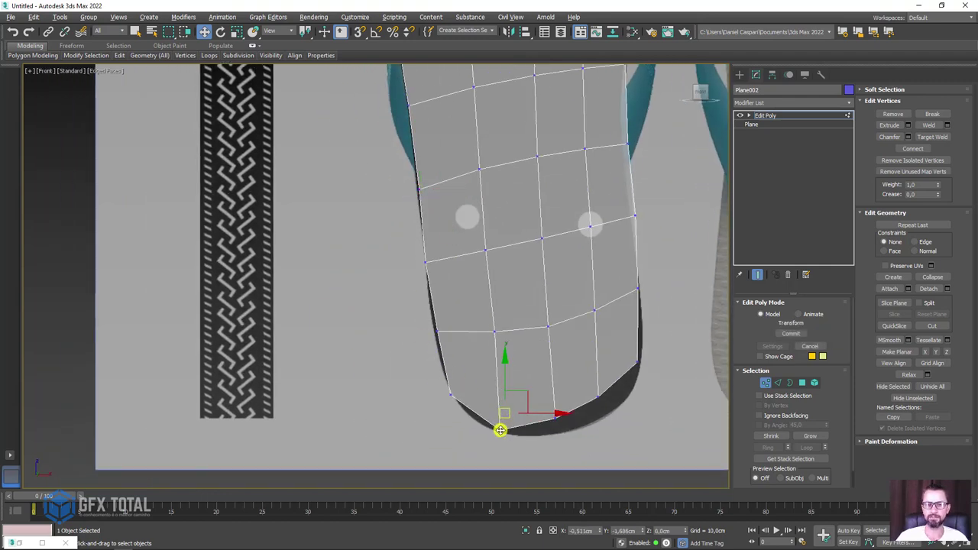
left_click_drag(598, 396, 631, 409)
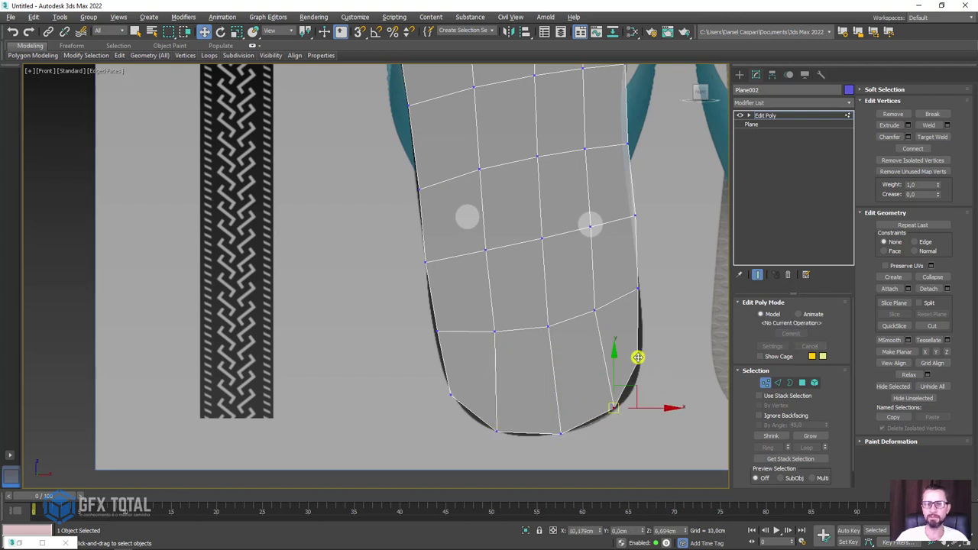
scroll(645, 354, "down", 3)
middle_click_drag(631, 196, 553, 312)
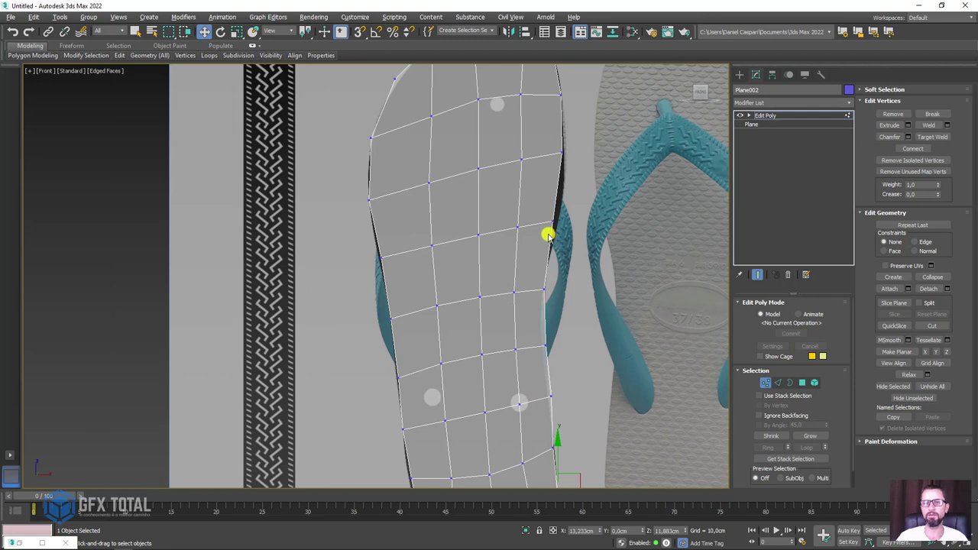
left_click(551, 223)
scroll(557, 211, "down", 2)
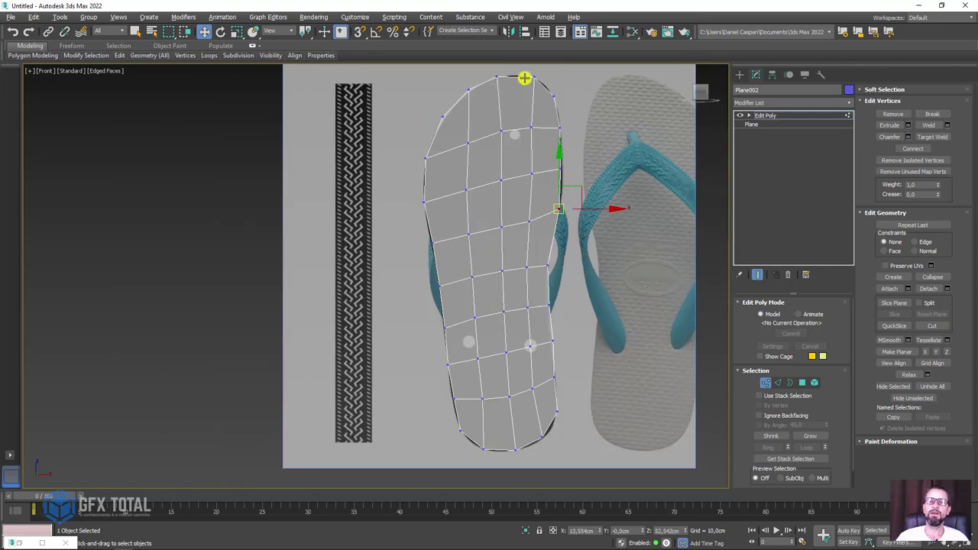
middle_click_drag(512, 125, 459, 145)
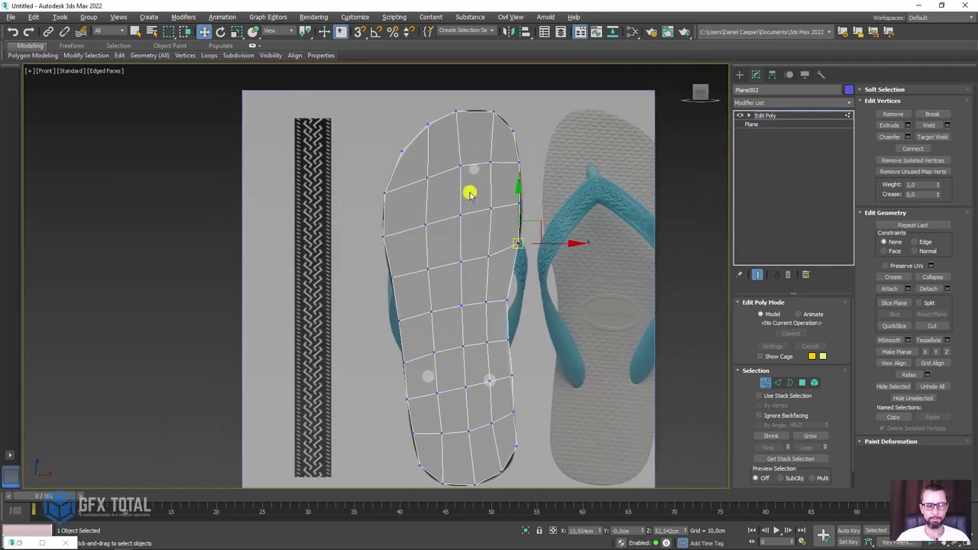
key("alt+x")
key("alt+x")
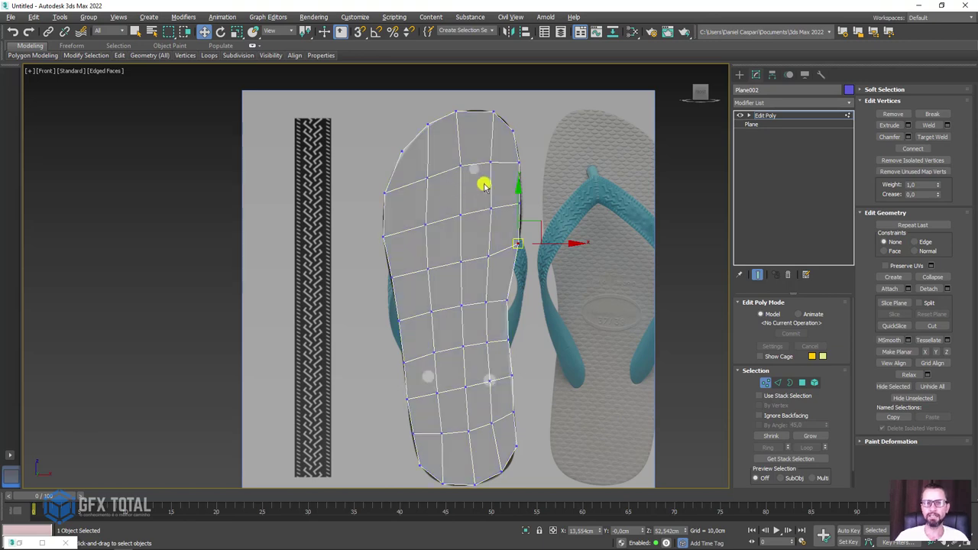
scroll(485, 183, "up", 3)
scroll(476, 148, "down", 3)
scroll(459, 105, "up", 2)
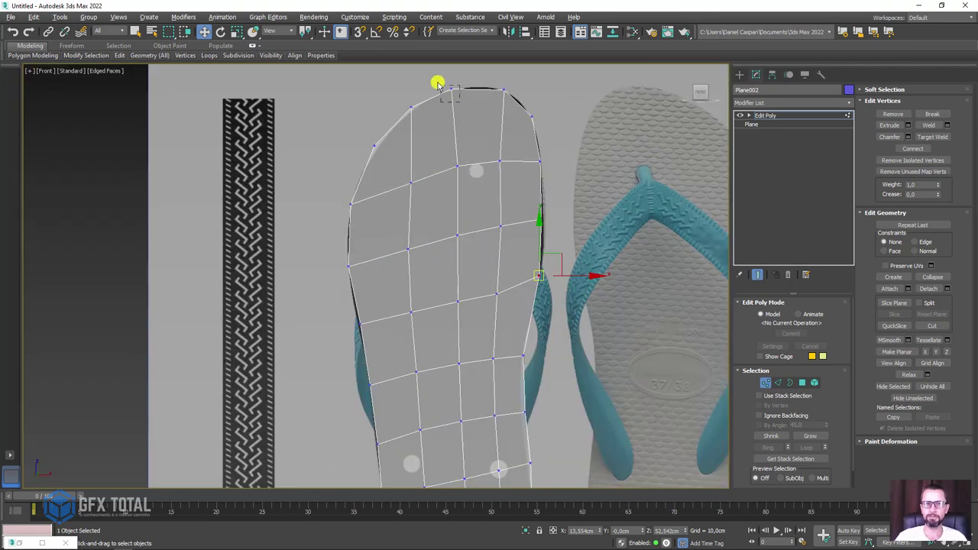
left_click(468, 88)
- Move the toe-tip vertices onto the reference sole outline
left_click_drag(468, 77, 482, 64)
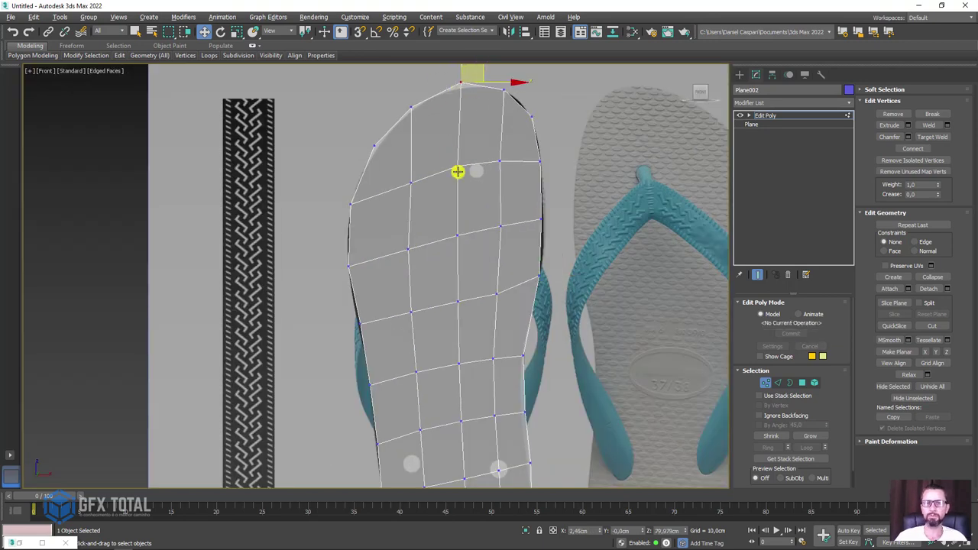
scroll(473, 176, "up", 2)
scroll(472, 161, "up", 2)
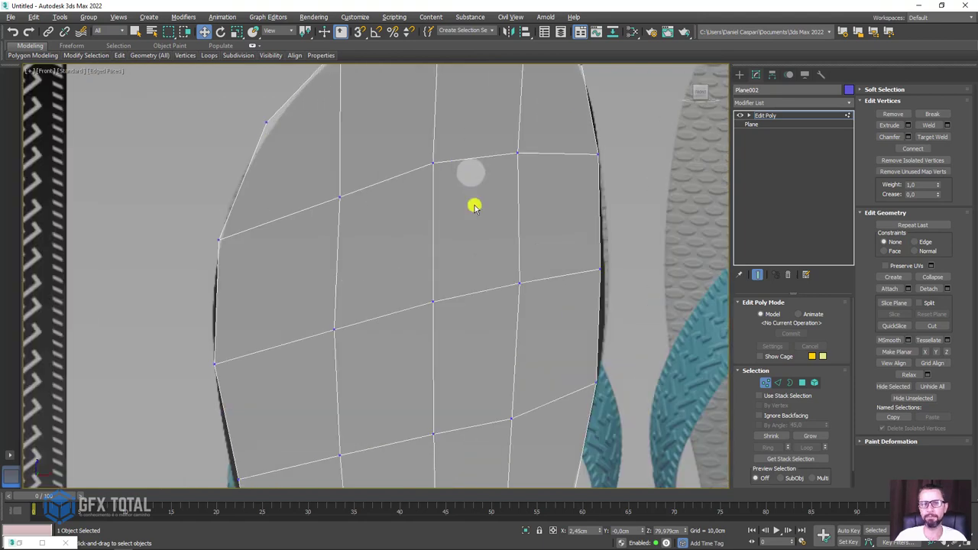
scroll(478, 173, "down", 4)
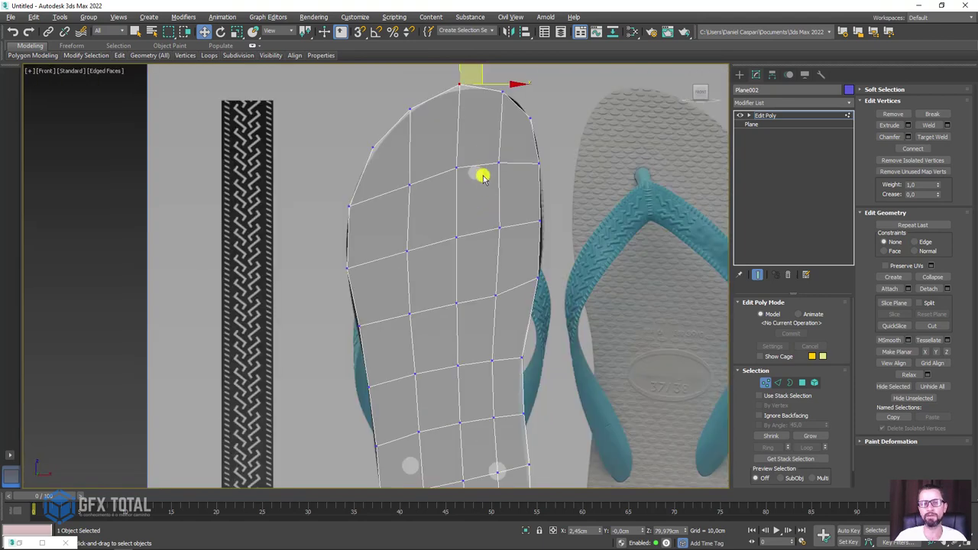
scroll(481, 171, "up", 3)
mouse_move(527, 172)
left_mouse_down()
mouse_move(439, 137)
mouse_move(484, 143)
left_mouse_up()
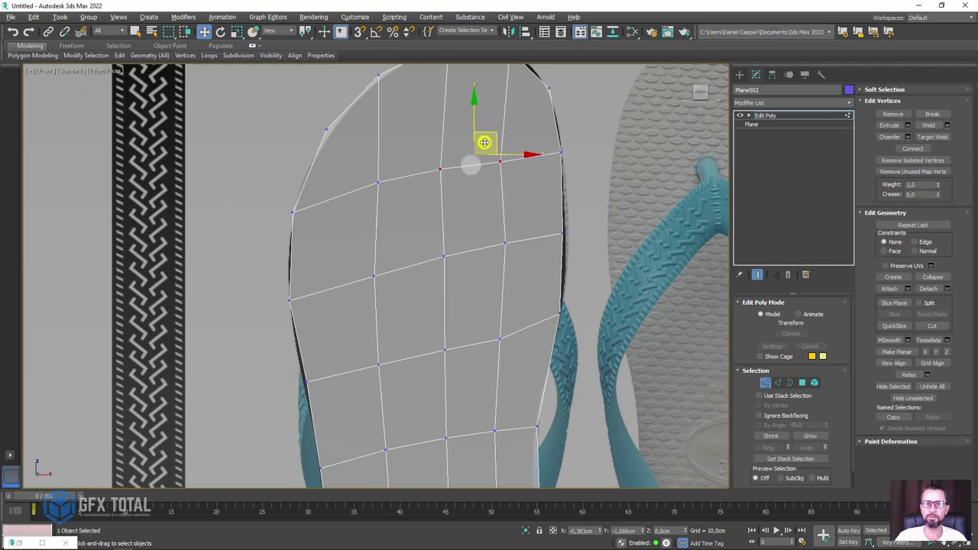
scroll(483, 216, "down", 5)
scroll(478, 270, "up", 2)
scroll(511, 301, "up", 1)
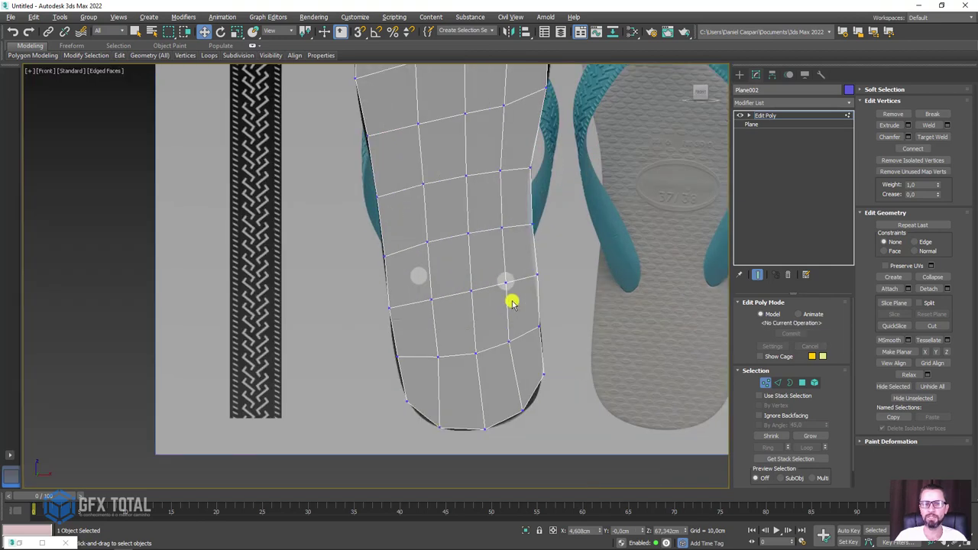
scroll(502, 282, "up", 1)
- Raise the left-edge and inner vertices to straighten the rows and even the lower grid spacing
left_click(502, 281)
scroll(508, 269, "up", 2)
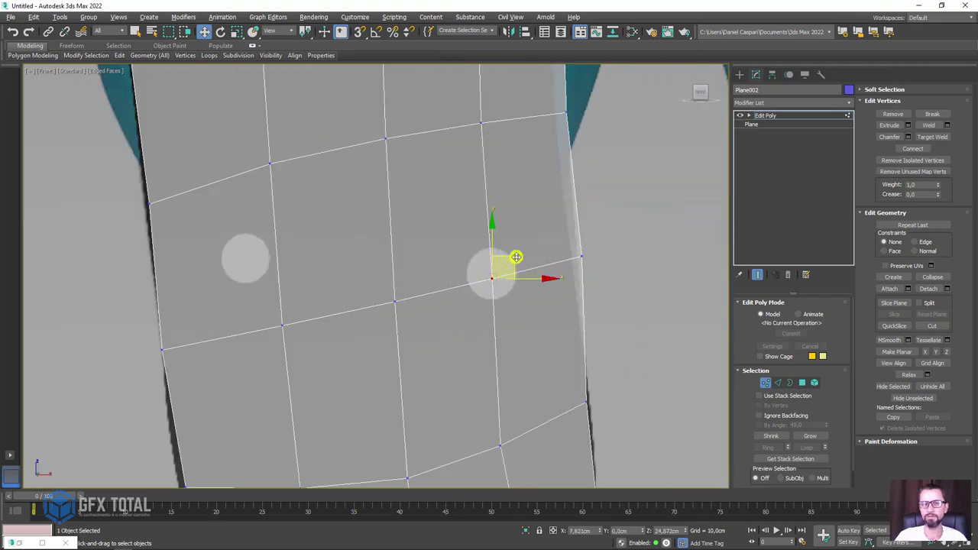
scroll(489, 275, "down", 5)
scroll(485, 293, "up", 3)
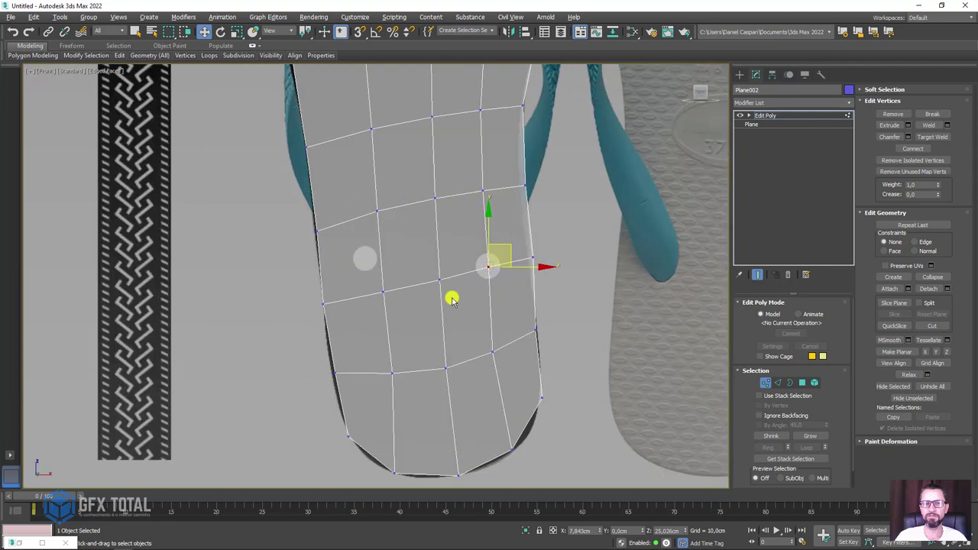
left_click(445, 278)
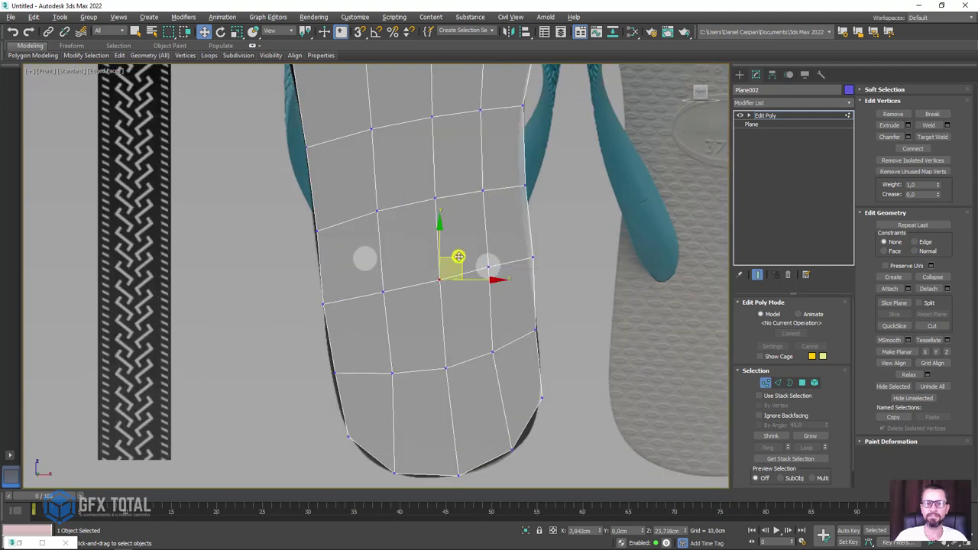
left_click_drag(457, 257, 395, 275)
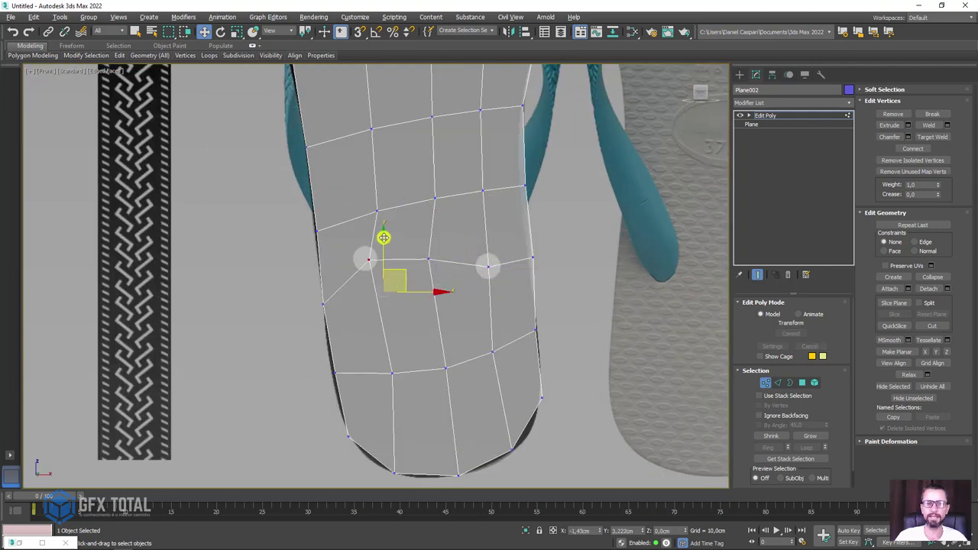
left_click_drag(384, 238, 382, 231)
left_click(324, 304)
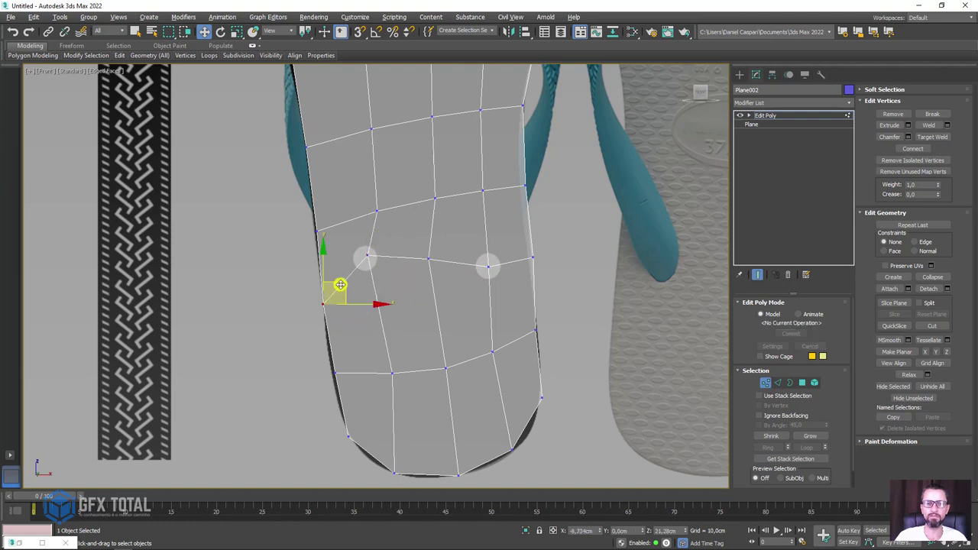
left_click_drag(347, 282, 340, 217)
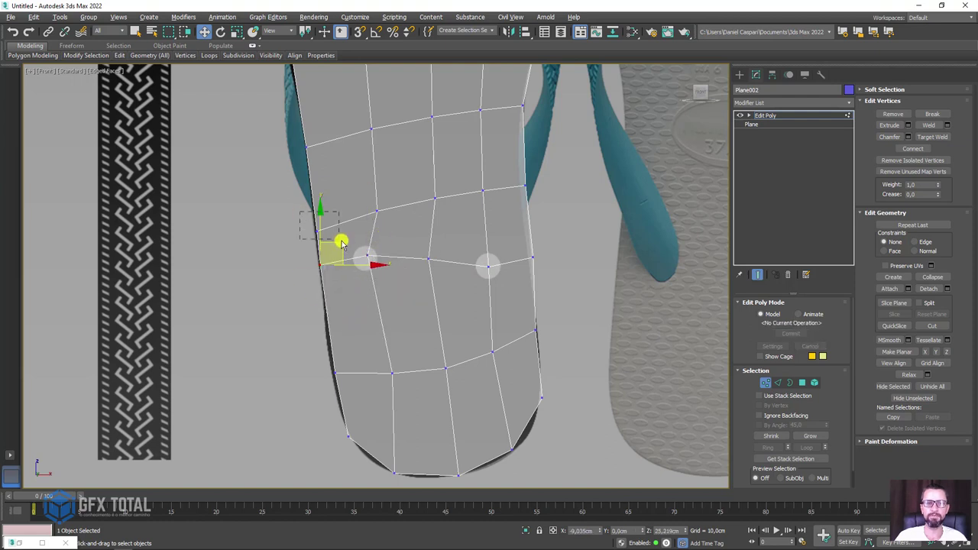
left_click_drag(340, 217, 332, 181)
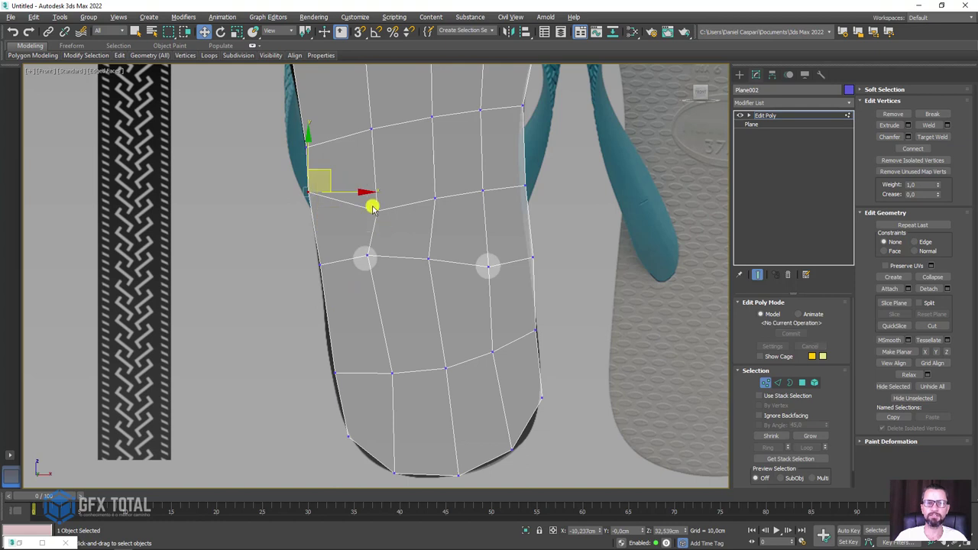
left_click(375, 210)
left_click_drag(389, 189, 385, 168)
left_click(435, 198)
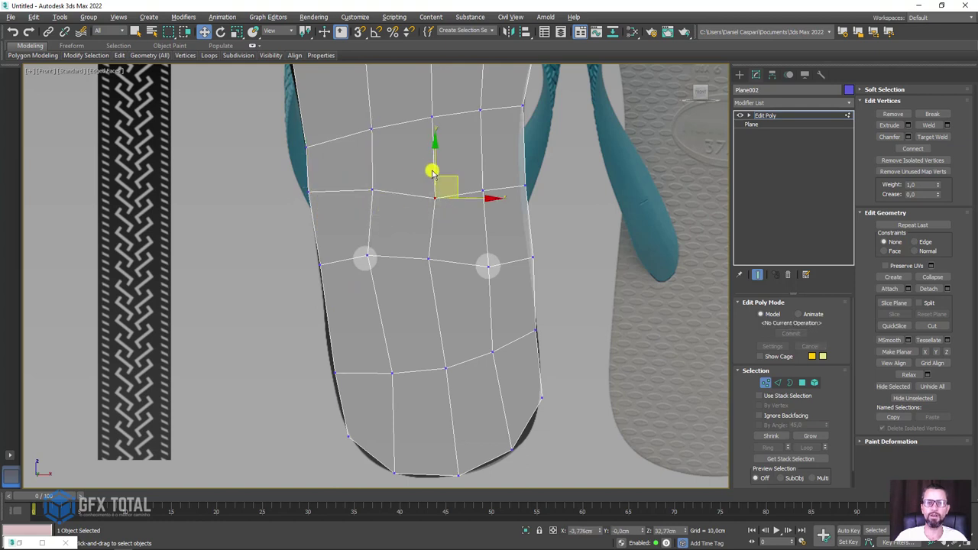
left_click_drag(440, 201, 433, 185)
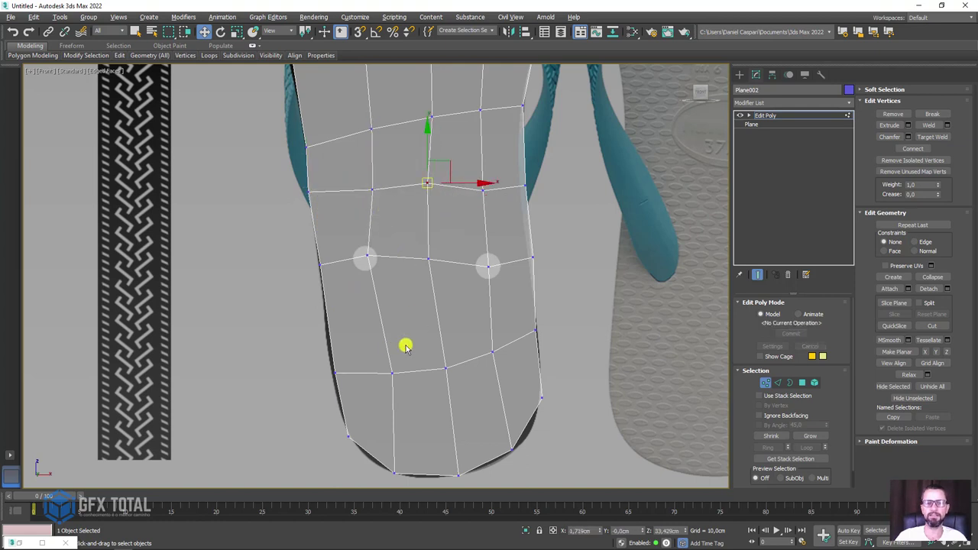
left_click(391, 373)
left_click_drag(385, 344, 397, 302)
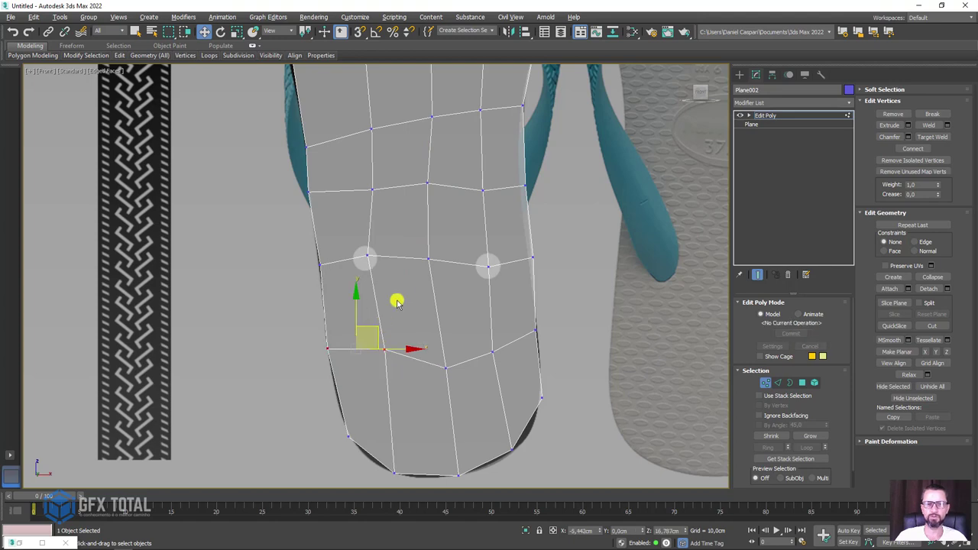
scroll(397, 302, "down", 5)
middle_click_drag(434, 231, 448, 271)
- Inspect the sole from an angle, return to Front view and select the whole sole at Element level
key("alt+x")
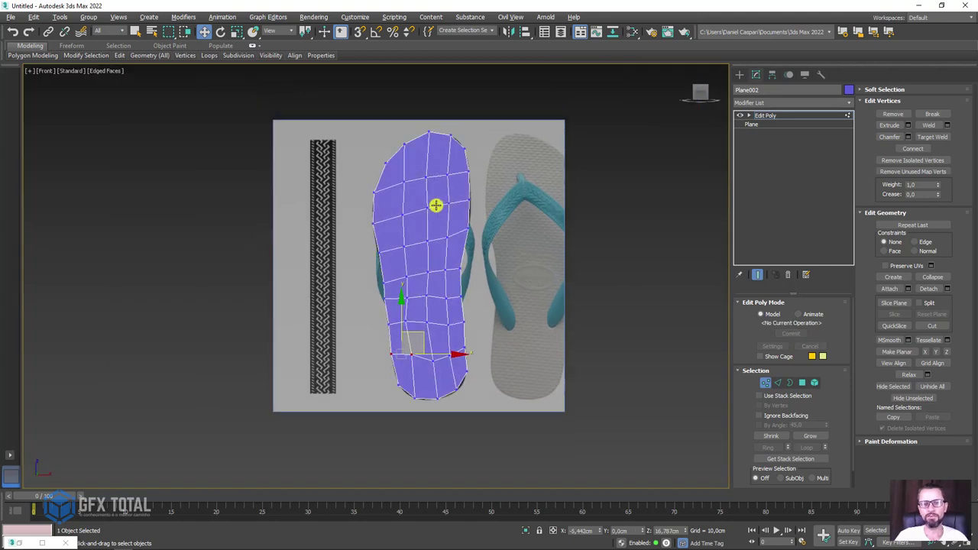
mouse_move(435, 207)
middle_mouse_down("alt")
mouse_move(553, 234)
mouse_move(390, 243)
middle_mouse_up("alt")
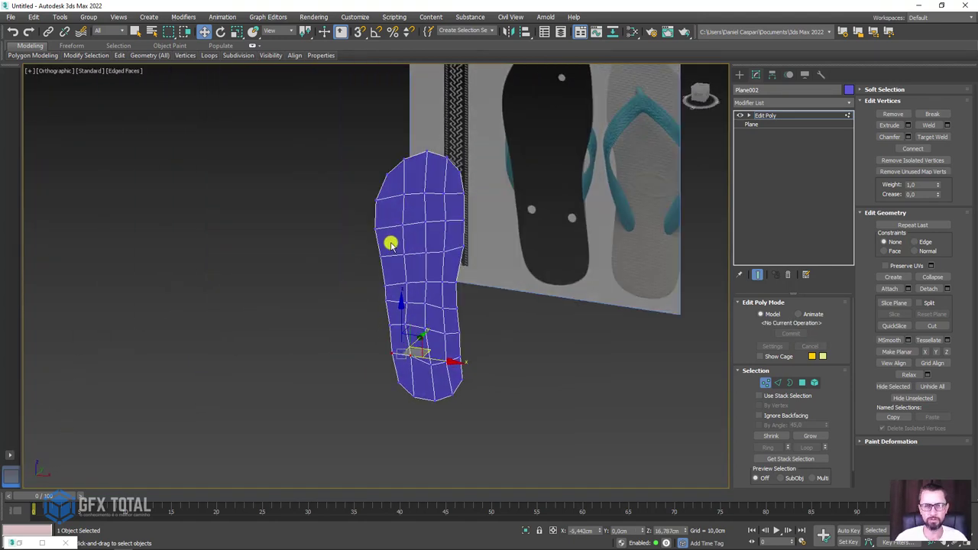
key("f")
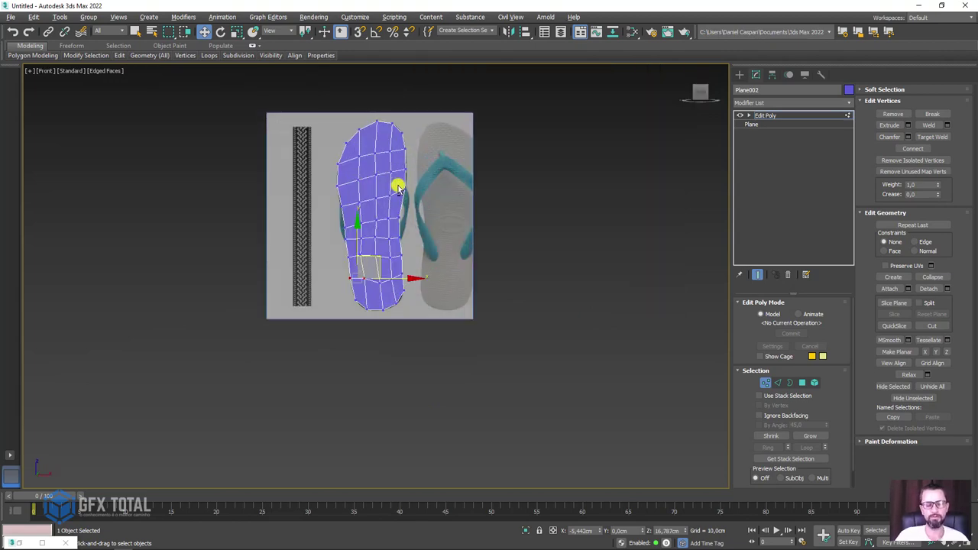
scroll(386, 164, "up", 3)
scroll(384, 146, "up", 4)
scroll(390, 134, "down", 3)
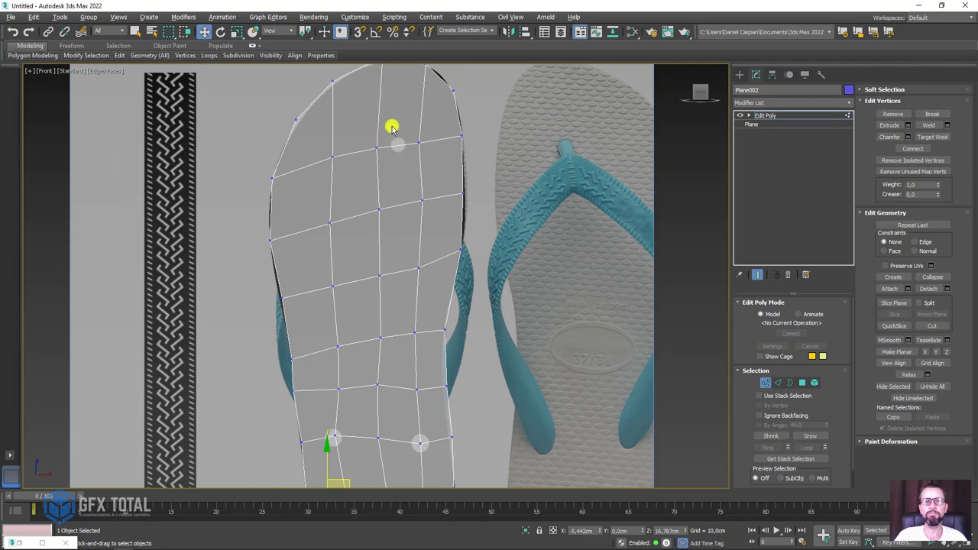
mouse_move(391, 128)
middle_mouse_down()
mouse_move(405, 253)
mouse_move(447, 179)
middle_mouse_up()
scroll(458, 238, "down", 3)
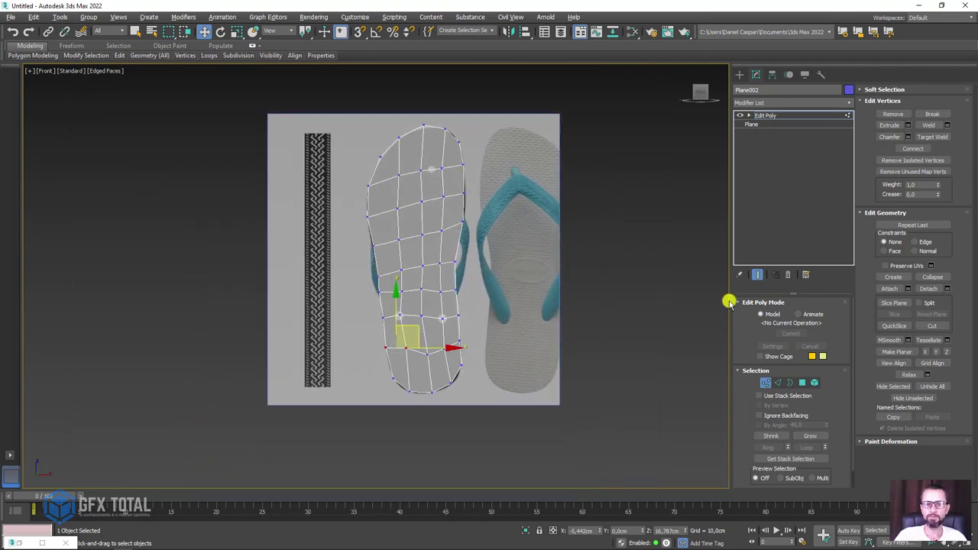
left_click(814, 383)
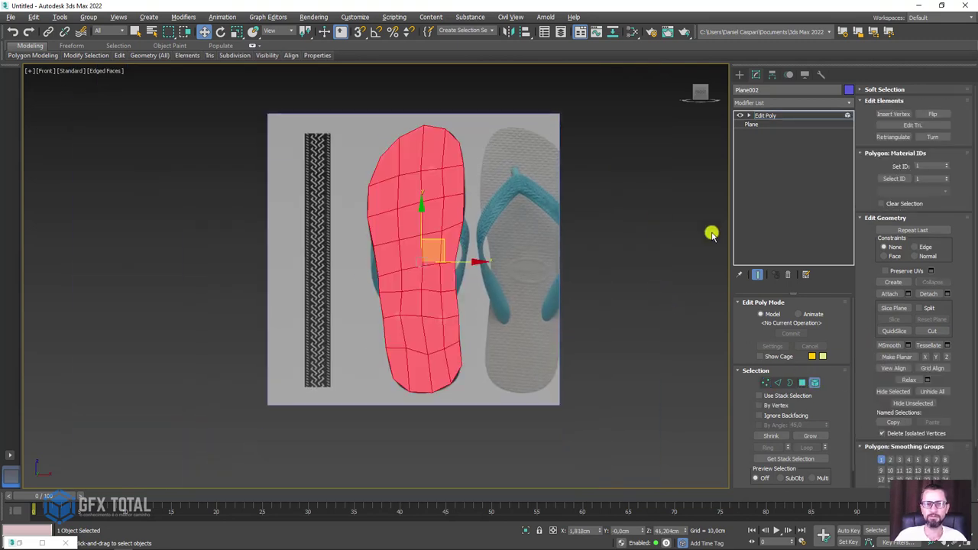
- Smooth the sole grid, then in Vertex mode nudge two vertices near the toe into place
left_click(889, 346)
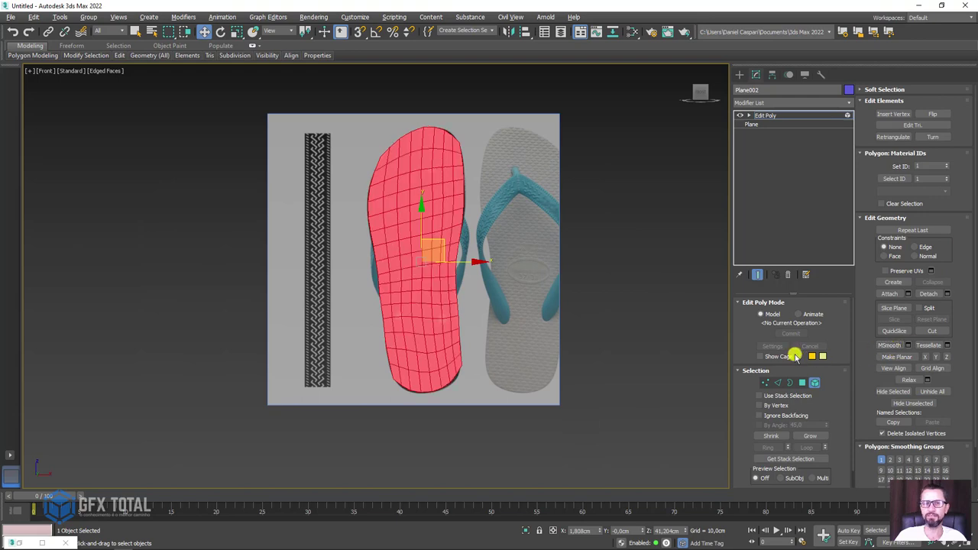
left_click(767, 381)
scroll(425, 148, "up", 3)
scroll(378, 160, "up", 3)
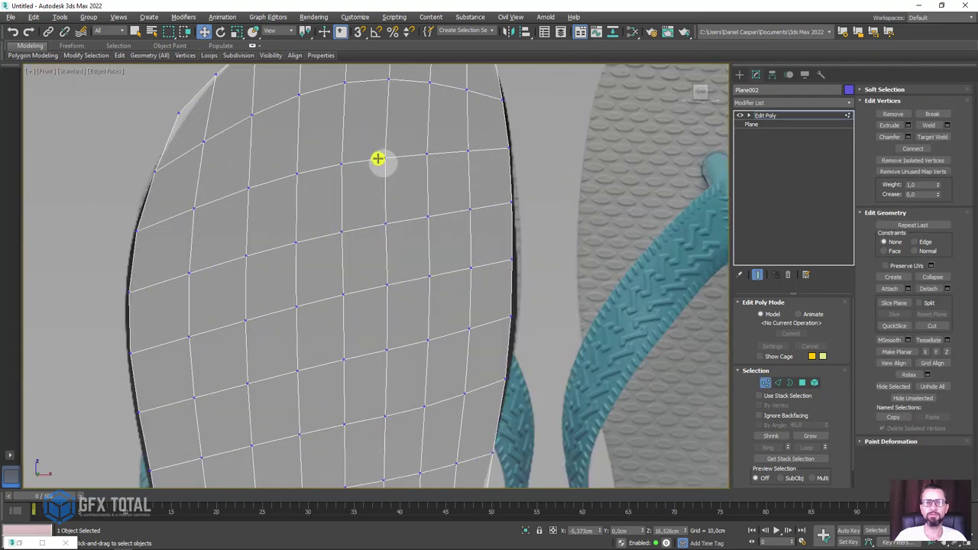
middle_click_drag(378, 160, 392, 250)
scroll(392, 250, "down", 2)
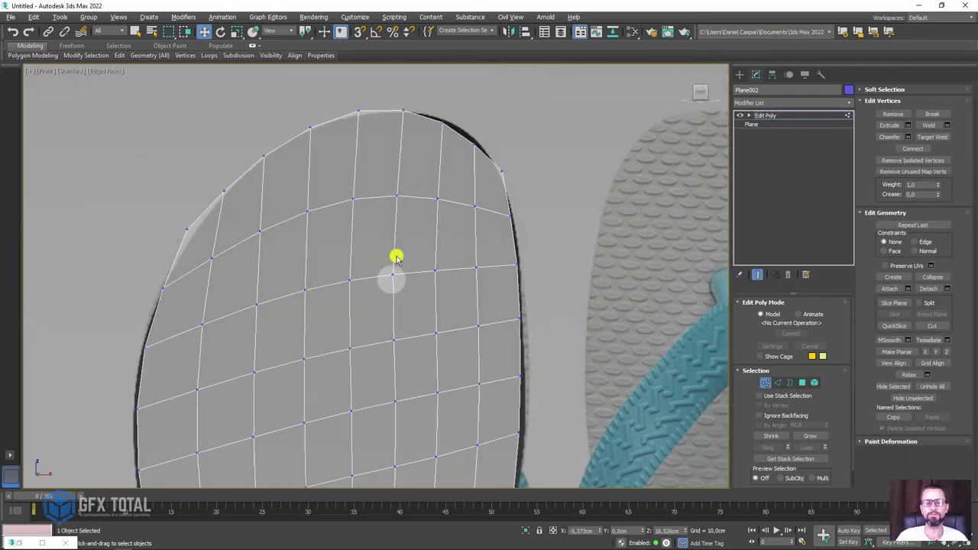
left_click(347, 283)
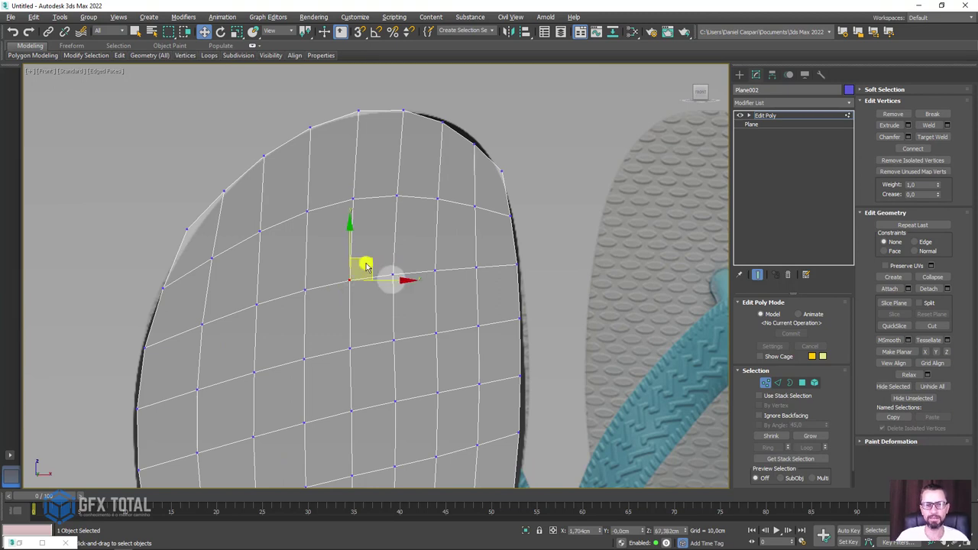
mouse_move(365, 261)
left_mouse_down()
mouse_move(348, 265)
mouse_move(445, 281)
left_mouse_up()
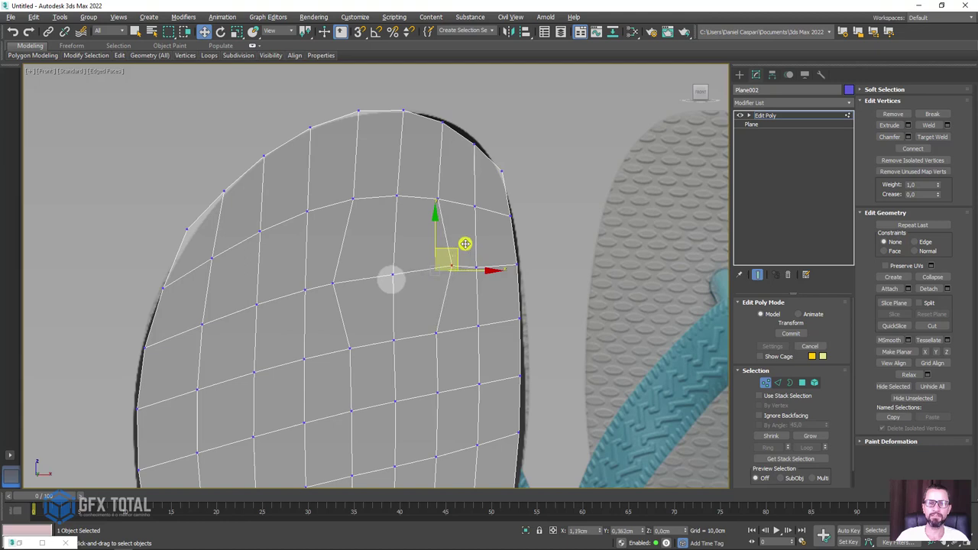
left_click_drag(465, 246, 480, 241)
- Select the ring of vertices around the toe's centre vertex and connect them with radiating edges
left_click(437, 199)
left_click(392, 274, "ctrl")
left_click(349, 348, "ctrl")
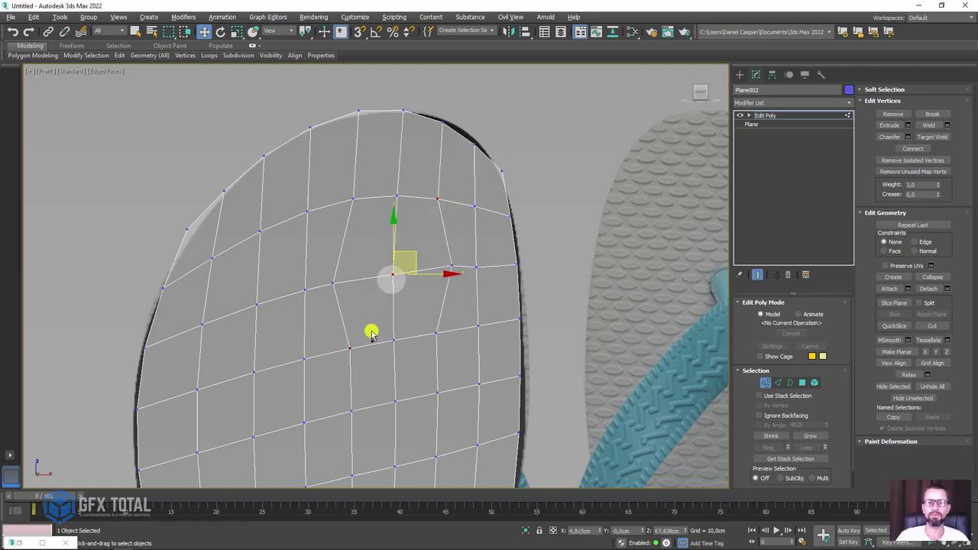
left_click_drag(425, 327, 456, 341, "ctrl")
left_click(350, 200, "ctrl")
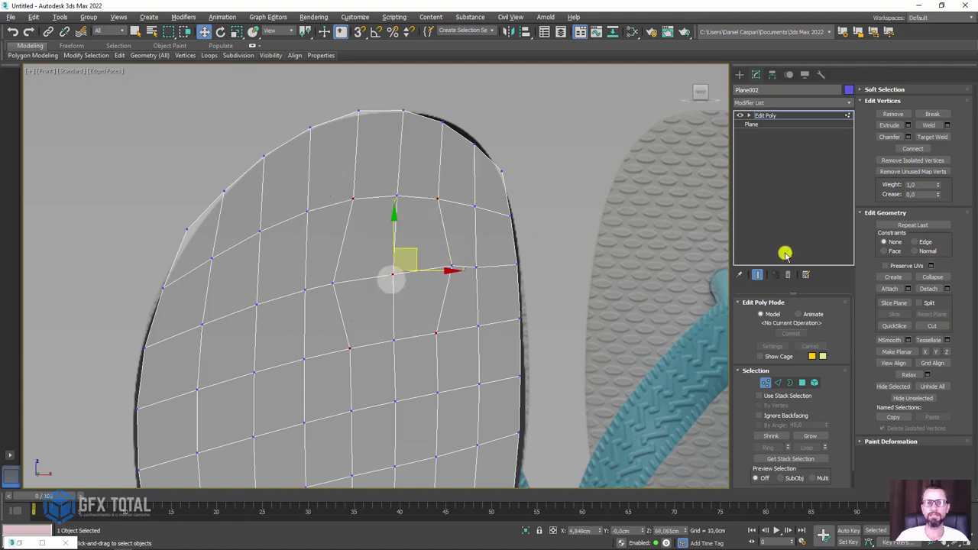
left_click(909, 278)
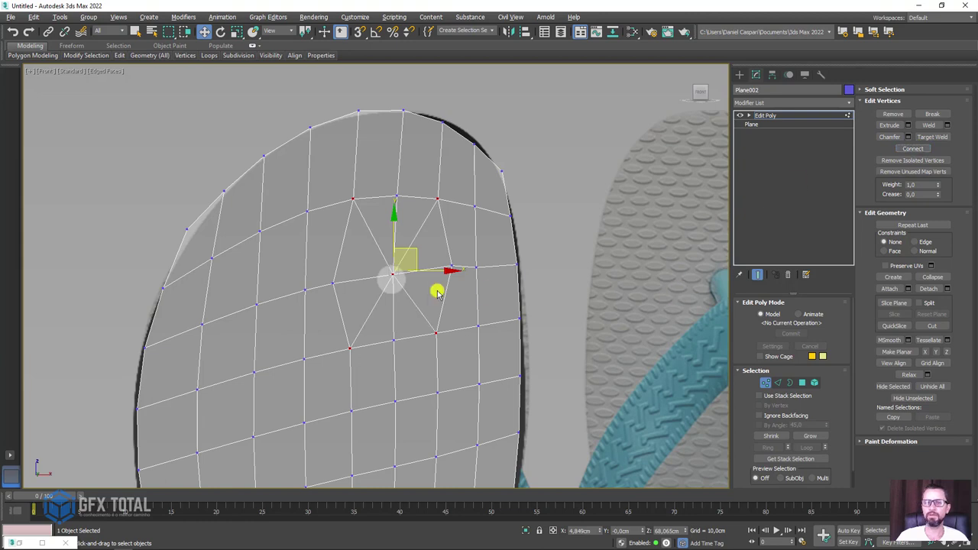
scroll(398, 264, "up", 3)
scroll(399, 268, "up", 2)
- Chamfer the toe's centre vertex by about 1 cm with 0 segments into an octagon
left_click_drag(399, 277, 398, 284)
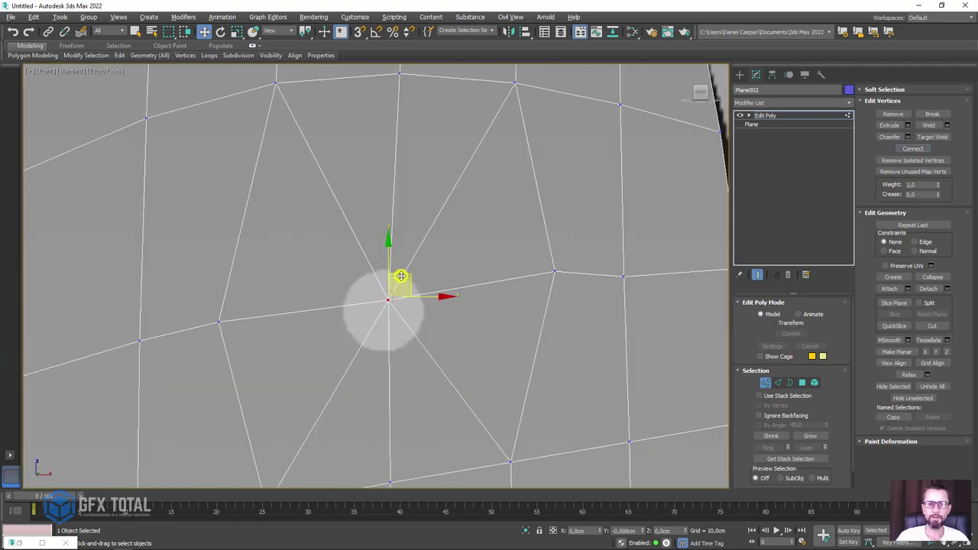
scroll(397, 284, "down", 2)
scroll(390, 310, "up", 2)
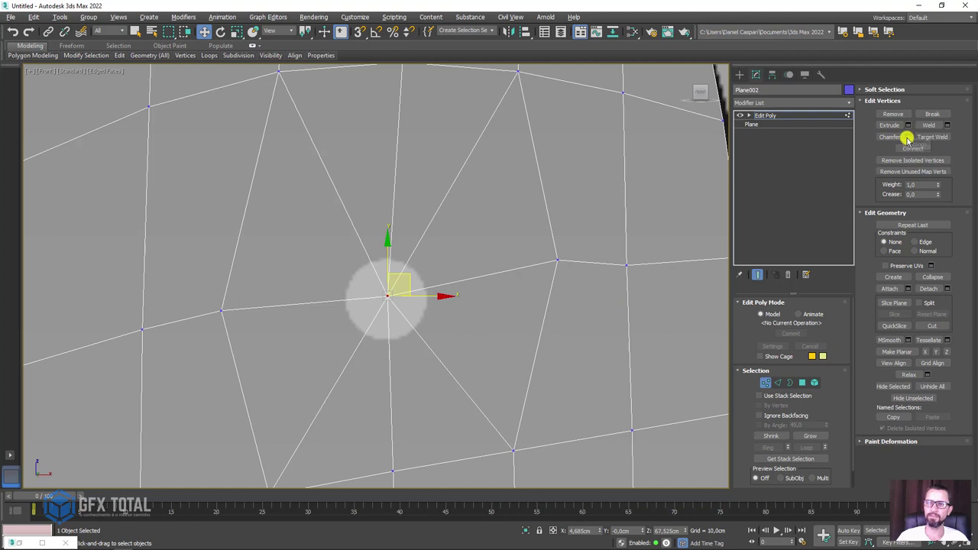
left_click(908, 137)
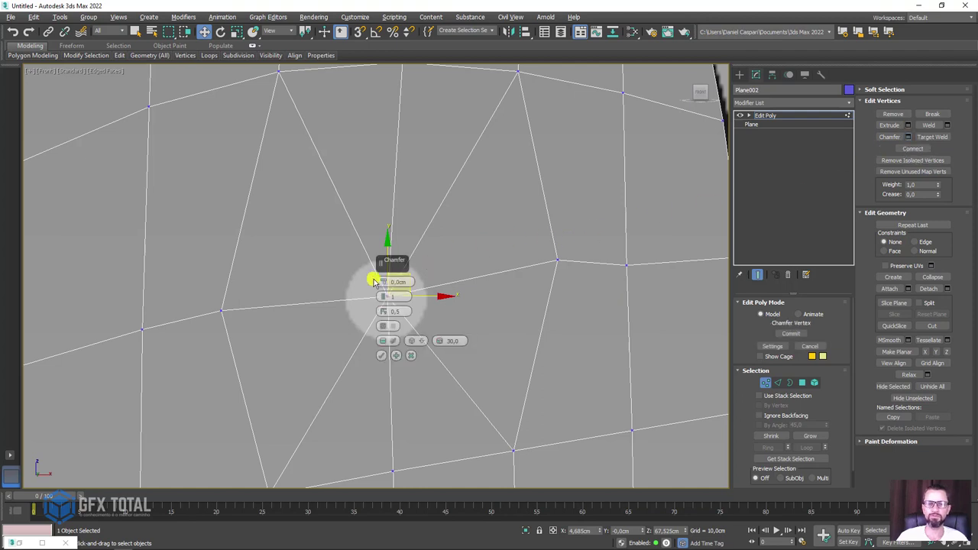
left_click_drag(375, 281, 386, 240)
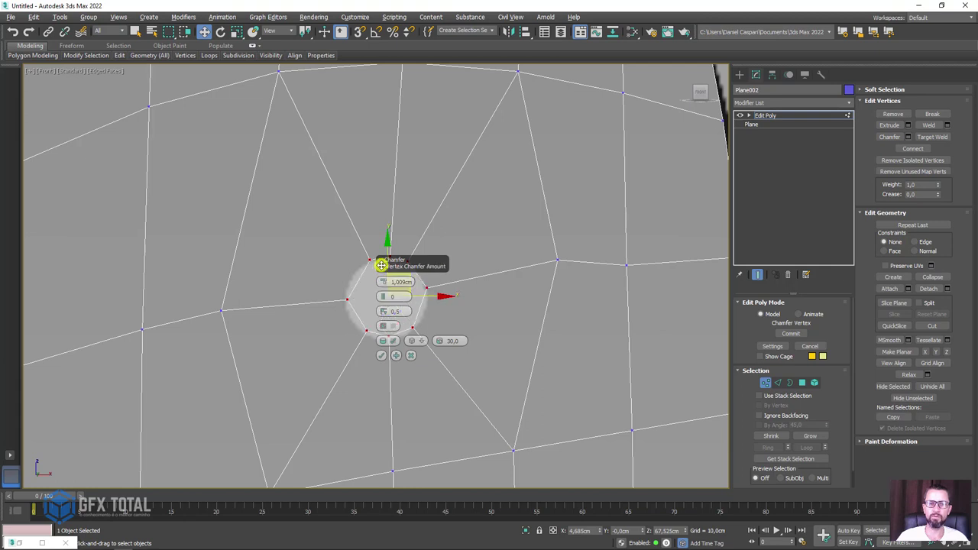
left_click_drag(380, 263, 480, 255)
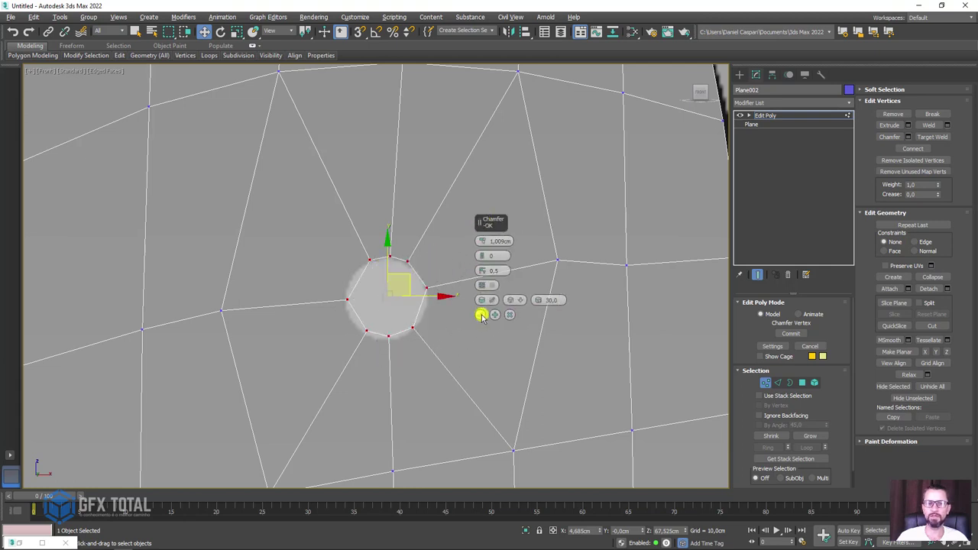
left_click(482, 316)
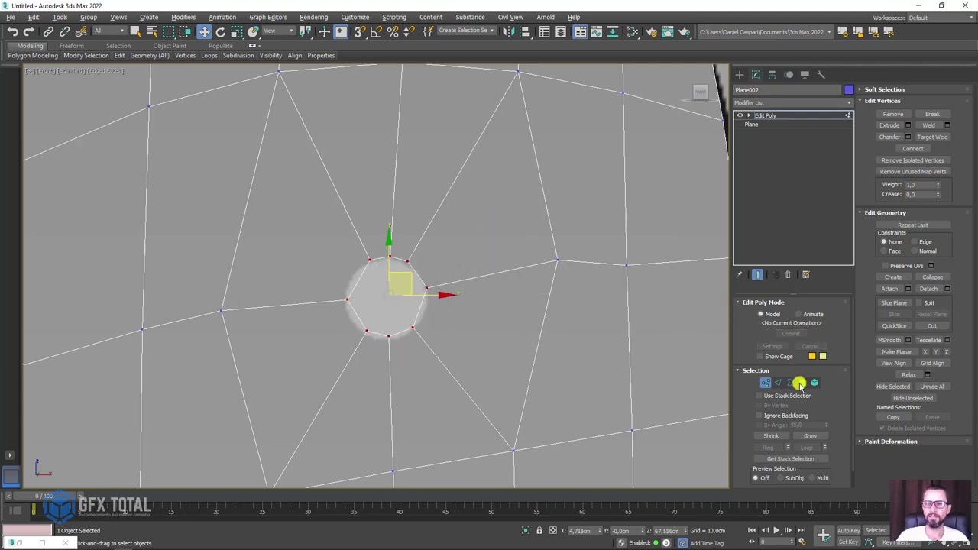
- At Polygon level, select the new octagon face and apply GeoPoly to make it regular
left_click(799, 384)
left_click(396, 308)
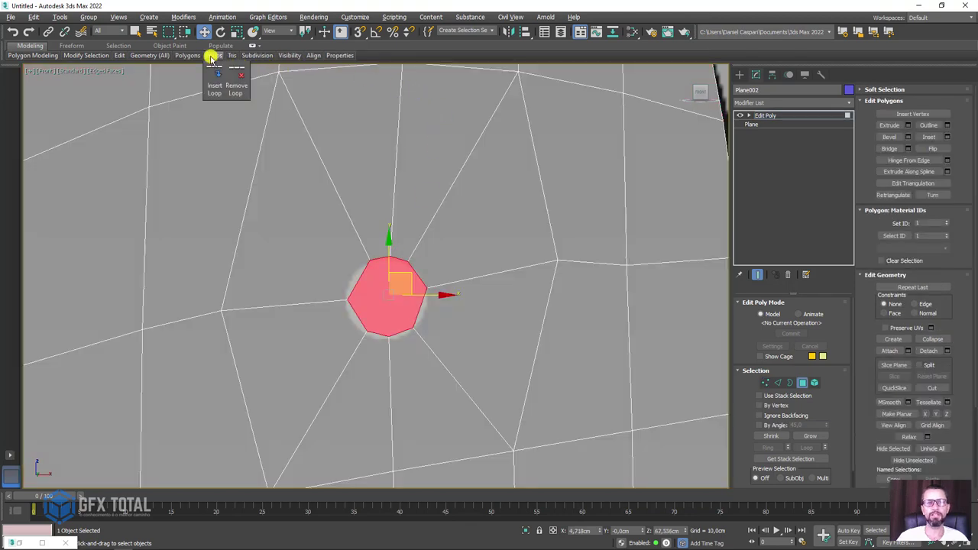
mouse_move(187, 55)
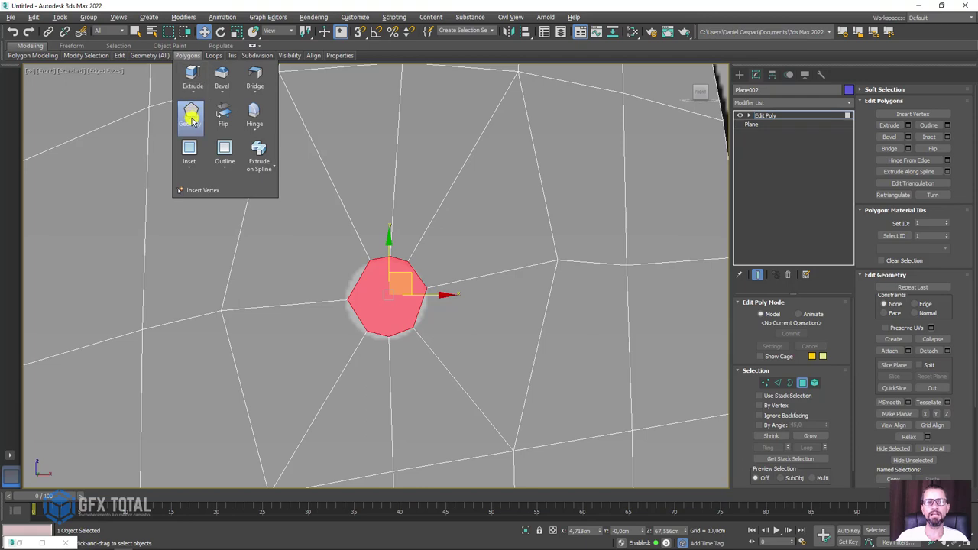
left_click(191, 113)
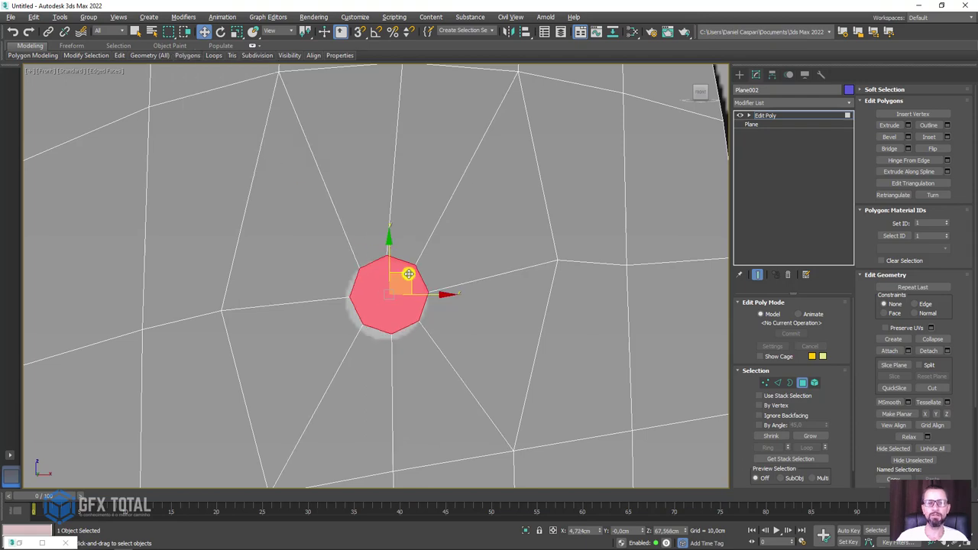
scroll(395, 271, "down", 1)
scroll(403, 283, "down", 4)
- In Vertex mode, collapse the vertices around the right circle into one centre point
scroll(465, 323, "up", 2)
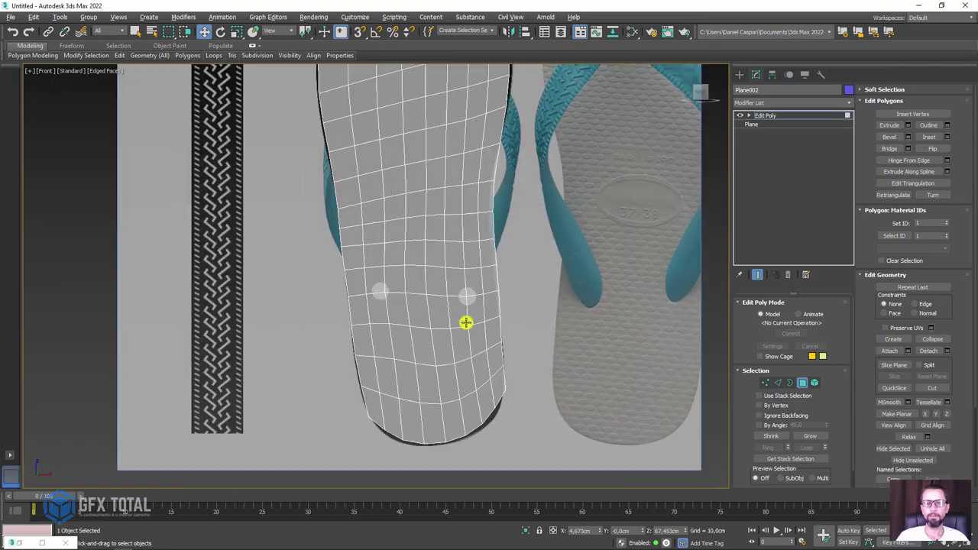
scroll(465, 324, "up", 3)
left_click(767, 384)
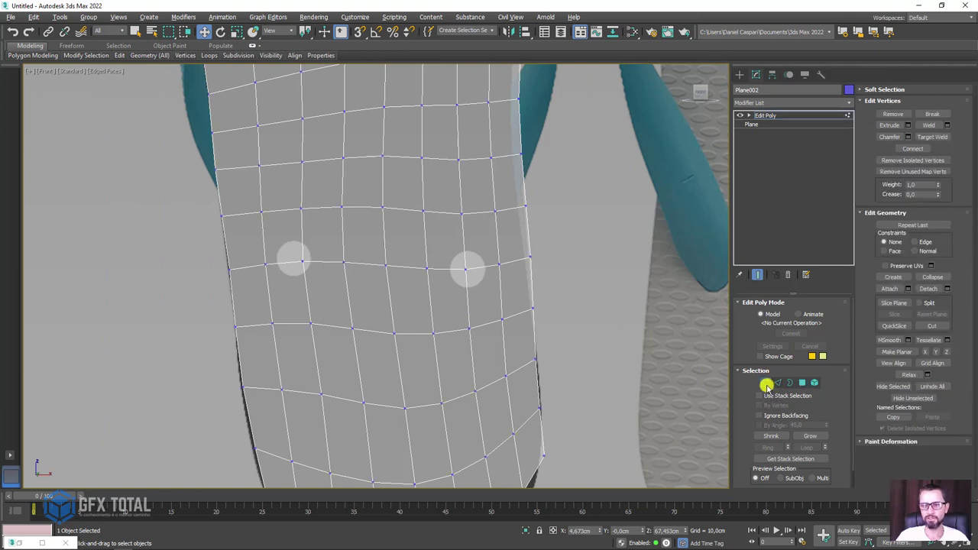
left_click(424, 205, "ctrl")
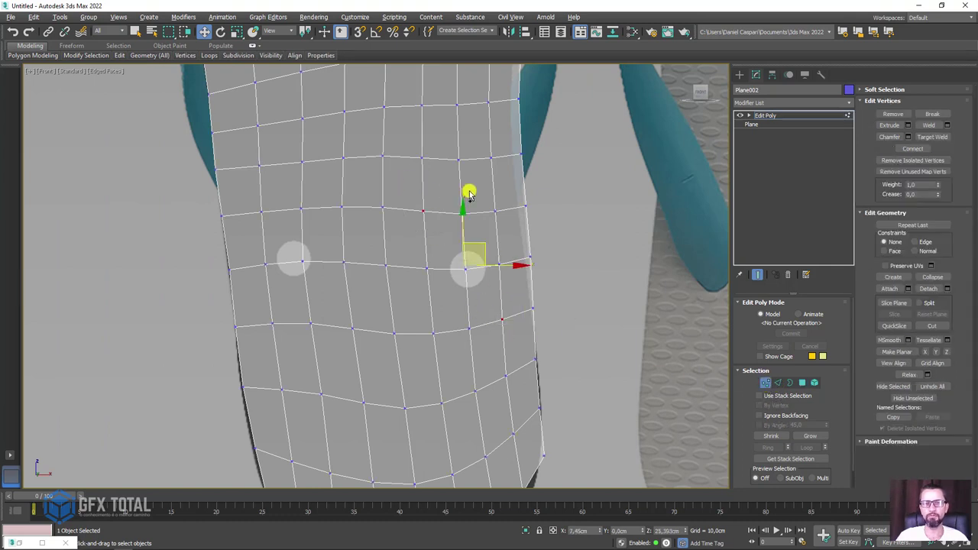
left_click(496, 212, "ctrl")
left_click(433, 334, "ctrl")
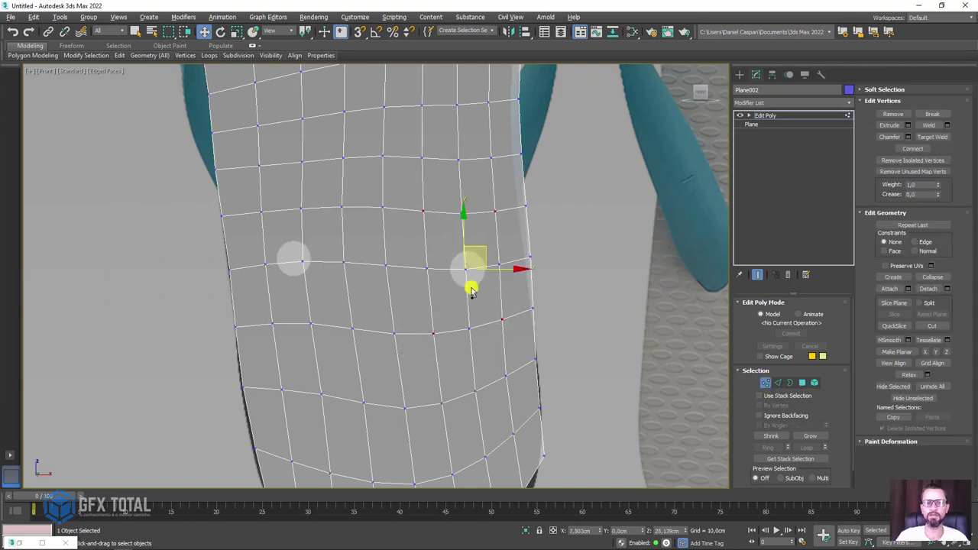
key("ctrl+alt+c")
- Move the vertices above, below and beside the right circle to even out the grid
scroll(509, 229, "up", 4)
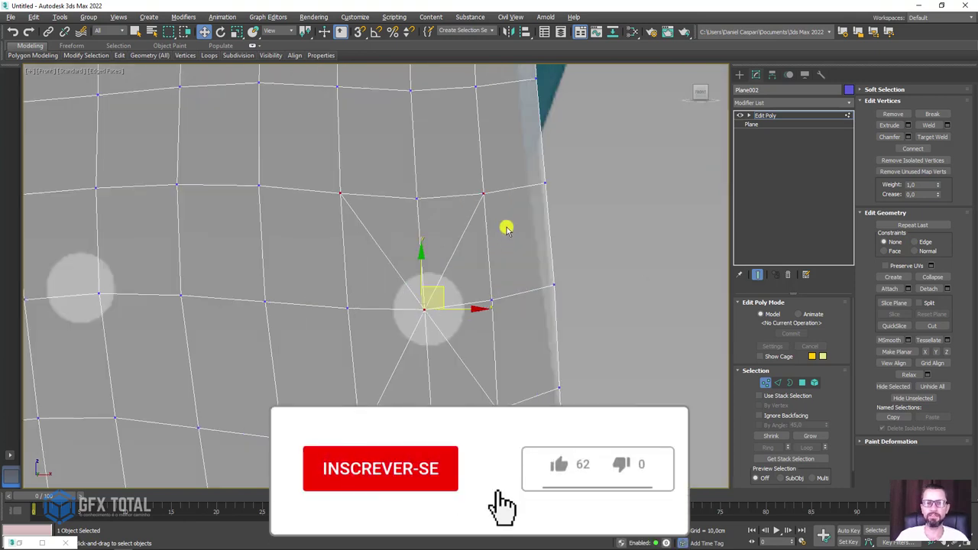
left_click(492, 301)
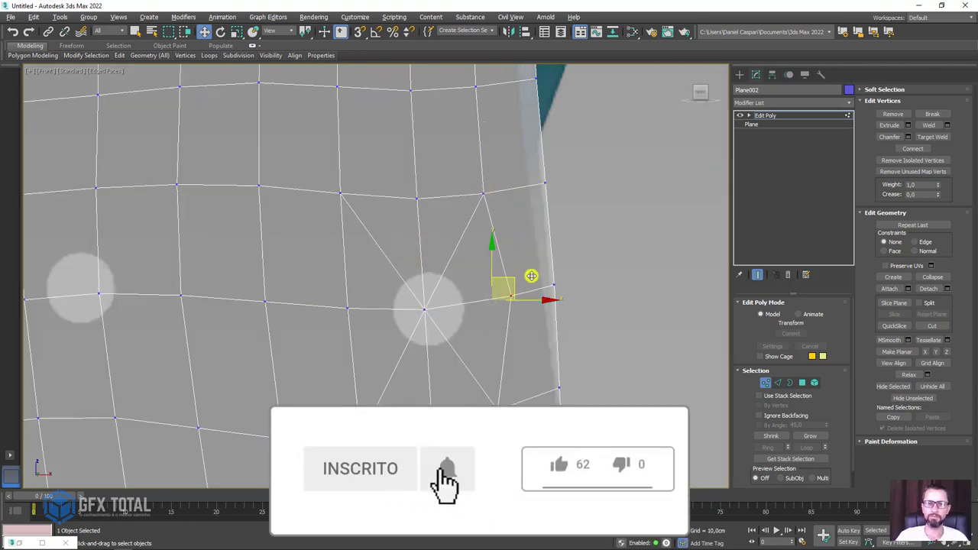
left_click_drag(505, 286, 524, 281)
left_click_drag(374, 290, 314, 322)
left_click_drag(360, 294, 345, 294)
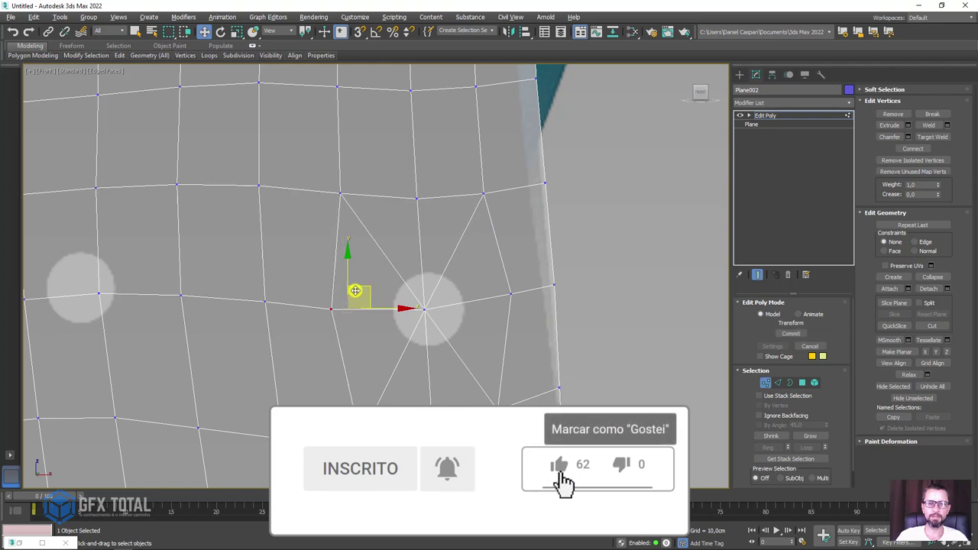
mouse_move(376, 229)
left_mouse_down()
mouse_move(339, 183)
mouse_move(356, 204)
left_mouse_up()
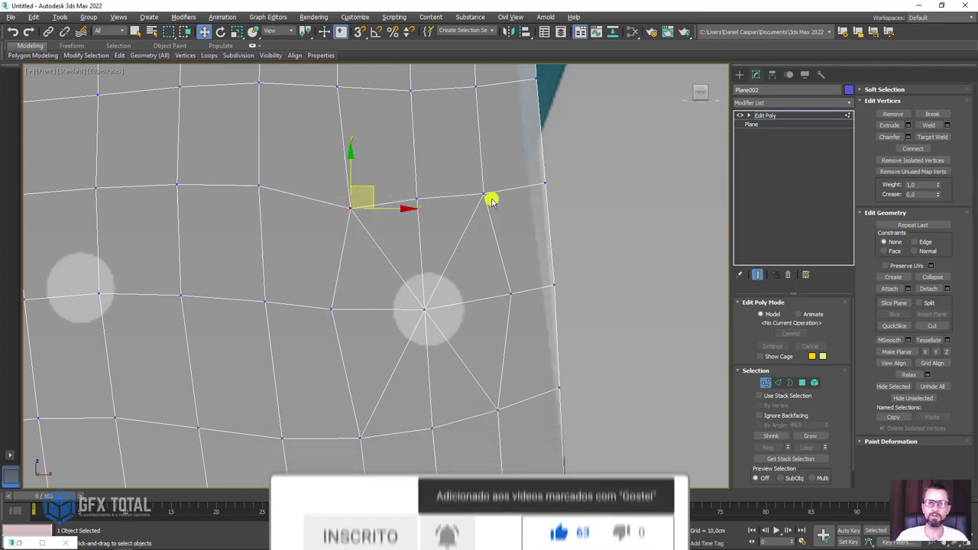
left_click(487, 196)
left_click_drag(507, 186, 508, 208)
left_click(497, 411)
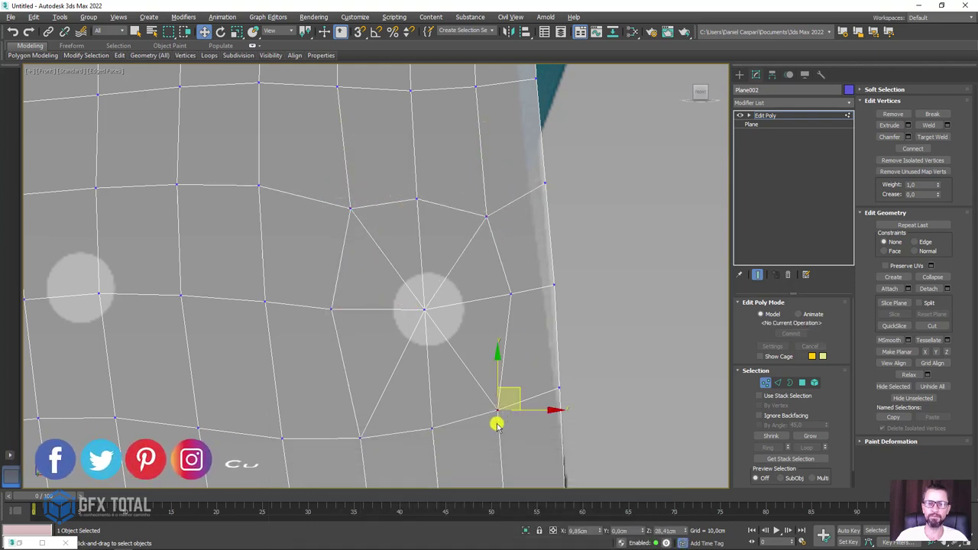
left_click_drag(518, 391, 518, 380)
left_click(346, 443)
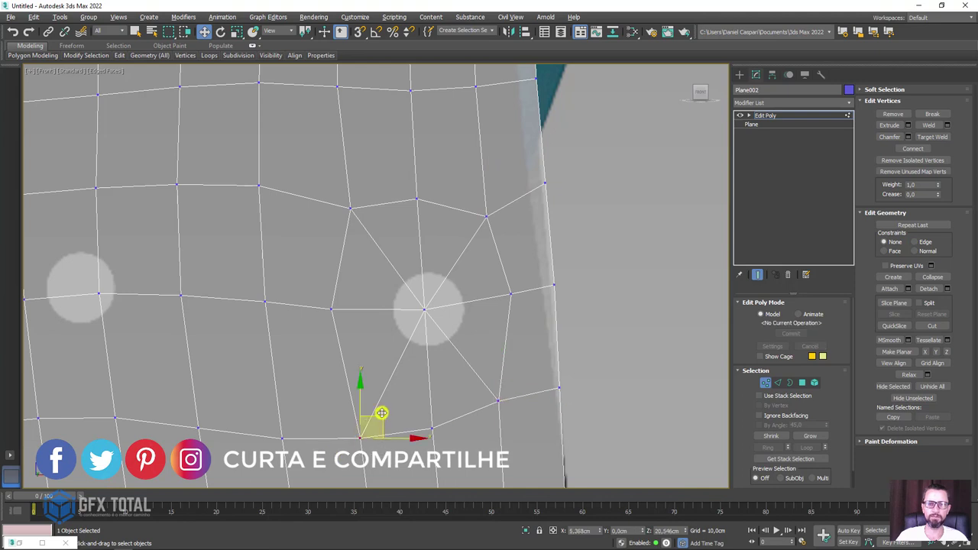
left_click_drag(382, 413, 382, 386)
- Reposition the vertices around the left reference circle to even out the mesh there
middle_click_drag(290, 357, 476, 295)
scroll(477, 295, "up", 2)
scroll(477, 295, "down", 4)
left_click(356, 250)
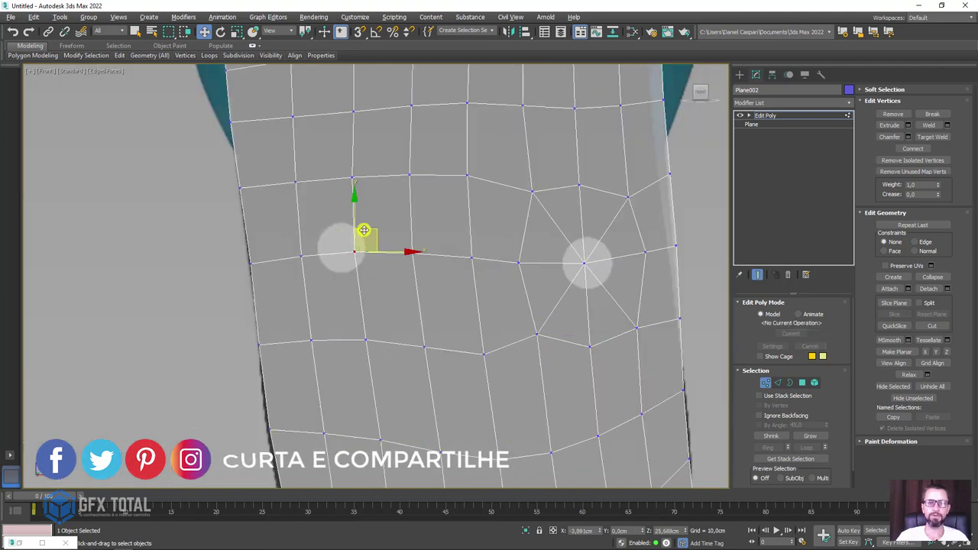
left_click_drag(364, 230, 350, 227)
left_click(353, 178)
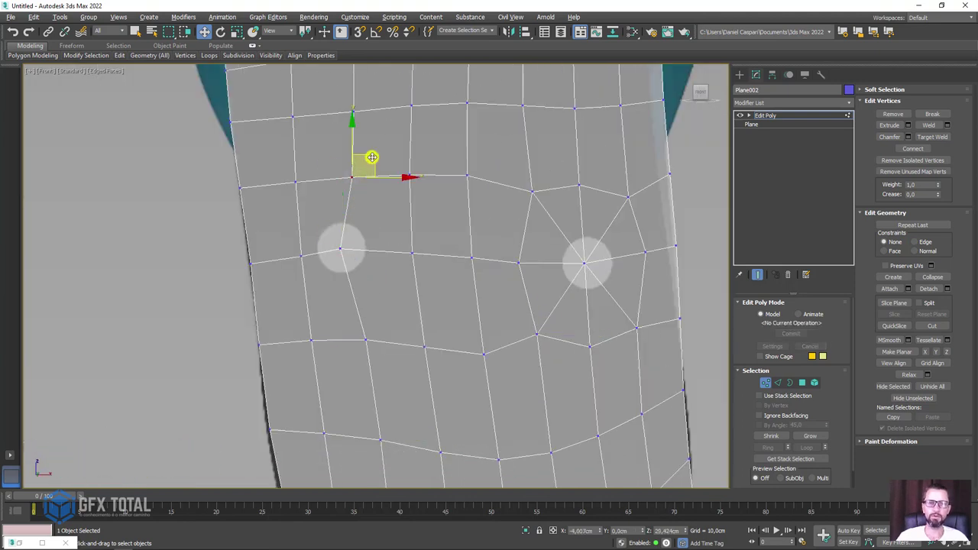
left_click_drag(371, 157, 360, 159)
left_click(301, 255)
left_click_drag(332, 255, 291, 257)
left_click(412, 253)
left_click(421, 364)
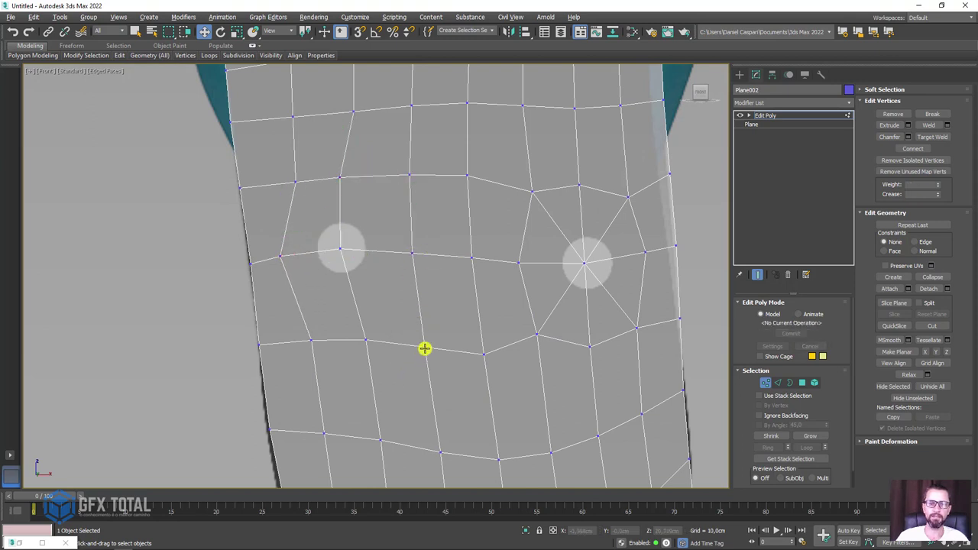
mouse_move(425, 348)
left_mouse_down()
mouse_move(397, 328)
mouse_move(399, 337)
mouse_move(403, 323)
mouse_move(367, 345)
mouse_move(318, 351)
mouse_move(298, 331)
left_mouse_up()
left_click(311, 341)
left_click(410, 174)
left_click_drag(417, 168, 402, 189)
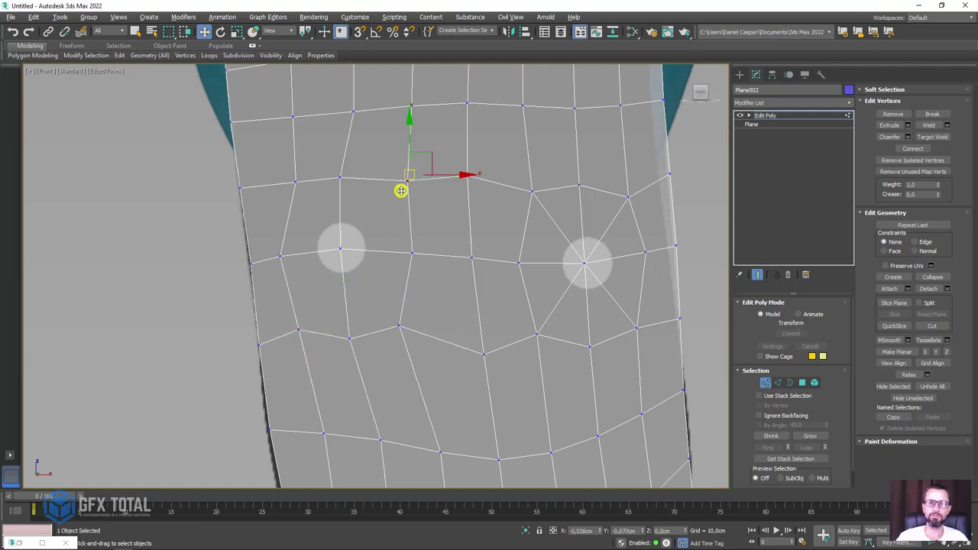
- Select the vertices around the left circle, then select both circles' centre vertices
left_click(294, 182)
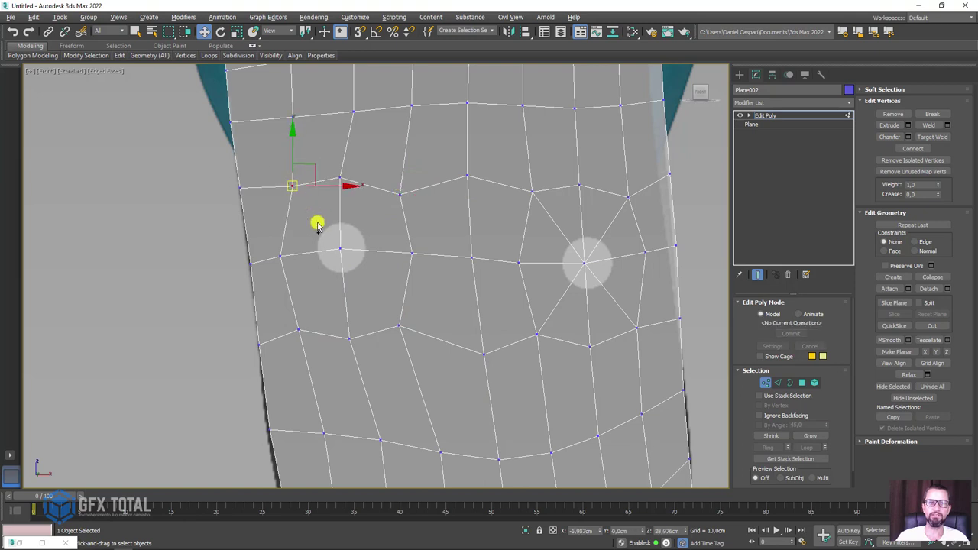
left_click(341, 248, "ctrl")
left_click(399, 326, "ctrl")
left_click(400, 194, "ctrl")
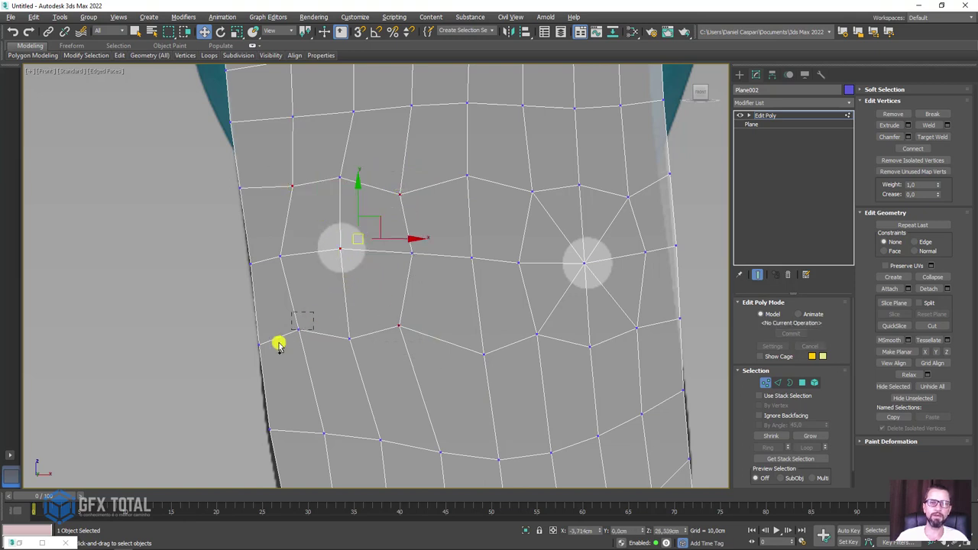
left_click(299, 329, "ctrl")
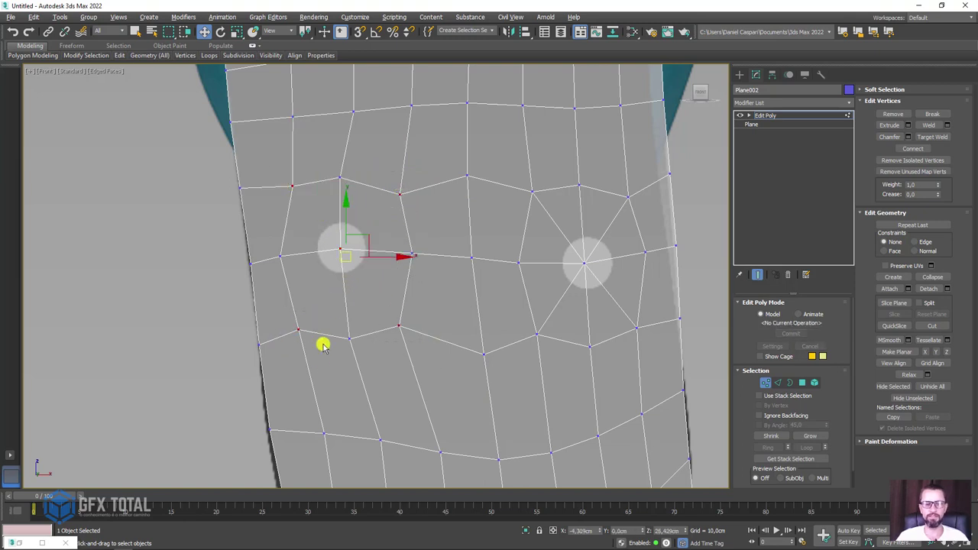
left_click(582, 264, "ctrl")
left_click(583, 264)
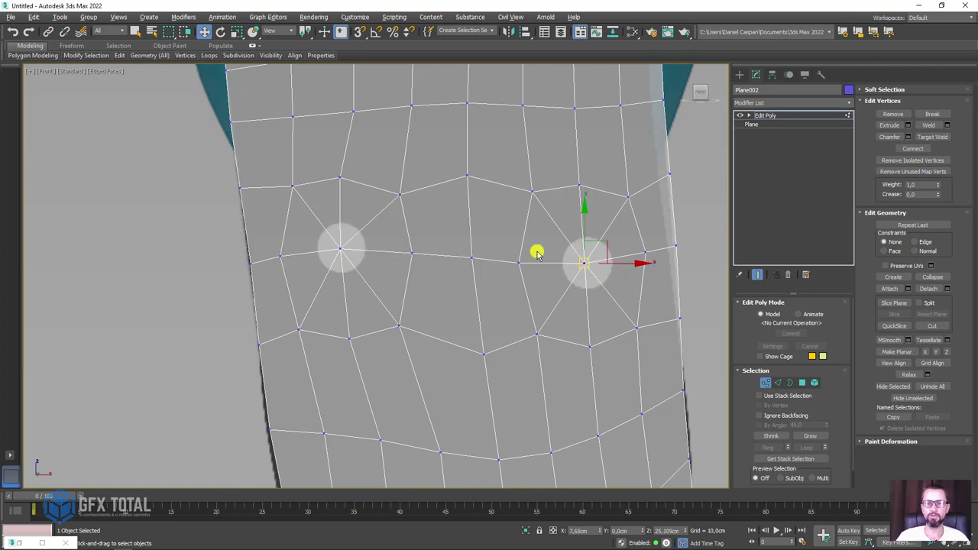
left_click(338, 248, "ctrl")
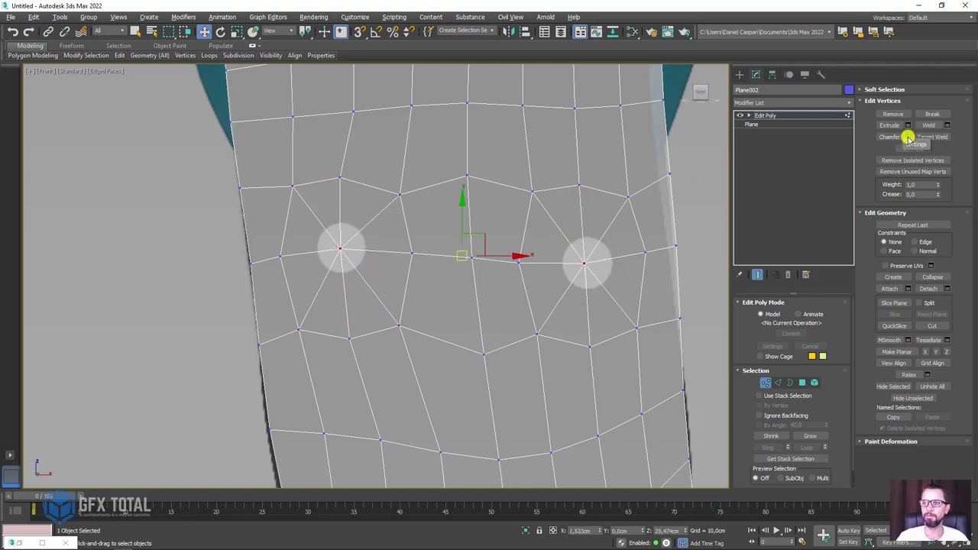
- Chamfer both centre vertices into small octagonal strap holes
left_click(908, 137)
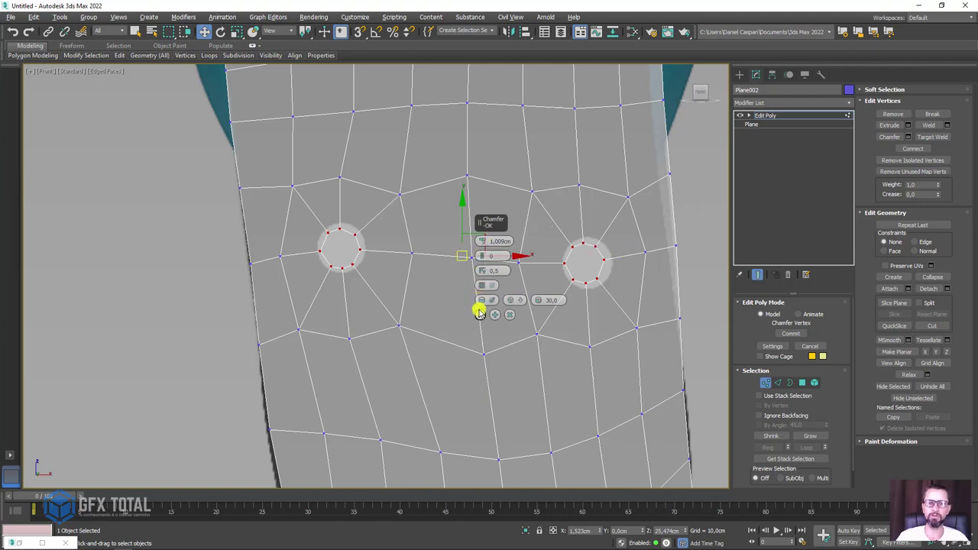
key("4")
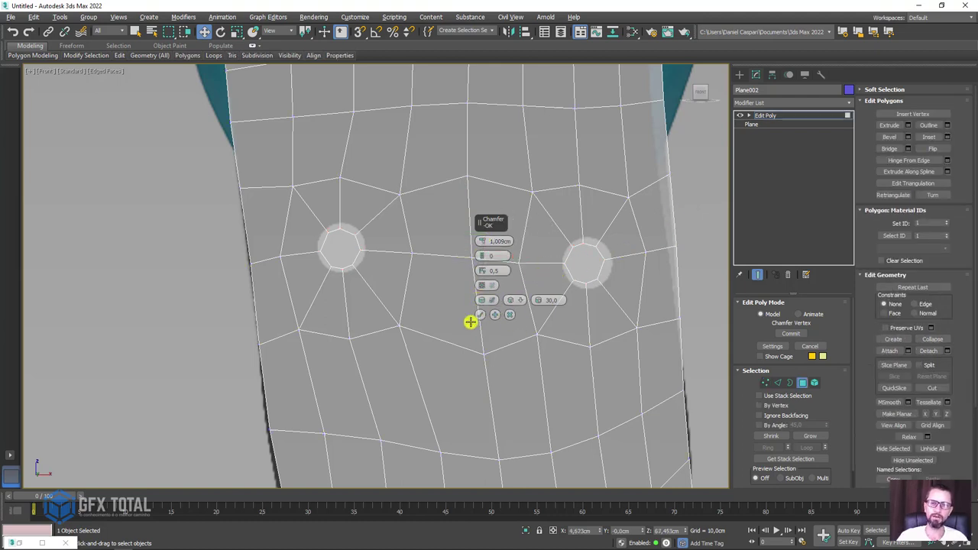
left_click(480, 315)
- Scale both octagon faces up uniformly, then keep only the right octagon selected
left_click(588, 268)
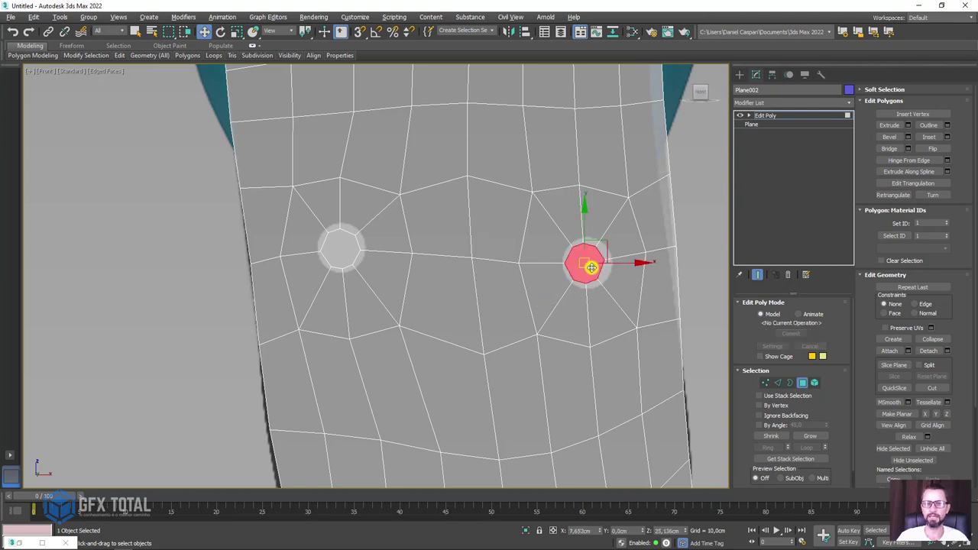
left_click(338, 261, "ctrl")
mouse_move(188, 56)
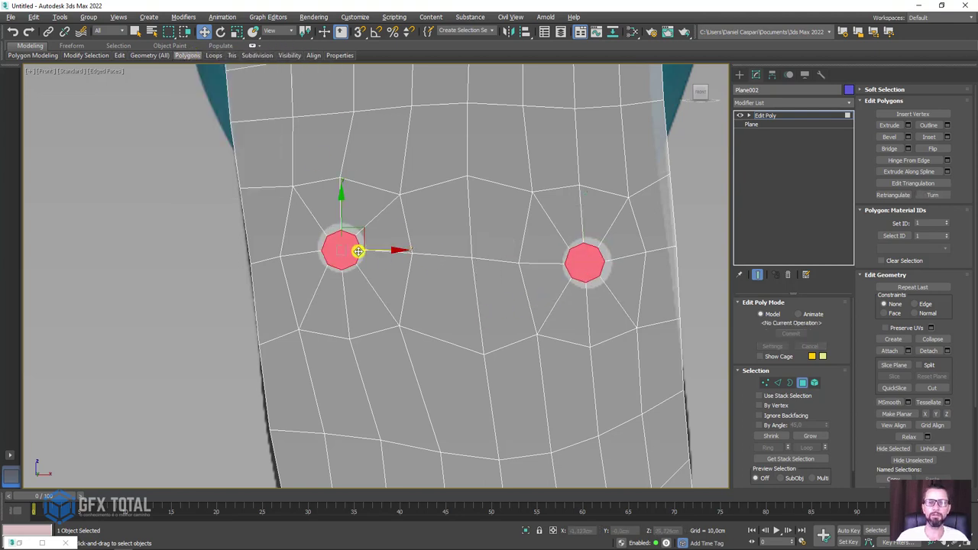
scroll(330, 246, "up", 3)
key("r")
scroll(371, 248, "down", 3)
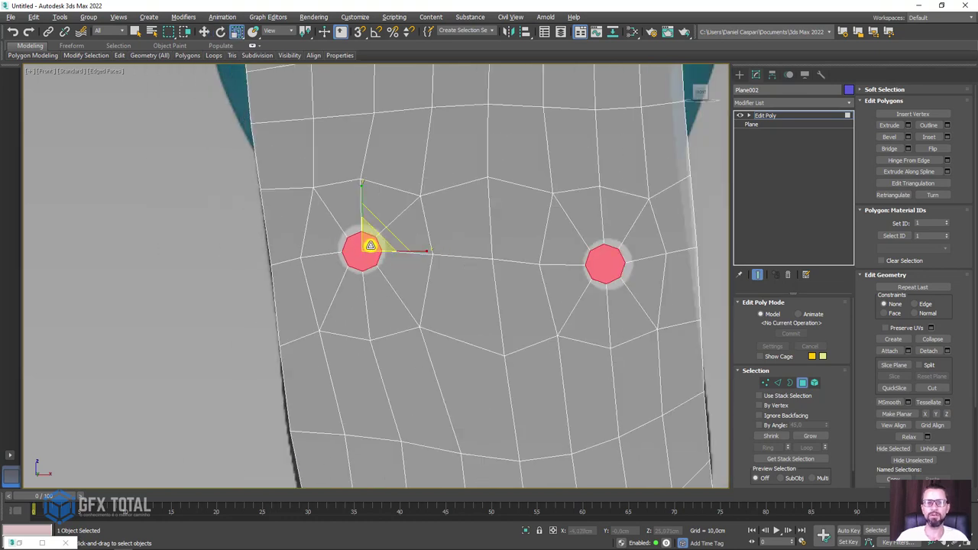
left_click_drag(370, 246, 376, 234)
key("w")
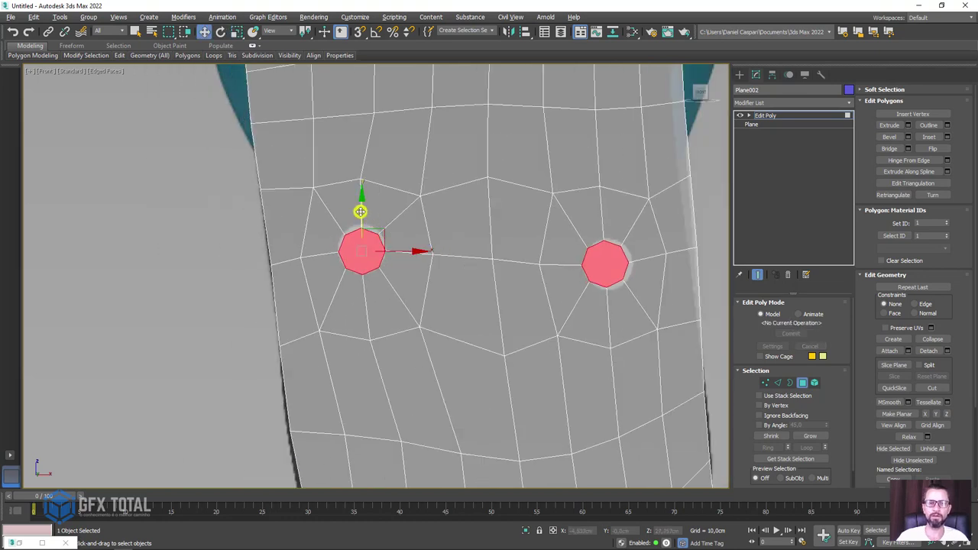
left_click(600, 258)
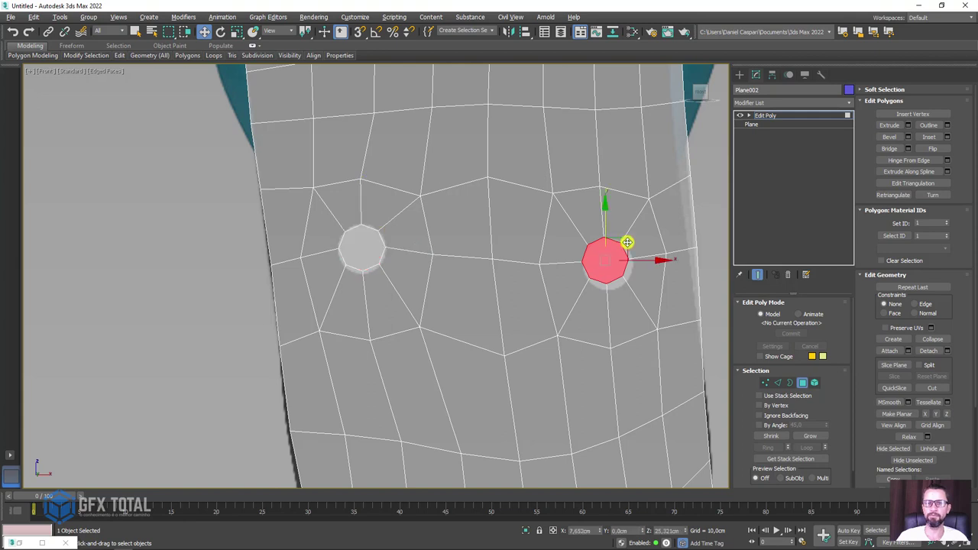
- Inspect the framed sole in Perspective view with Edged Faces turned on
left_click(767, 115)
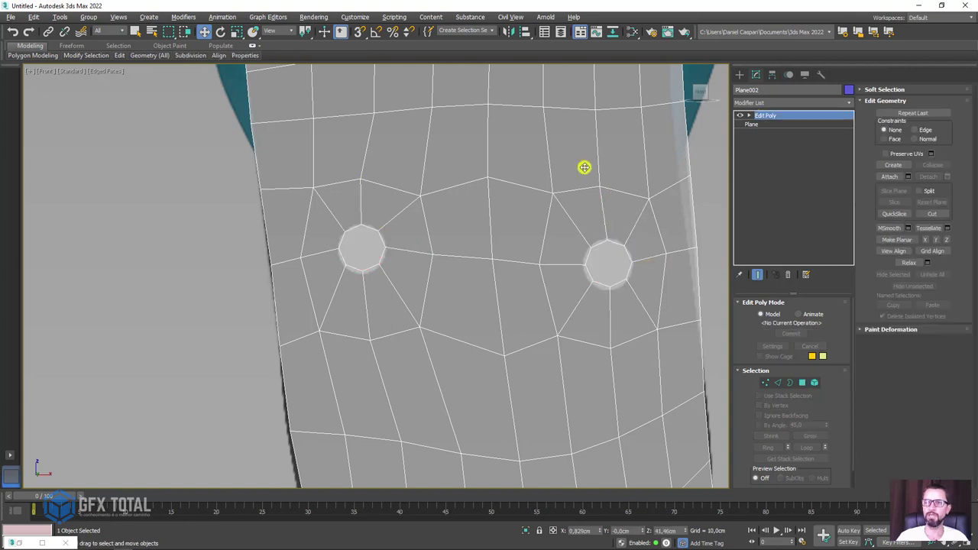
key("p")
scroll(531, 251, "up", 5)
key("alt+x")
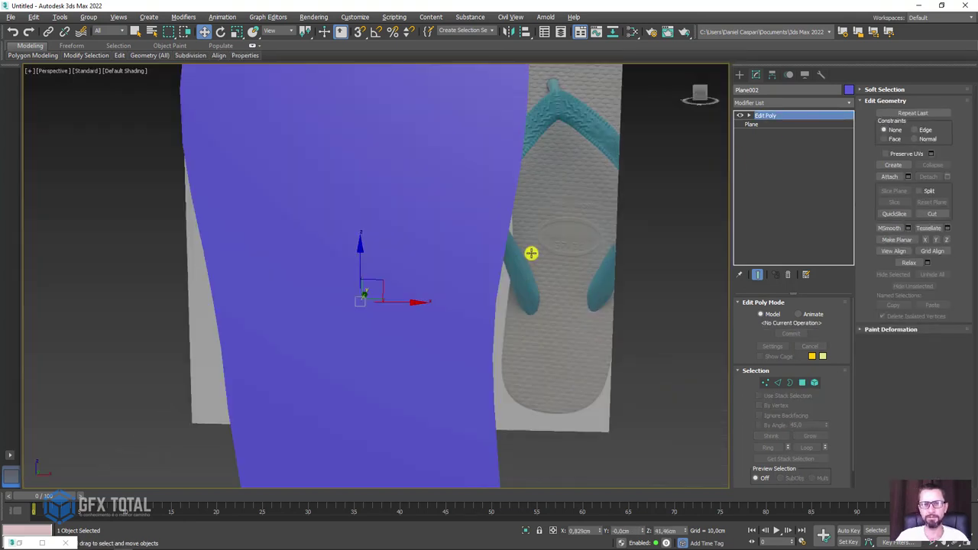
scroll(547, 261, "down", 5)
middle_click_drag(546, 261, 507, 257, "alt")
key("F4")
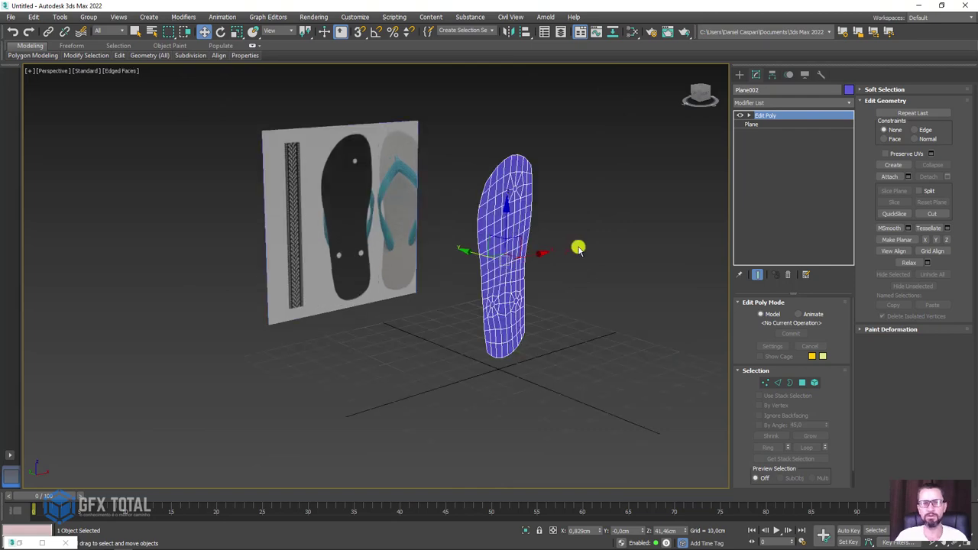
mouse_move(578, 244)
middle_mouse_down("alt")
mouse_move(501, 238)
mouse_move(527, 234)
mouse_move(528, 242)
middle_mouse_up("alt")
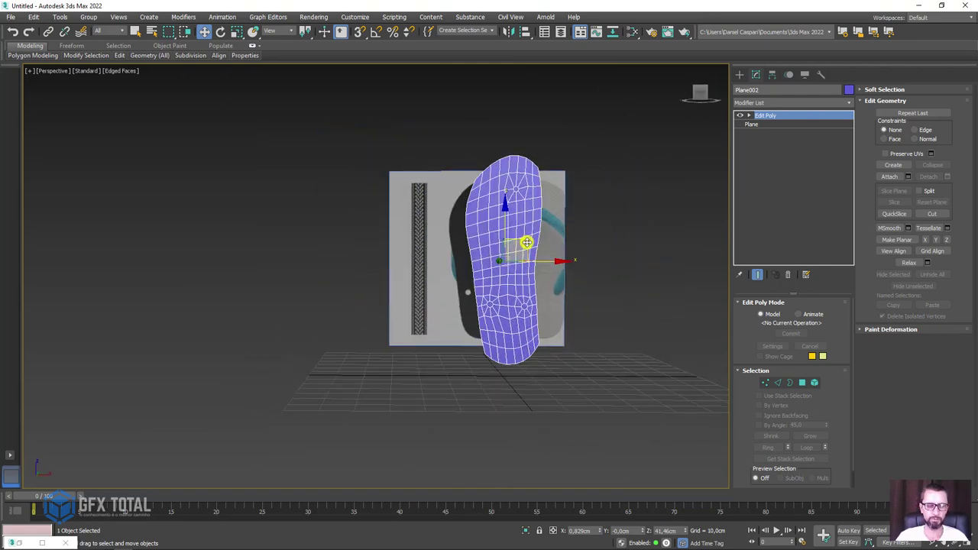
- Return to Front view in Vertex mode and select a vertex on the lower-right edge
key("f")
scroll(566, 194, "down", 3)
left_click(767, 384)
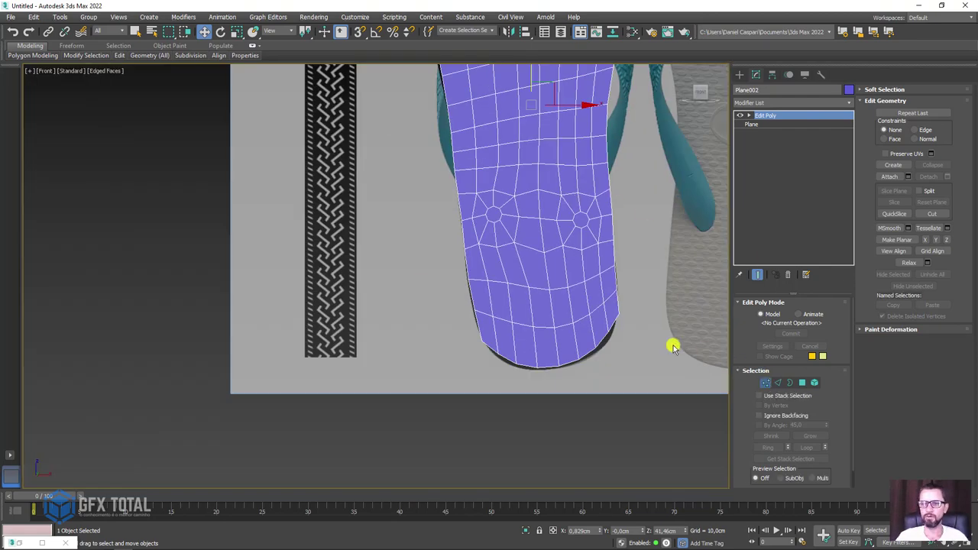
scroll(606, 325, "up", 5)
left_click_drag(553, 261, 544, 343)
- Pull the sole's lower-edge vertices down onto the reference outline
left_click(470, 404)
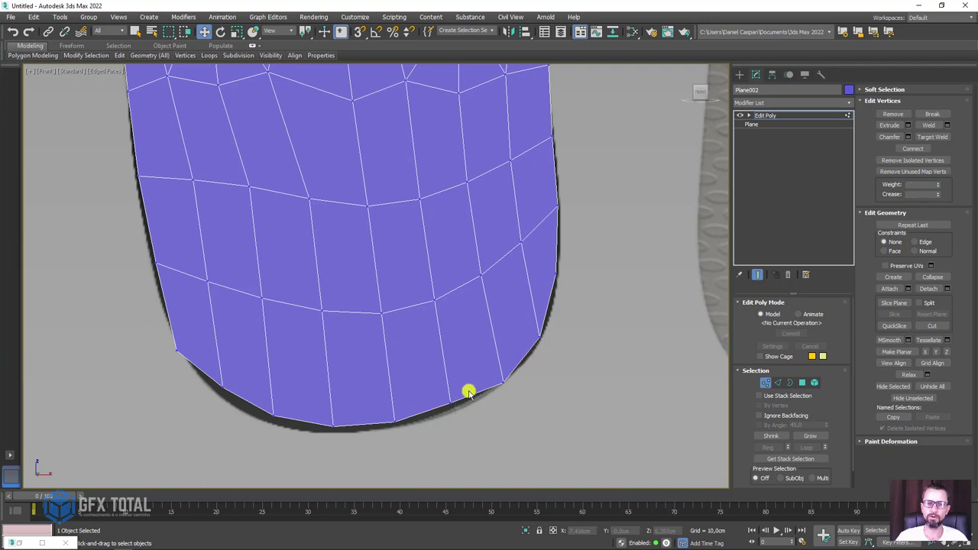
left_click(469, 392)
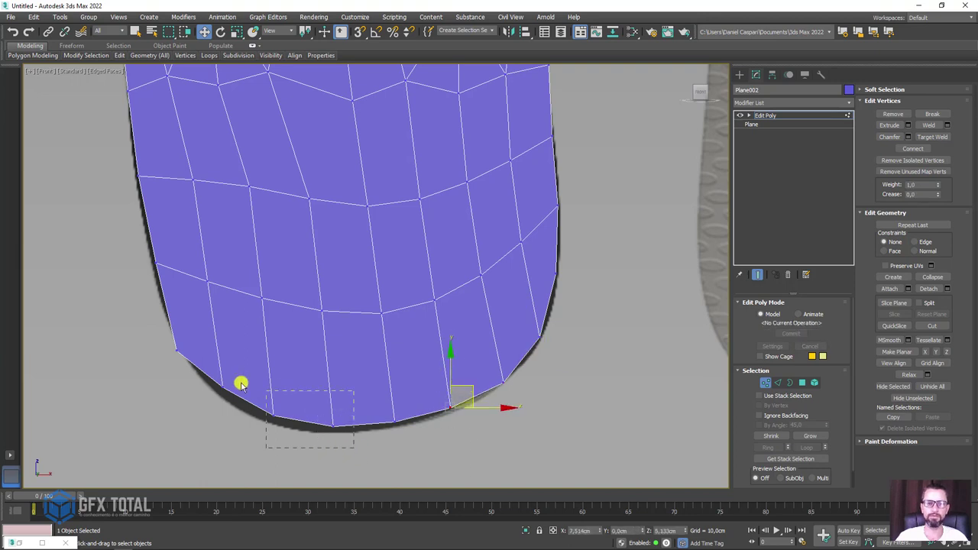
left_click_drag(354, 447, 208, 361)
left_click_drag(283, 386, 286, 399)
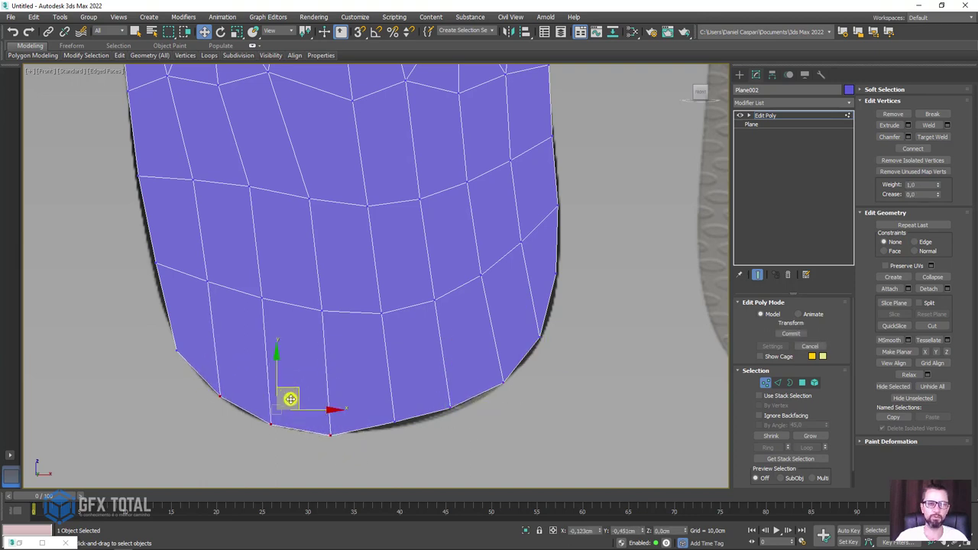
left_click_drag(167, 323, 176, 323)
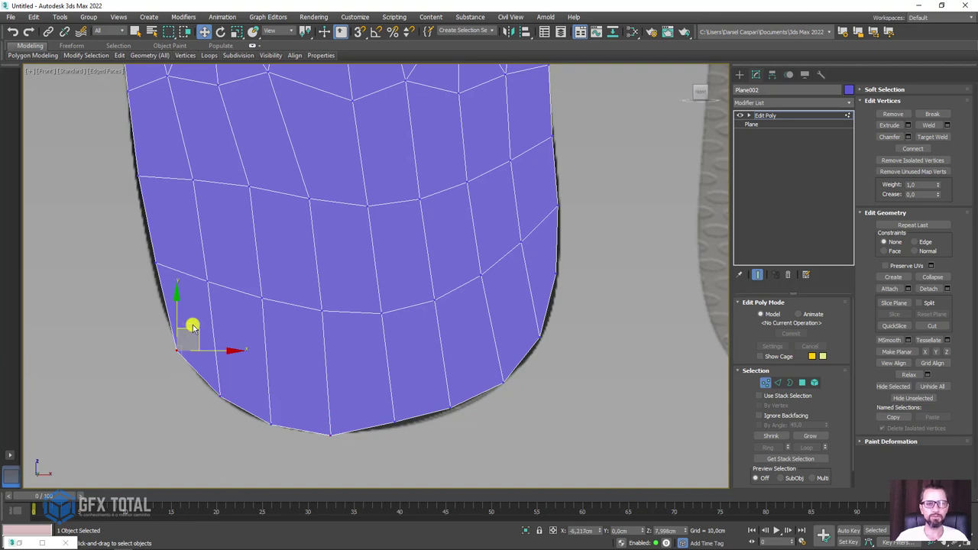
left_click(185, 338)
left_click(168, 351)
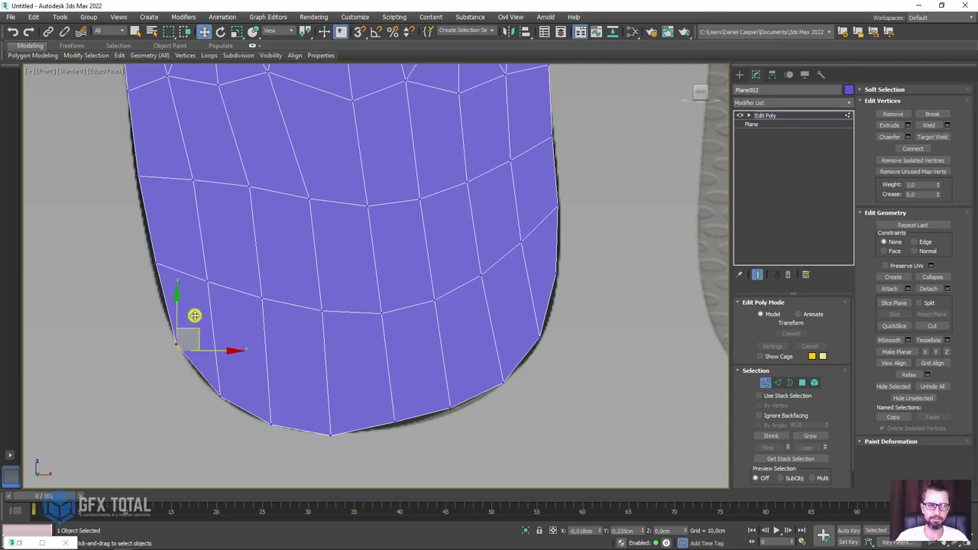
- Move the left-edge vertices outward to sit on the reference sole outline
middle_click_drag(192, 267, 279, 317)
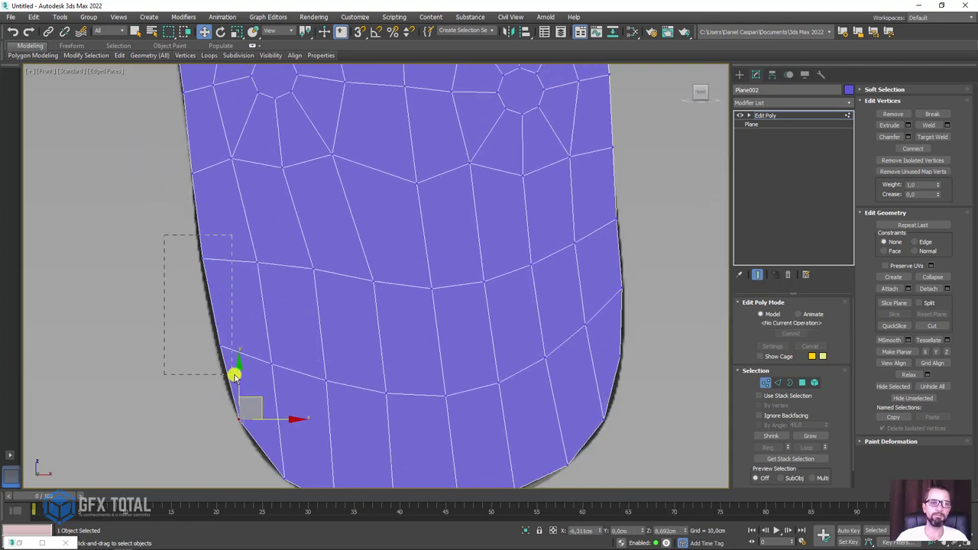
left_click_drag(163, 235, 234, 375)
middle_click_drag(235, 374, 247, 299)
scroll(249, 144, "down", 3)
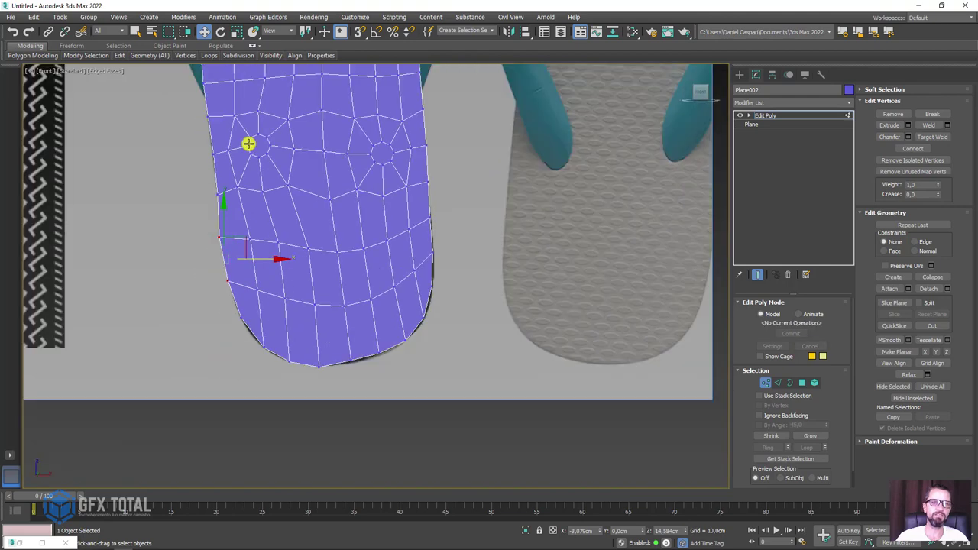
scroll(367, 408, "down", 3)
scroll(343, 399, "up", 3)
scroll(303, 284, "up", 2)
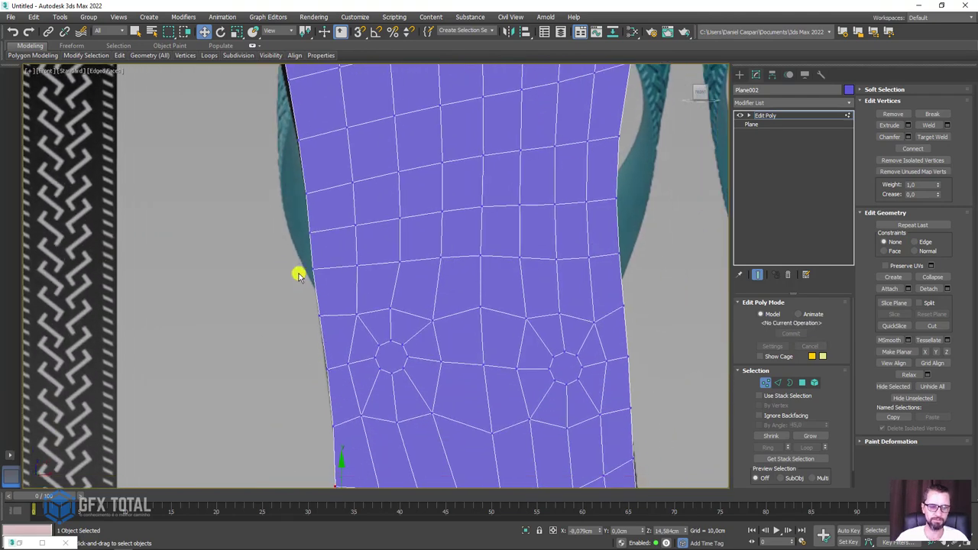
left_click_drag(336, 348, 337, 349)
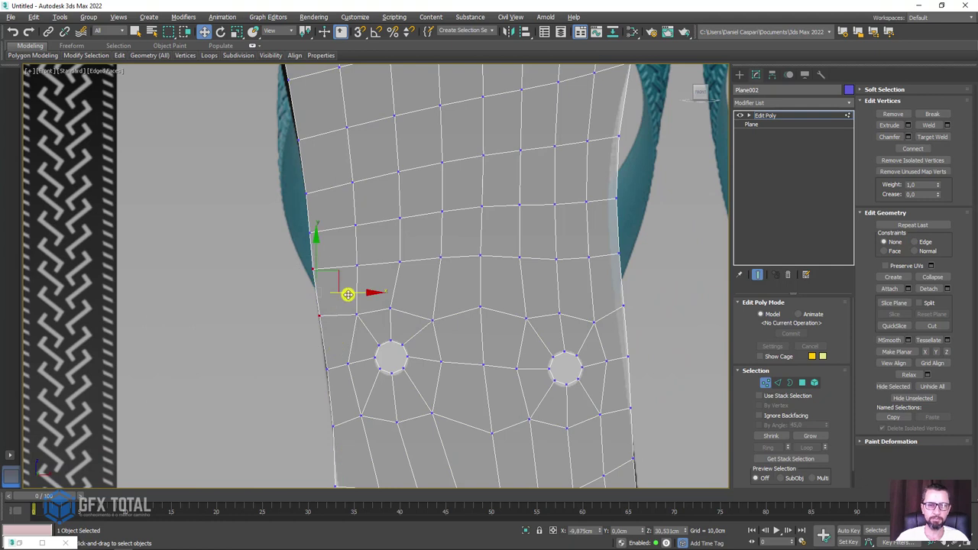
scroll(335, 261, "up", 2)
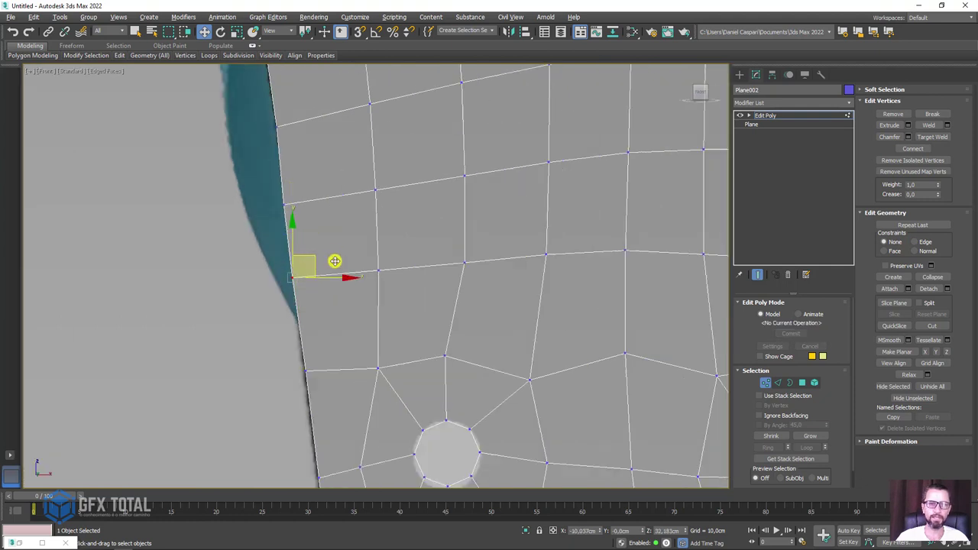
mouse_move(308, 256)
left_mouse_down()
mouse_move(313, 266)
mouse_move(311, 184)
left_mouse_up()
scroll(328, 136, "down", 2)
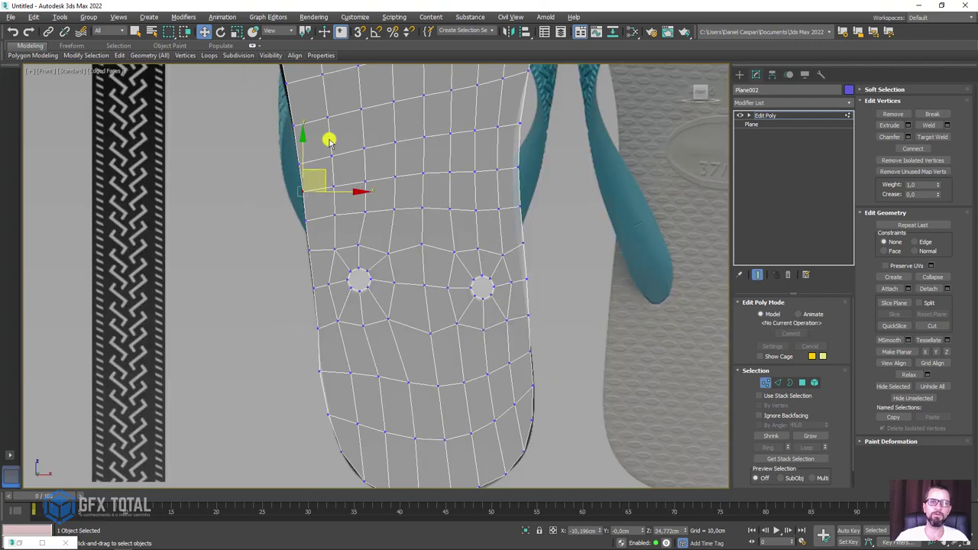
scroll(367, 148, "down", 1)
scroll(367, 149, "down", 1)
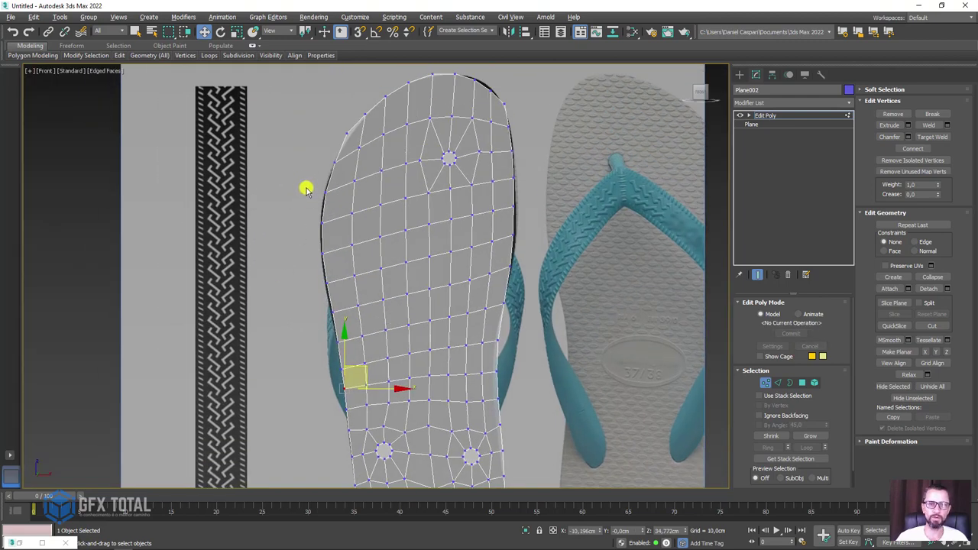
left_click_drag(304, 177, 341, 325)
scroll(343, 306, "up", 2)
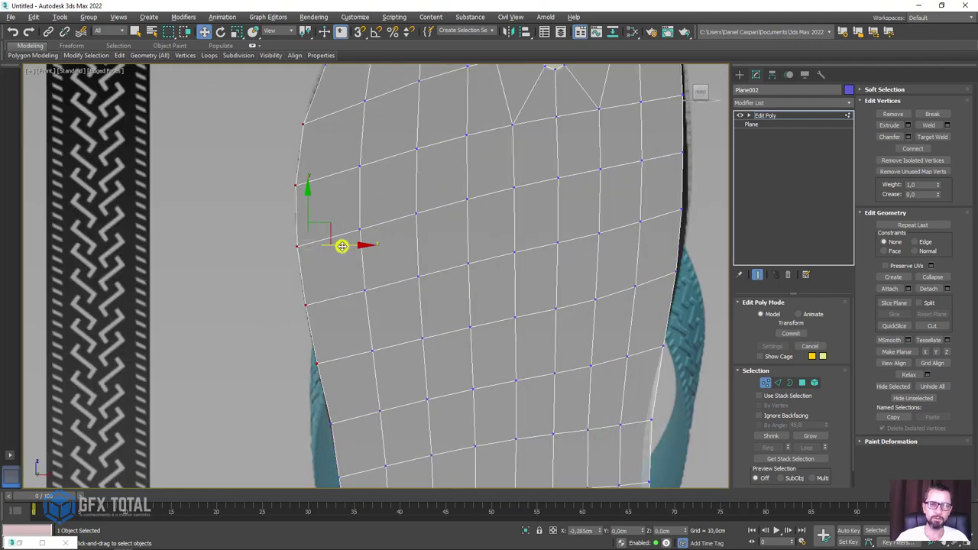
scroll(438, 214, "down", 2)
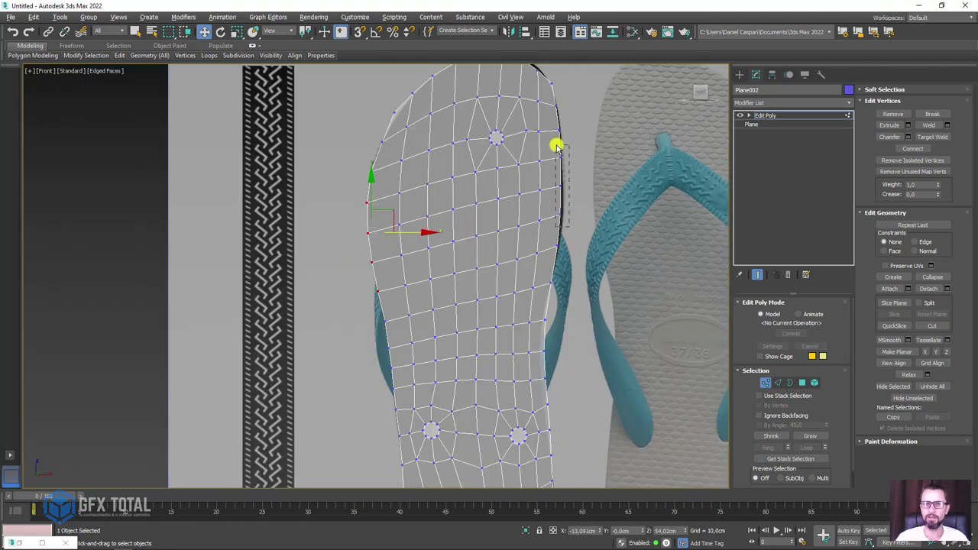
- Move the right-edge vertices onto the reference outline
left_click_drag(555, 136, 556, 139)
scroll(566, 160, "up", 3)
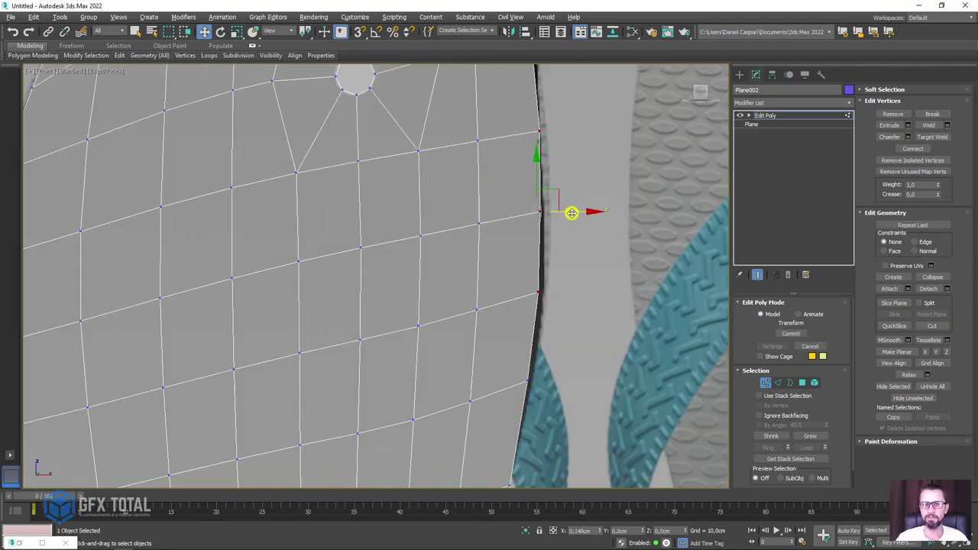
left_click_drag(568, 214, 572, 216)
left_click_drag(563, 268, 504, 337)
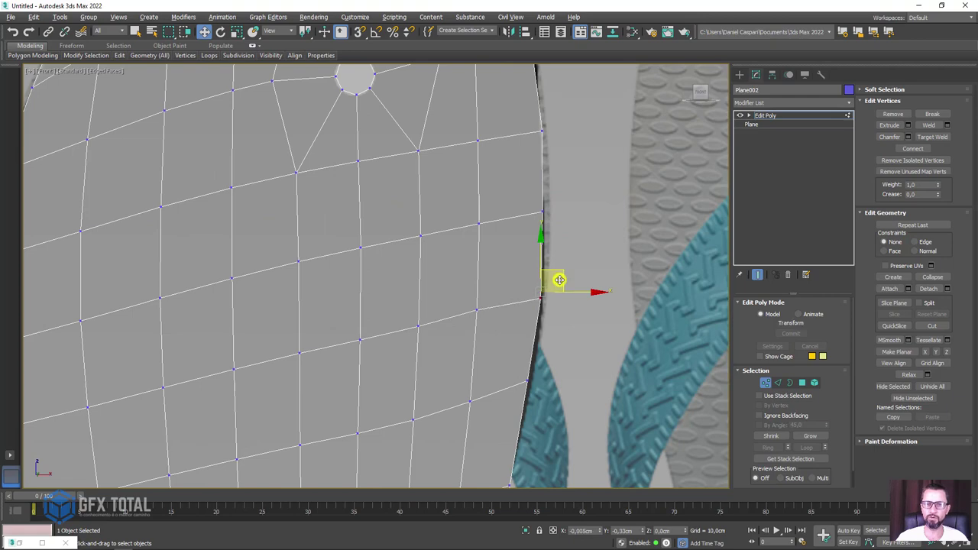
left_click(529, 382)
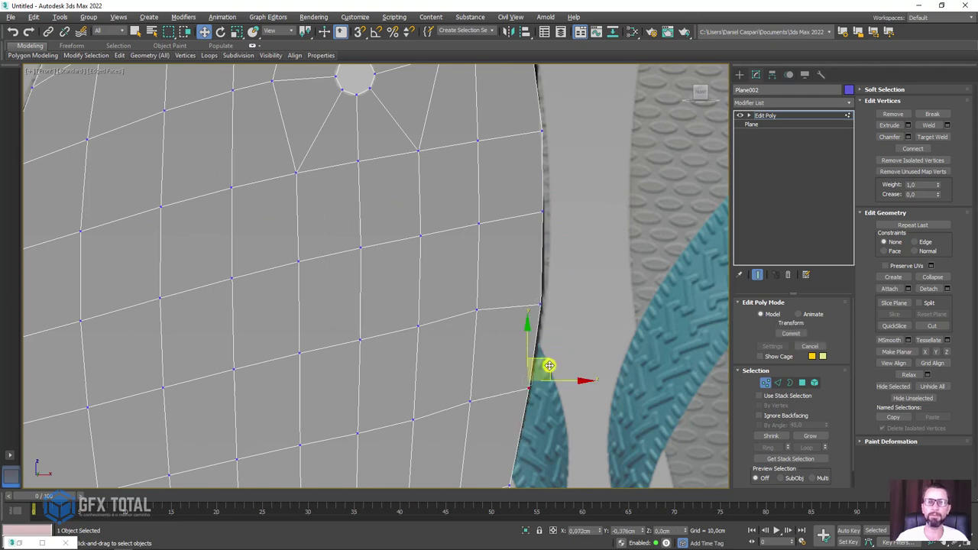
- Shift the toe-curve rim vertices on the right slightly outward onto the outline
scroll(547, 359, "down", 5)
scroll(556, 200, "up", 4)
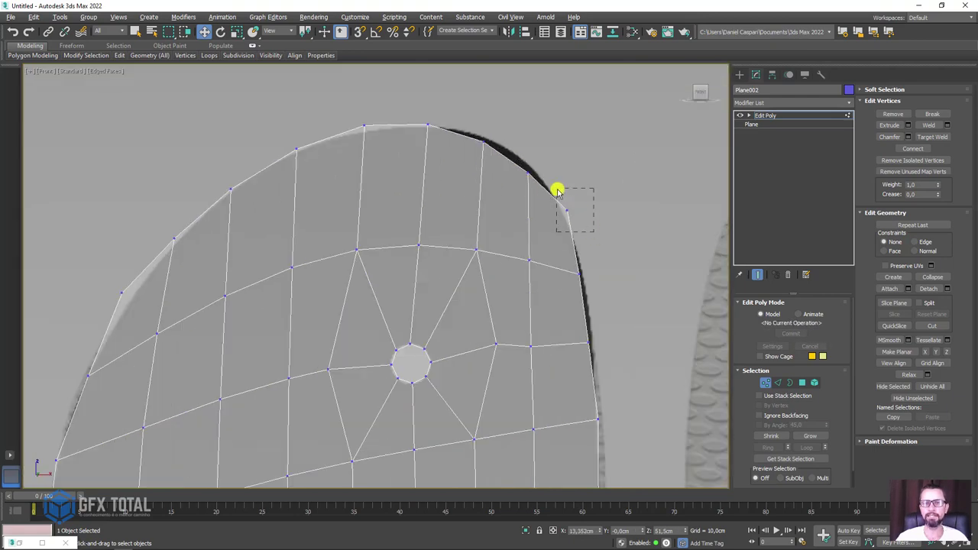
left_click_drag(558, 192, 584, 191)
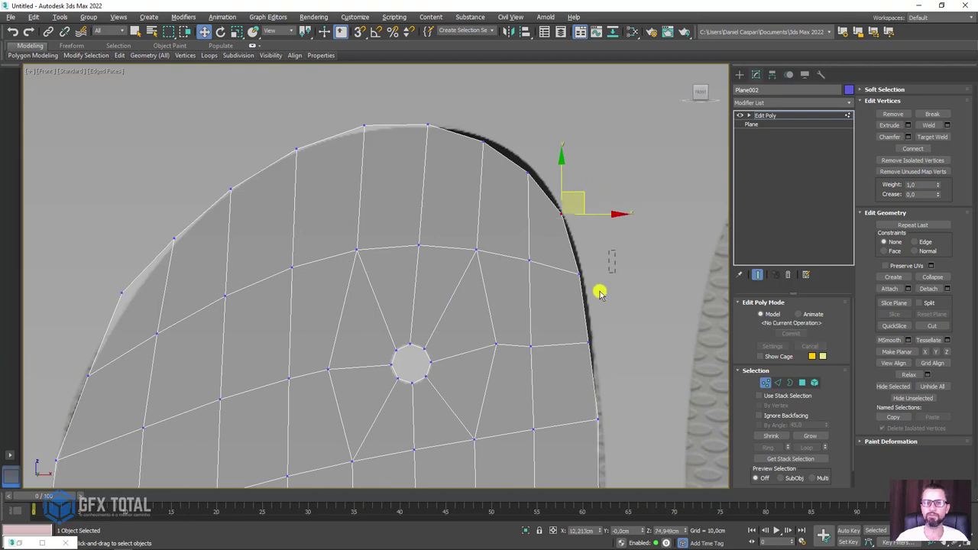
left_click(579, 273)
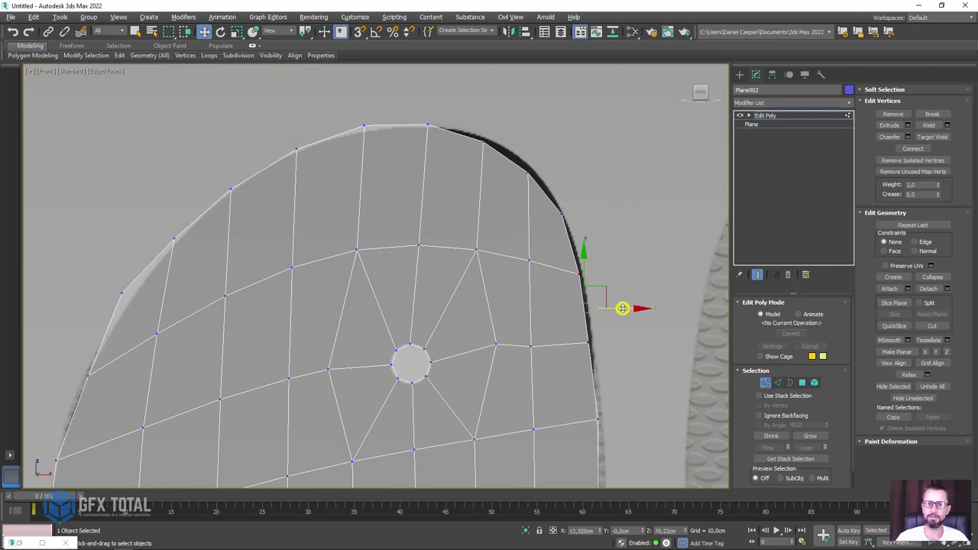
left_click_drag(627, 312, 629, 312)
left_click(568, 220)
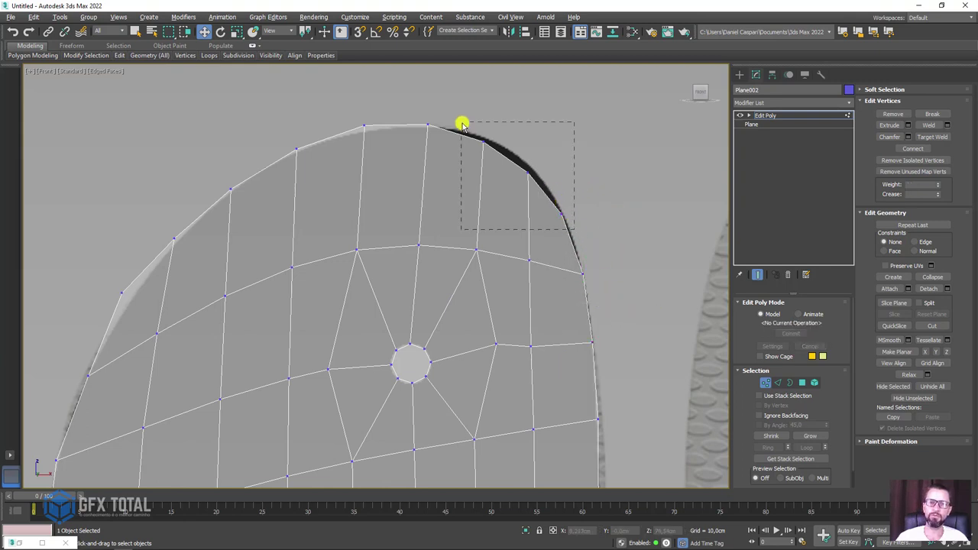
- Fit the two top toe-rim vertices to the reference sole's rounded tip
left_click_drag(462, 124, 524, 131)
left_click_drag(444, 115, 351, 141)
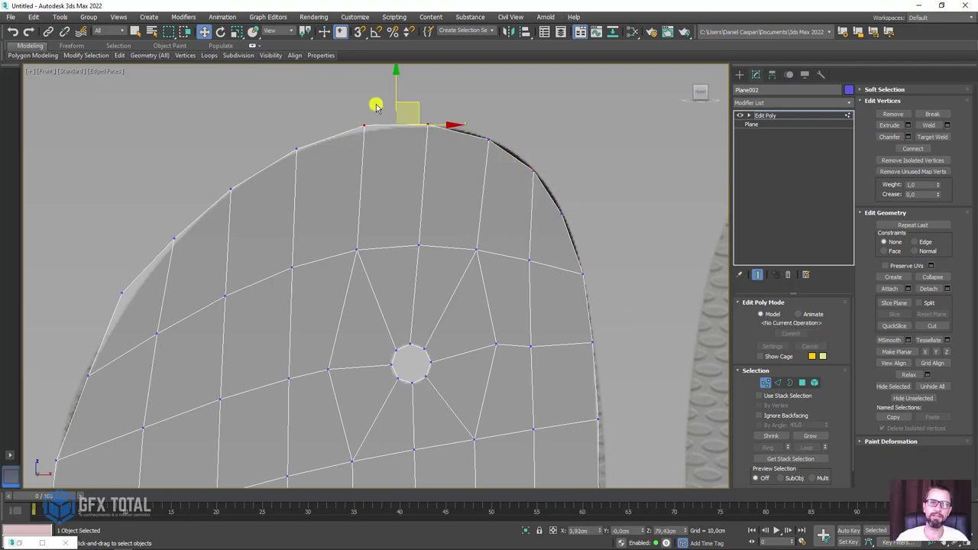
left_click_drag(394, 98, 366, 104)
left_click(364, 127)
left_click(122, 291)
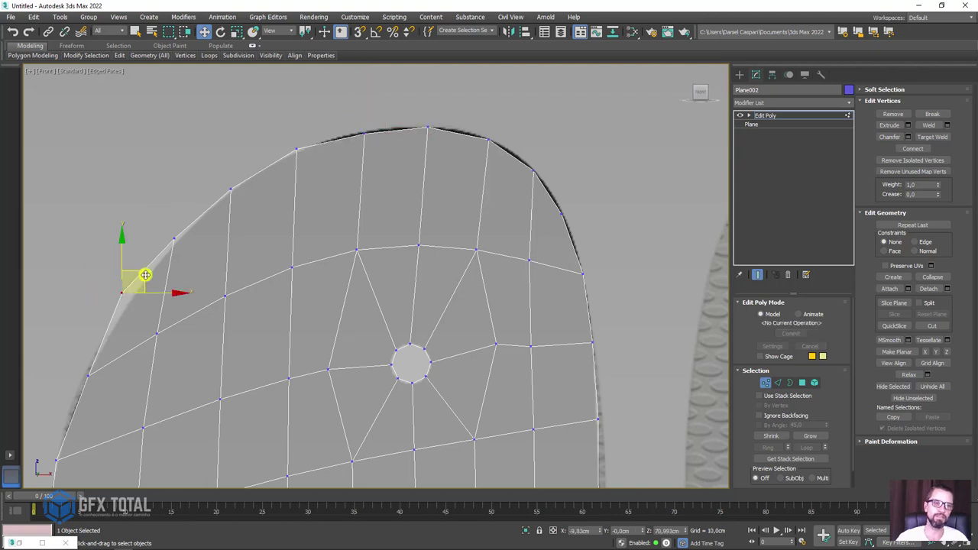
scroll(305, 230, "down", 5)
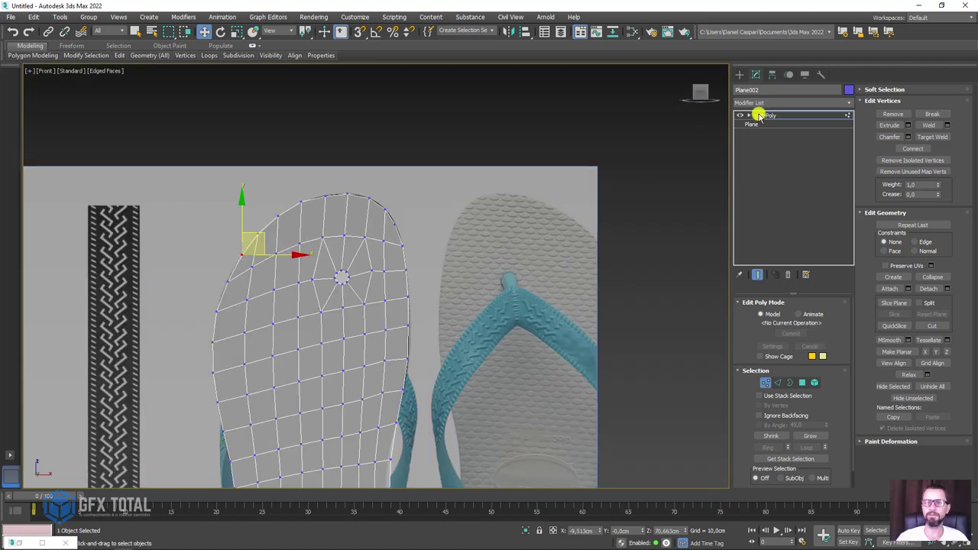
- Switch from vertex to polygon editing and select the octagonal strap-hole polygons
left_click(759, 115)
scroll(459, 360, "down", 2)
mouse_move(393, 324)
middle_mouse_down()
mouse_move(440, 229)
mouse_move(676, 352)
middle_mouse_up()
left_click(802, 382)
scroll(423, 189, "up", 5)
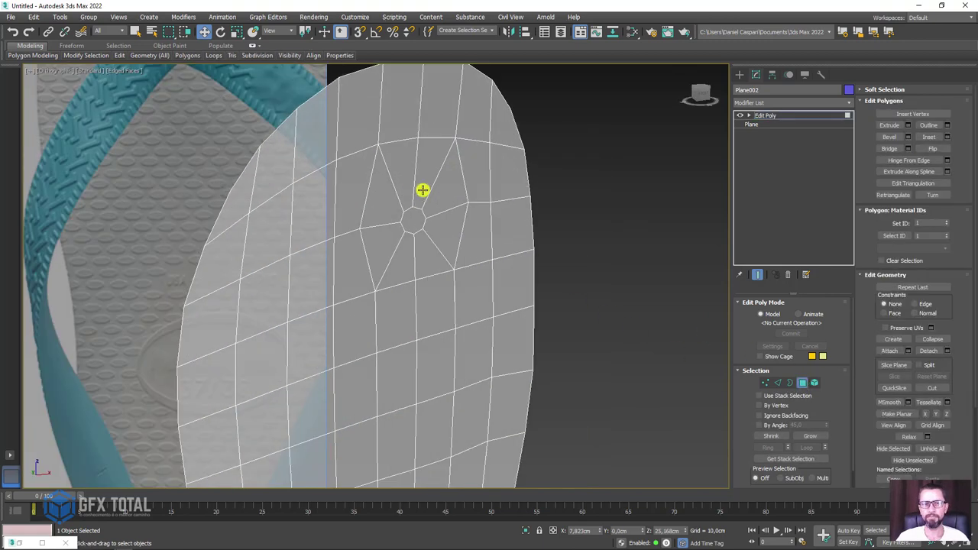
scroll(421, 290, "down", 5)
scroll(421, 251, "up", 2)
scroll(430, 299, "up", 2)
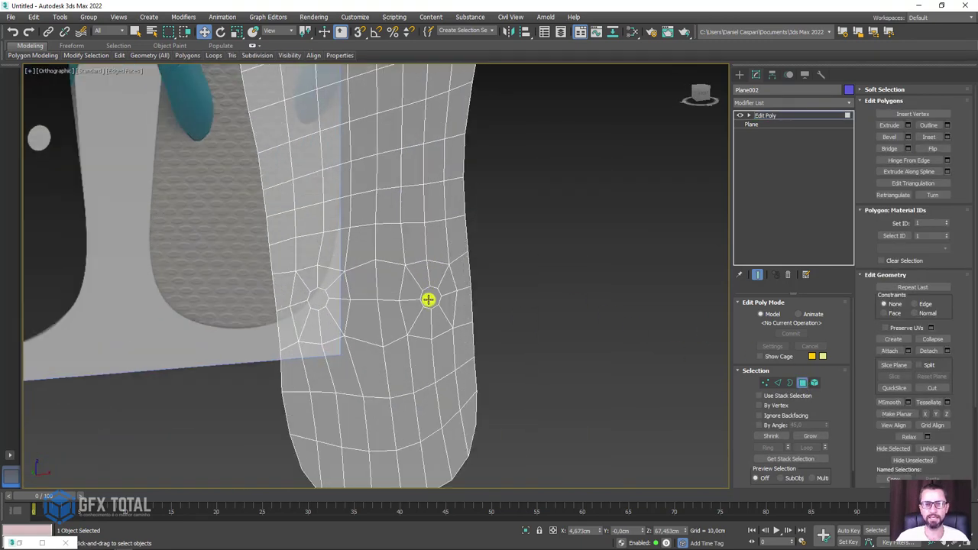
left_click(431, 299)
left_click(317, 298)
scroll(404, 201, "down", 3)
scroll(443, 337, "down", 2)
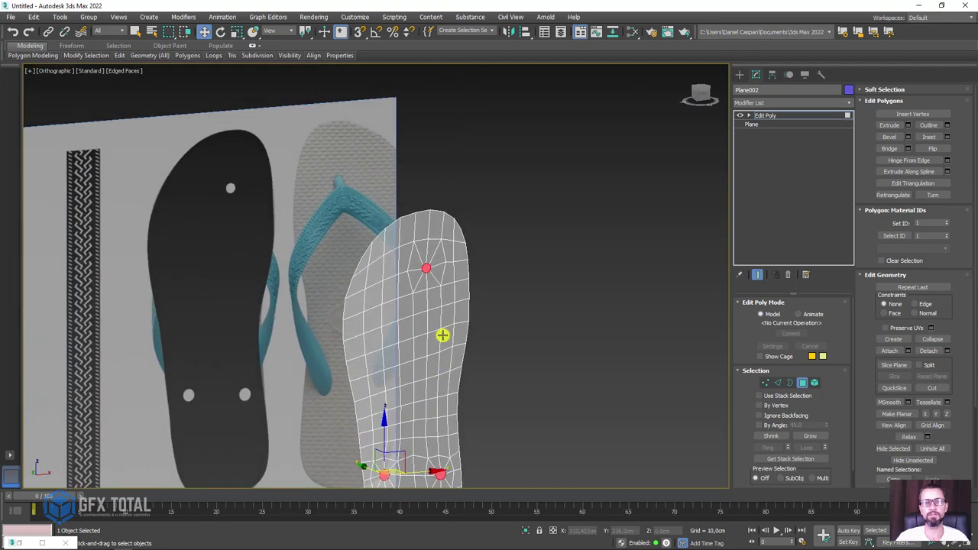
scroll(433, 263, "up", 5)
scroll(393, 252, "up", 4)
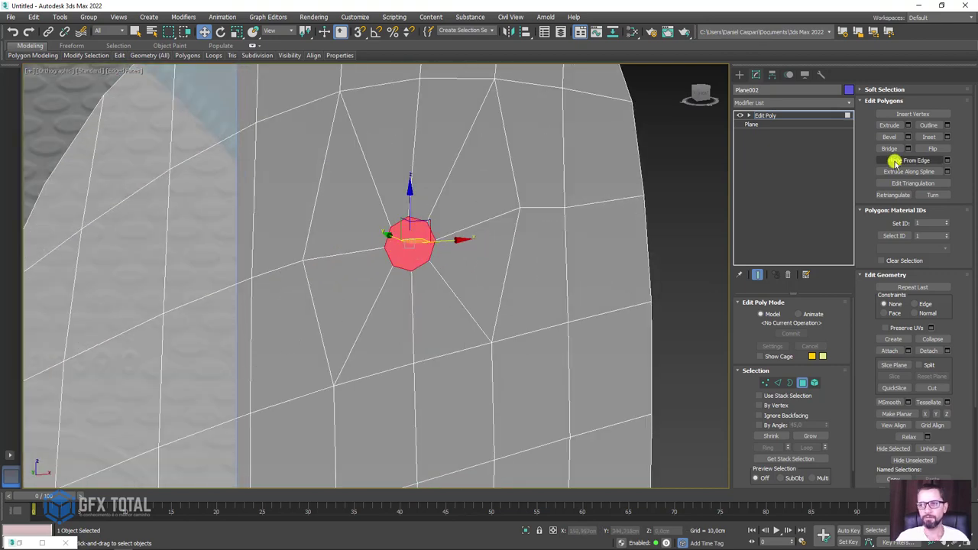
scroll(642, 199, "down", 5)
scroll(527, 233, "down", 1)
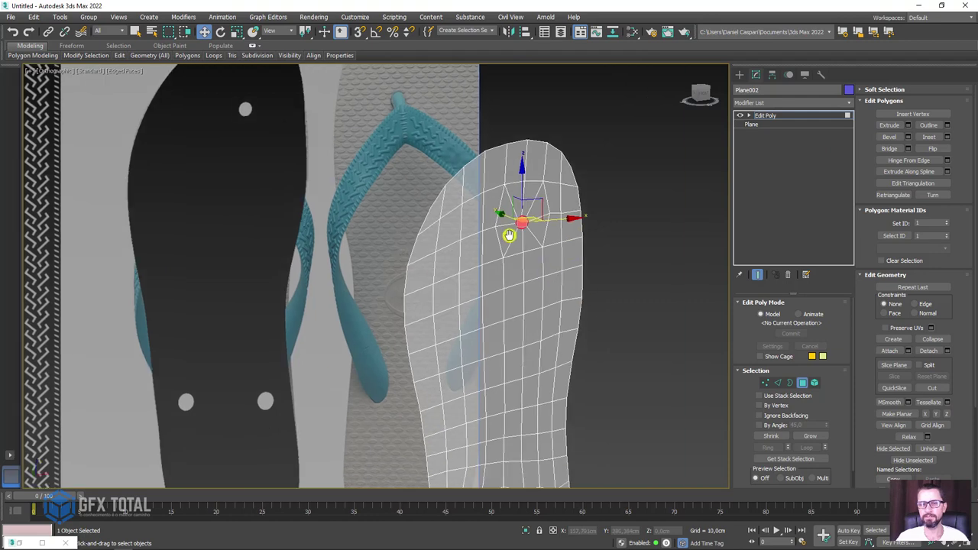
scroll(493, 238, "down", 2)
scroll(542, 199, "up", 2)
scroll(552, 191, "up", 2)
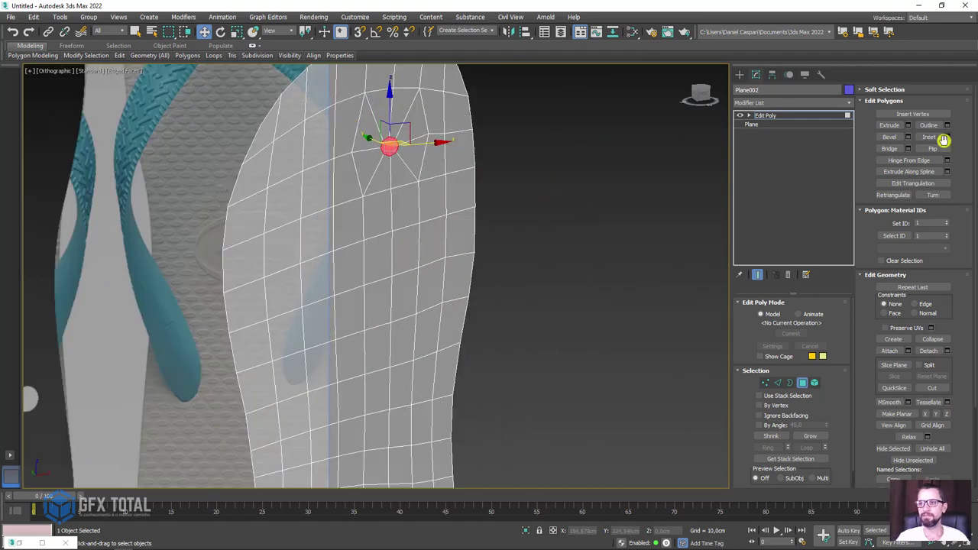
- Inset the selected hole polygons by 0.077cm
left_click(947, 137)
scroll(400, 157, "up", 2)
scroll(457, 295, "up", 2)
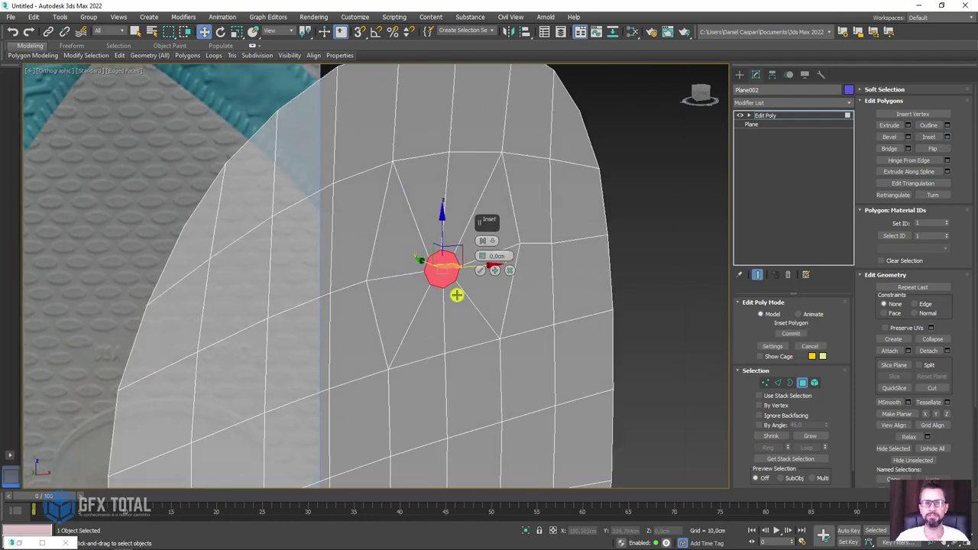
scroll(457, 295, "up", 2)
left_click_drag(482, 256, 484, 248)
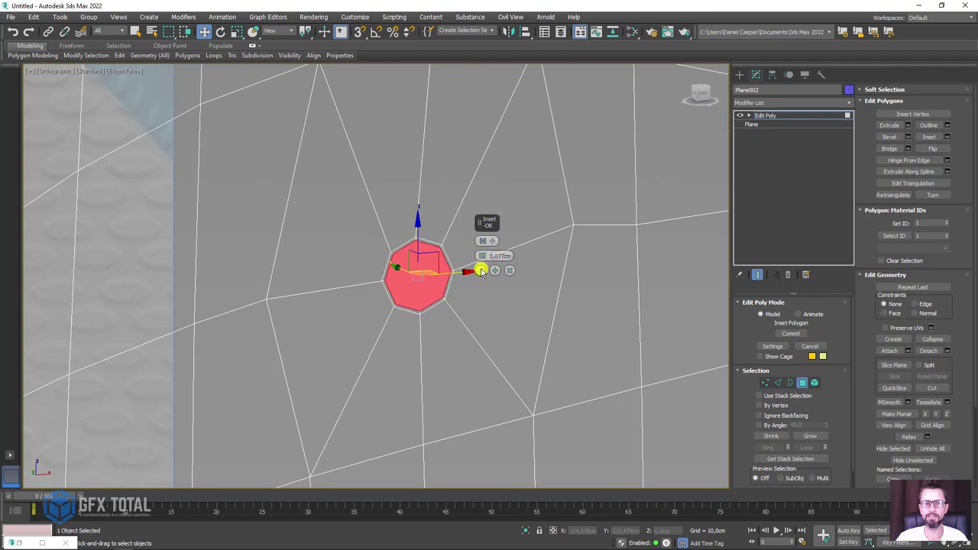
left_click(482, 272)
- Delete the inset hole polygons to leave open strap holes
scroll(512, 391, "down", 4)
scroll(478, 443, "up", 2)
scroll(444, 305, "up", 2)
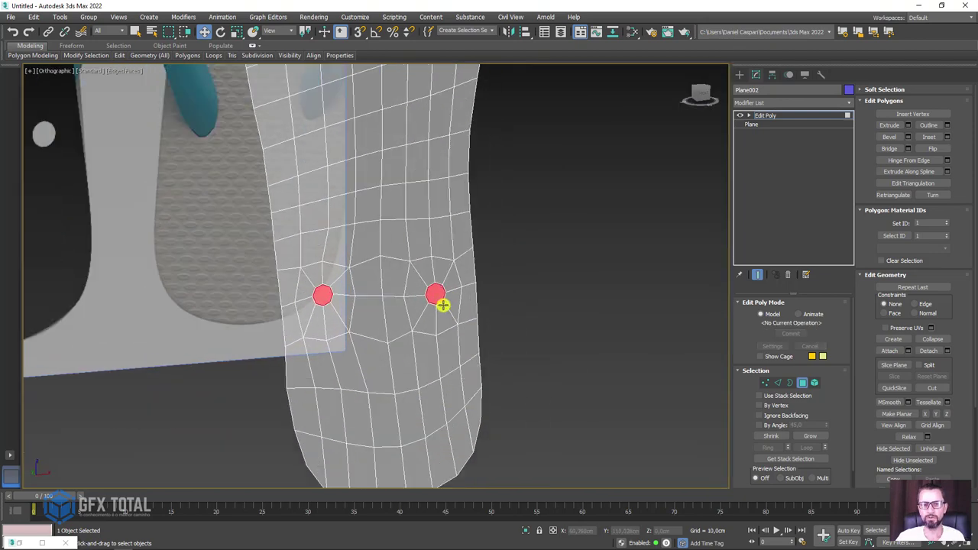
scroll(443, 305, "up", 4)
scroll(440, 287, "up", 2)
key("Delete")
- Turn the view to face the sole front-on and select all its polygons
scroll(435, 264, "down", 2)
scroll(436, 264, "down", 6)
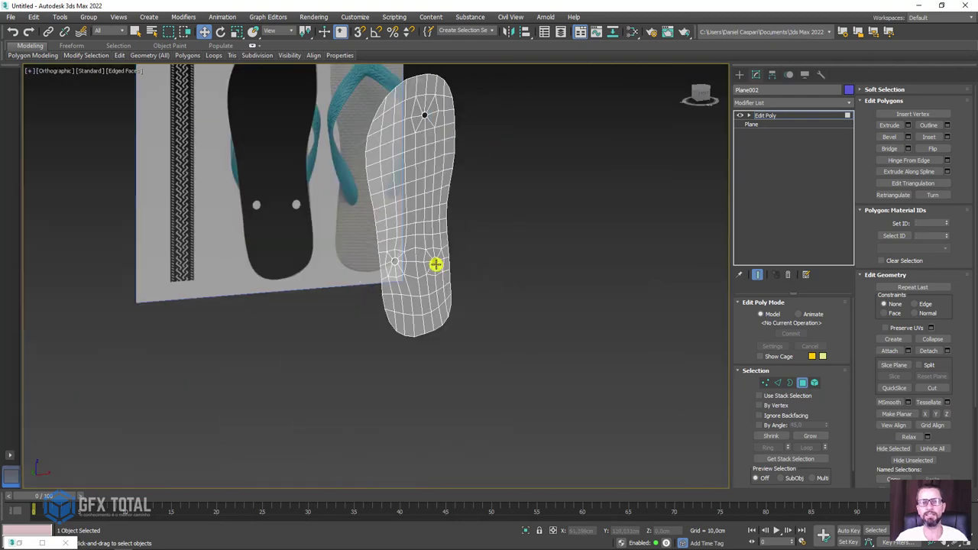
mouse_move(435, 264)
middle_mouse_down("alt")
mouse_move(409, 270)
mouse_move(454, 252)
mouse_move(383, 241)
mouse_move(369, 148)
middle_mouse_up("alt")
key("ctrl+a")
scroll(369, 149, "up", 2)
scroll(375, 157, "down", 2)
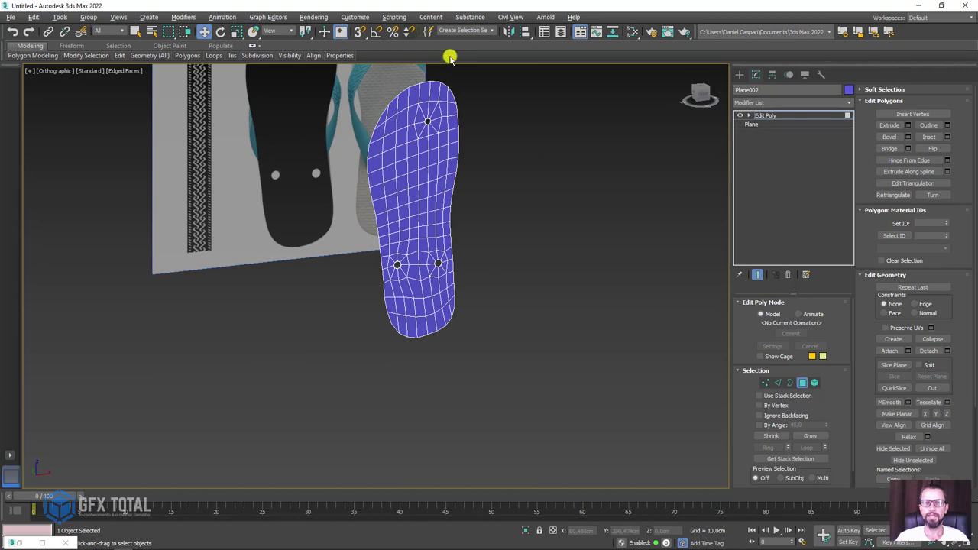
- Select the sole's entire outer border and pull it out into side walls
left_click(791, 382)
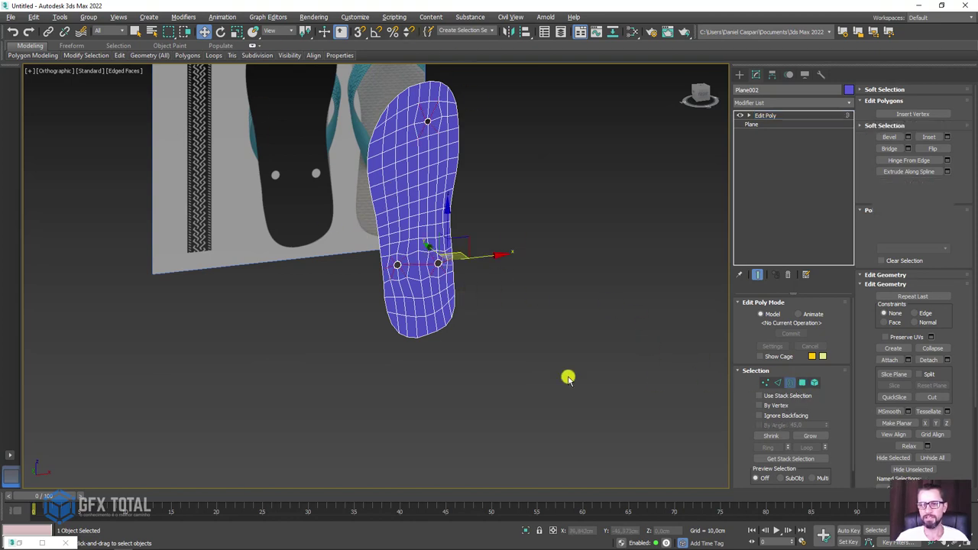
key("ctrl+a")
mouse_move(443, 188)
middle_mouse_down("alt")
mouse_move(374, 207)
mouse_move(395, 214)
middle_mouse_up("alt")
mouse_move(400, 207)
left_mouse_down("shift")
mouse_move(367, 205)
mouse_move(377, 213)
left_mouse_up("shift")
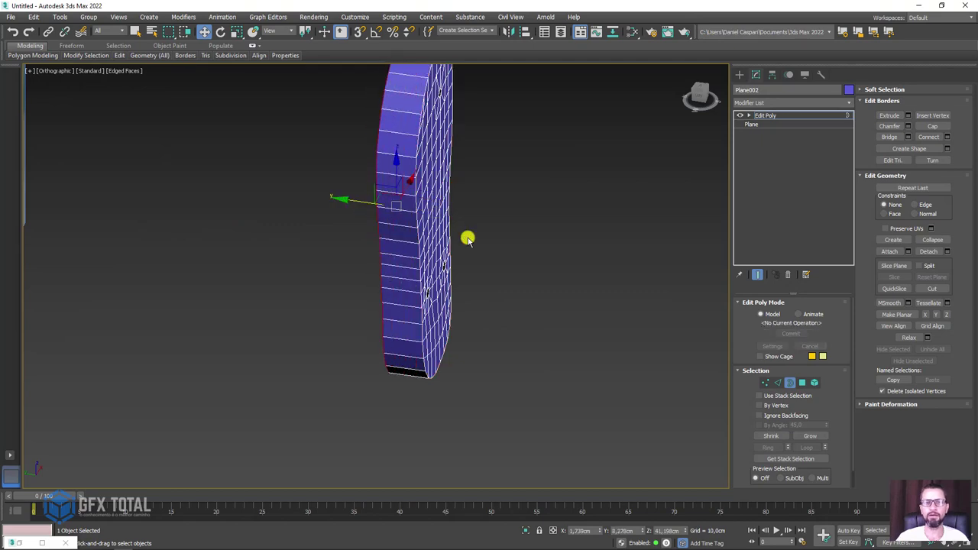
mouse_move(467, 239)
middle_mouse_down("alt")
mouse_move(441, 316)
mouse_move(350, 203)
mouse_move(674, 355)
middle_mouse_up("alt")
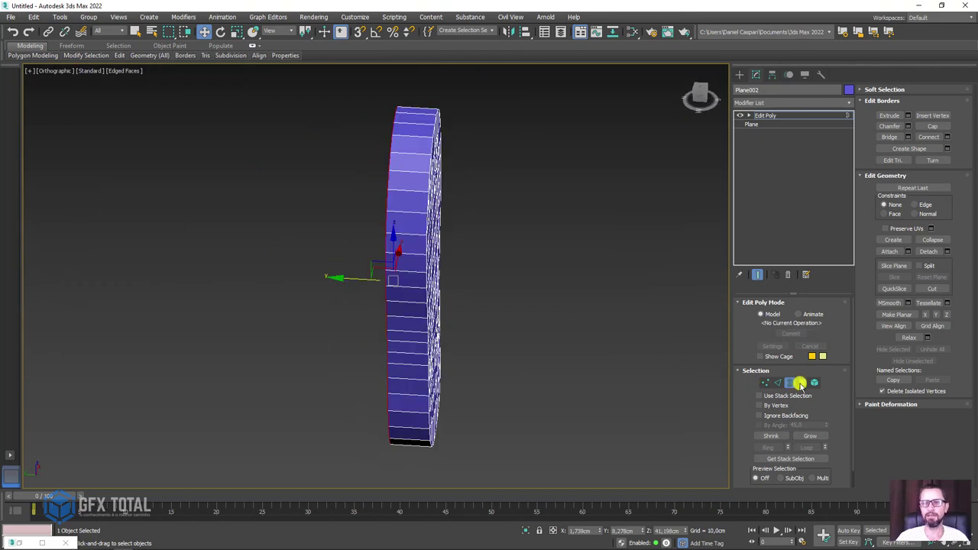
- Select the polygons of the sole's side strip in Polygon mode
left_click(799, 384)
middle_click_drag(535, 321, 498, 261, "alt")
left_click_drag(466, 453, 466, 452)
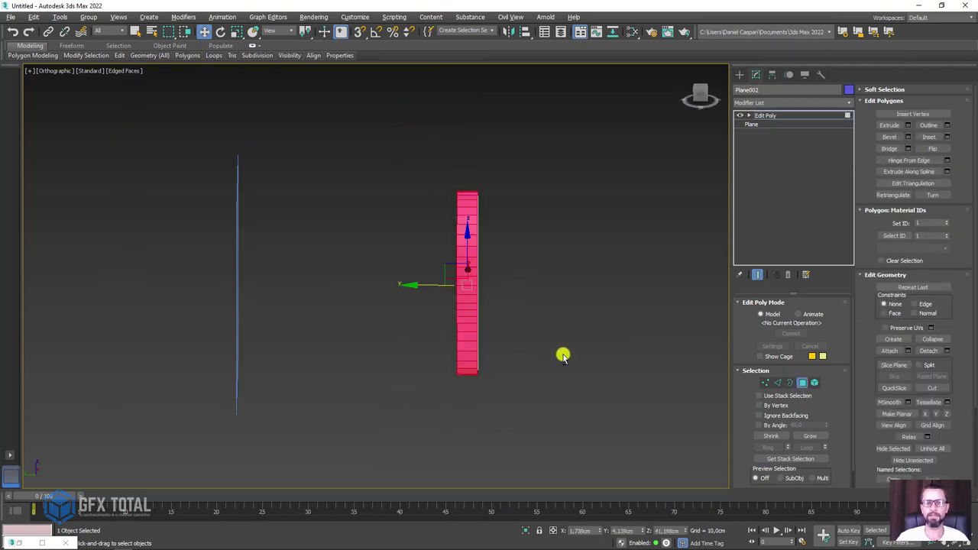
middle_click_drag(564, 354, 435, 183, "alt")
scroll(459, 221, "up", 3)
scroll(558, 238, "up", 3)
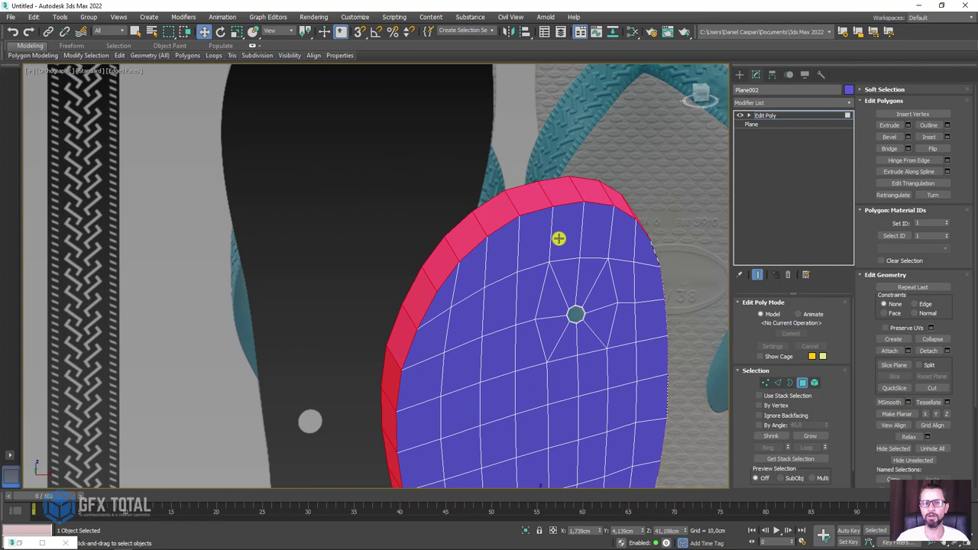
- Extrude the side polygons along Local Normals, resetting the height back near zero
left_click(908, 125)
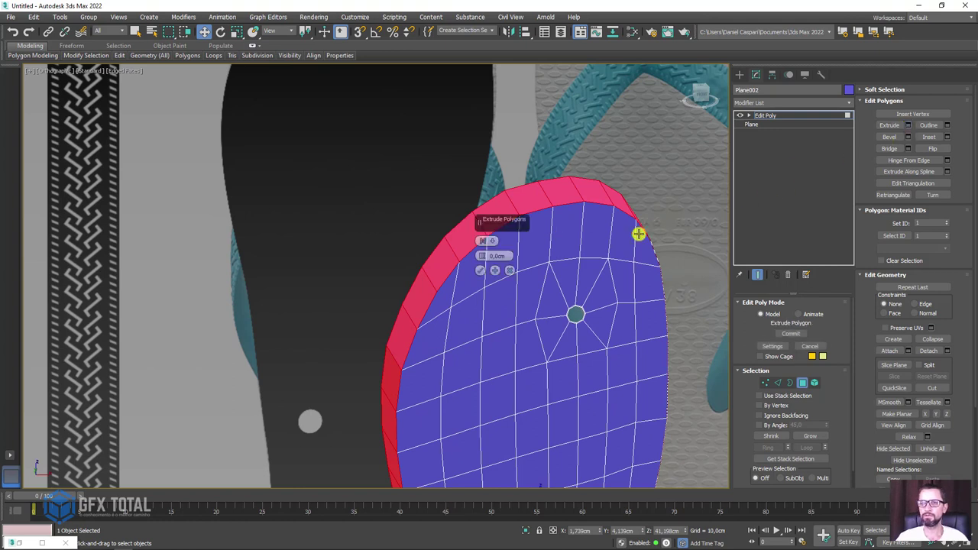
mouse_move(483, 255)
left_mouse_down()
mouse_move(484, 221)
mouse_move(364, 150)
left_mouse_up()
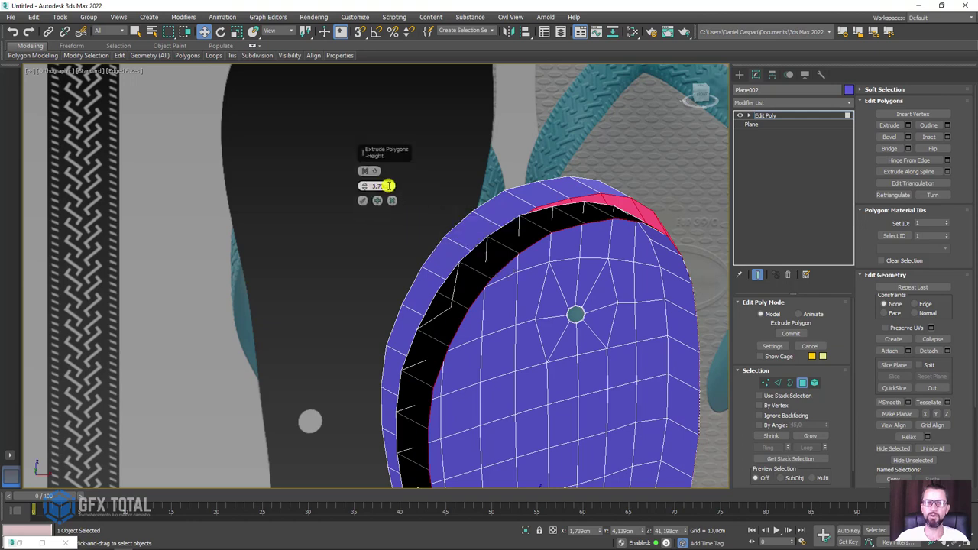
left_click(375, 175)
left_click(401, 189)
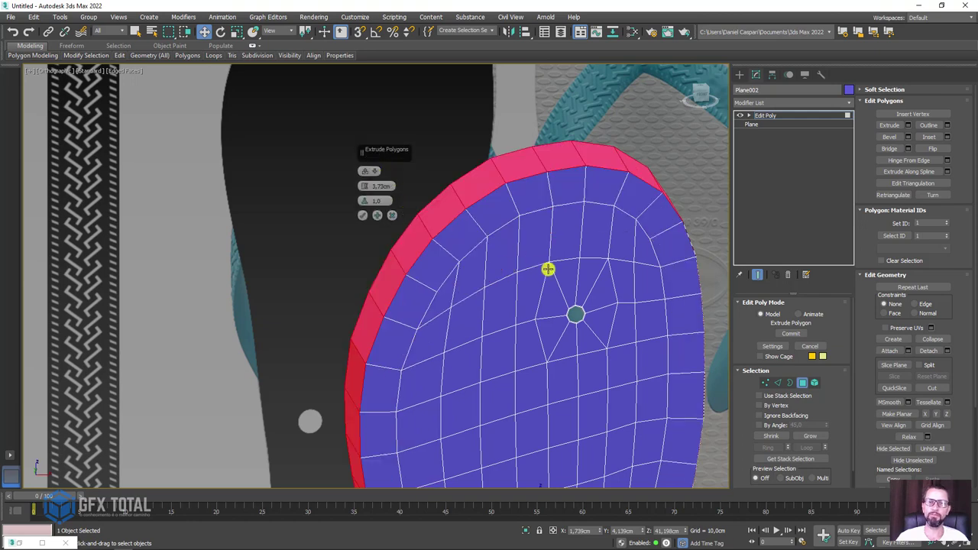
mouse_move(548, 268)
middle_mouse_down("alt")
mouse_move(509, 247)
mouse_move(556, 261)
middle_mouse_up("alt")
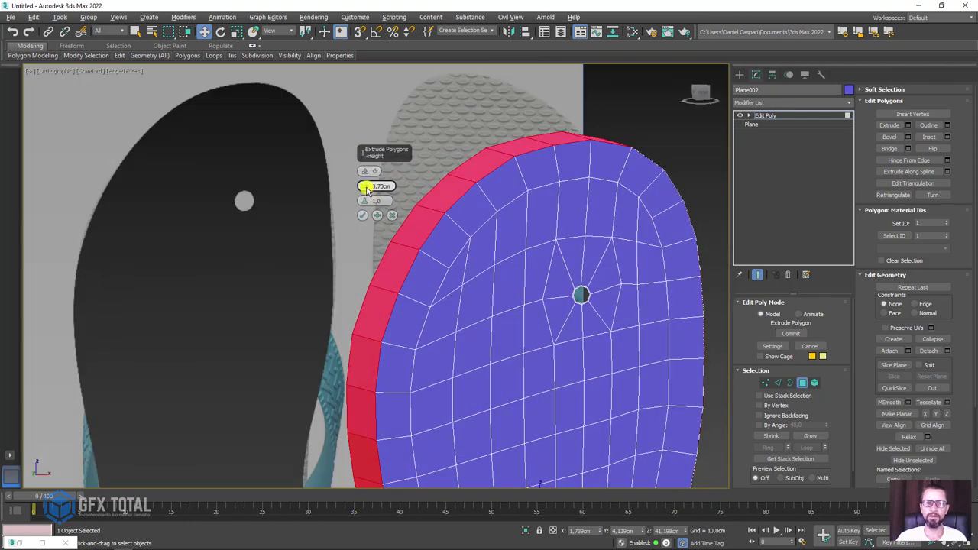
right_click(367, 189)
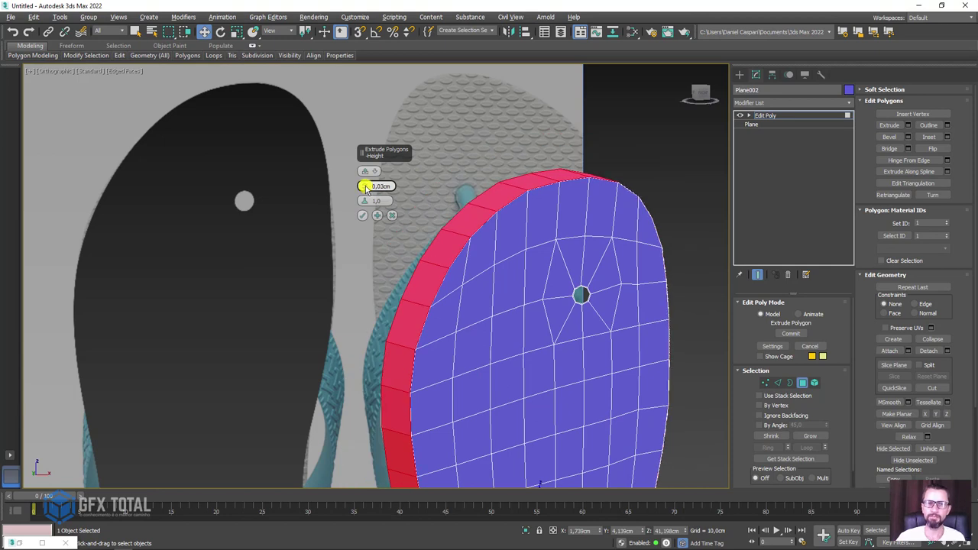
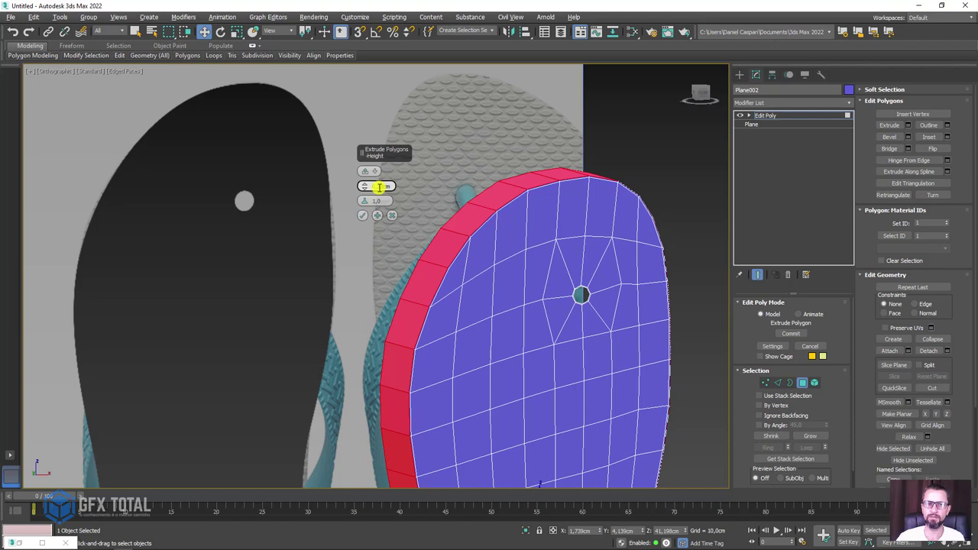
- Commit the 0,2cm extrusion of the sole's rim
key("Return")
scroll(484, 203, "up", 3)
scroll(458, 234, "up", 3)
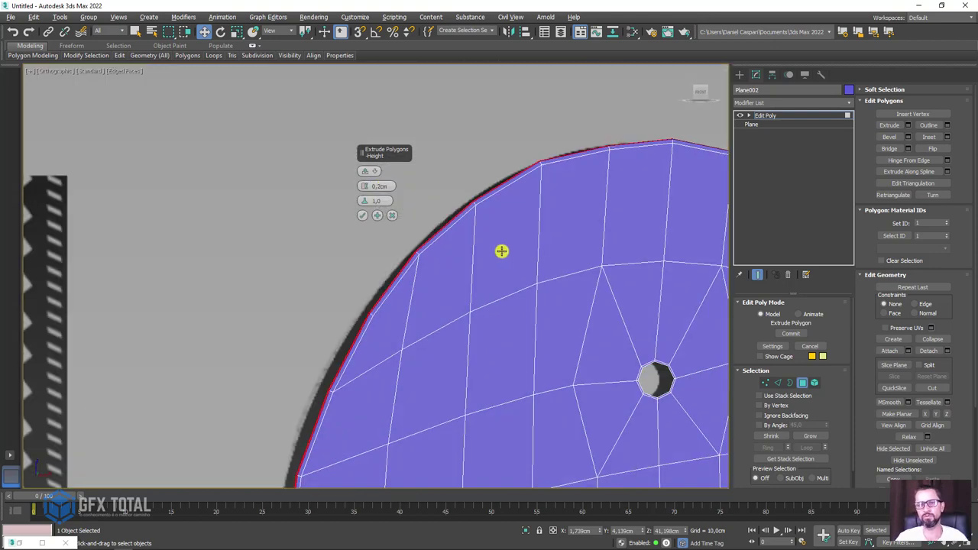
left_click(366, 220)
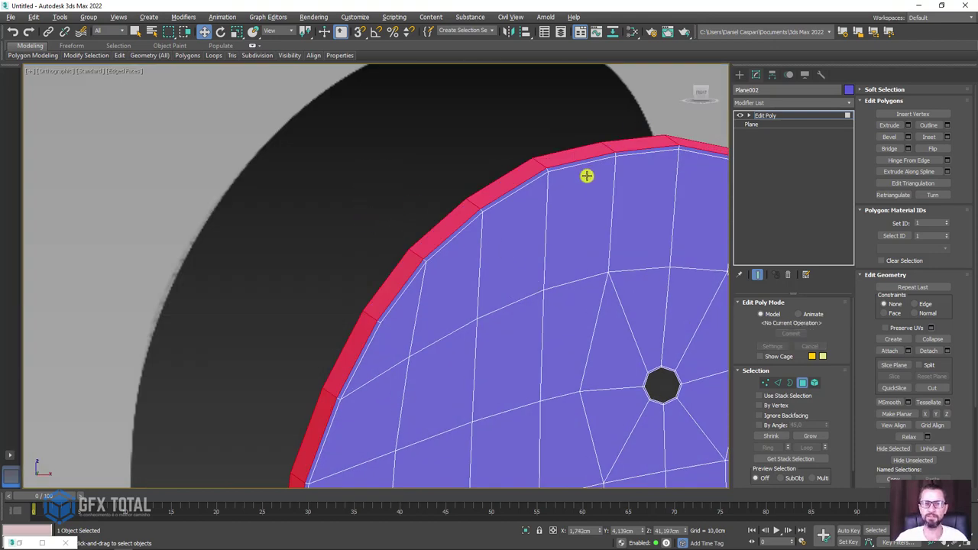
scroll(585, 172, "down", 3)
scroll(555, 223, "down", 2)
- Delete the stray thin outline element and return to the object's top level
left_click(599, 247)
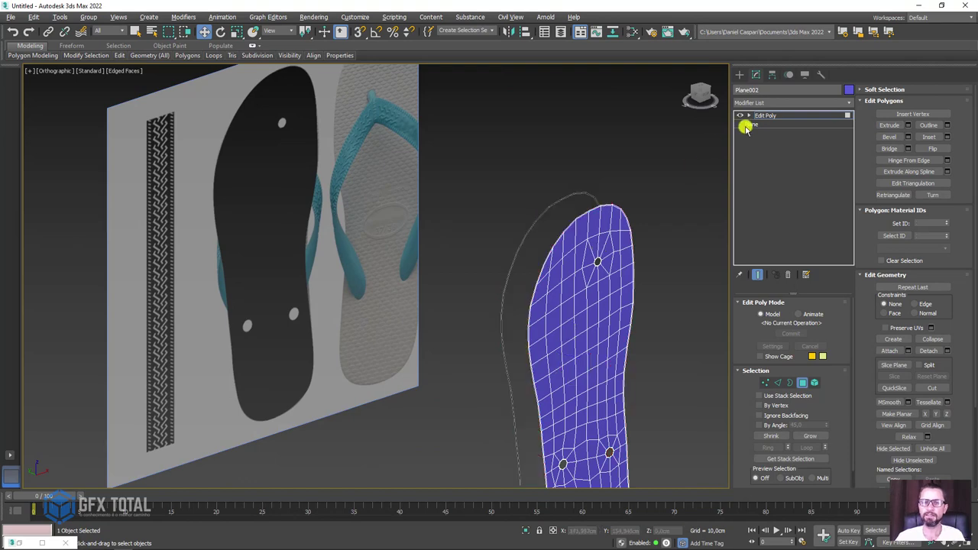
mouse_move(581, 240)
middle_mouse_down("alt")
mouse_move(620, 234)
mouse_move(601, 268)
mouse_move(650, 291)
middle_mouse_up("alt")
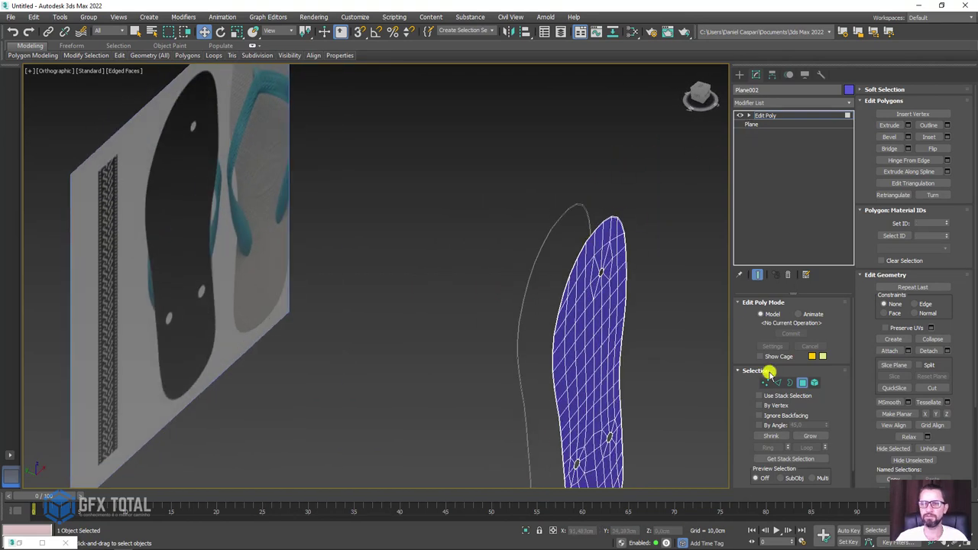
left_click(813, 384)
left_click(579, 205)
key("Delete")
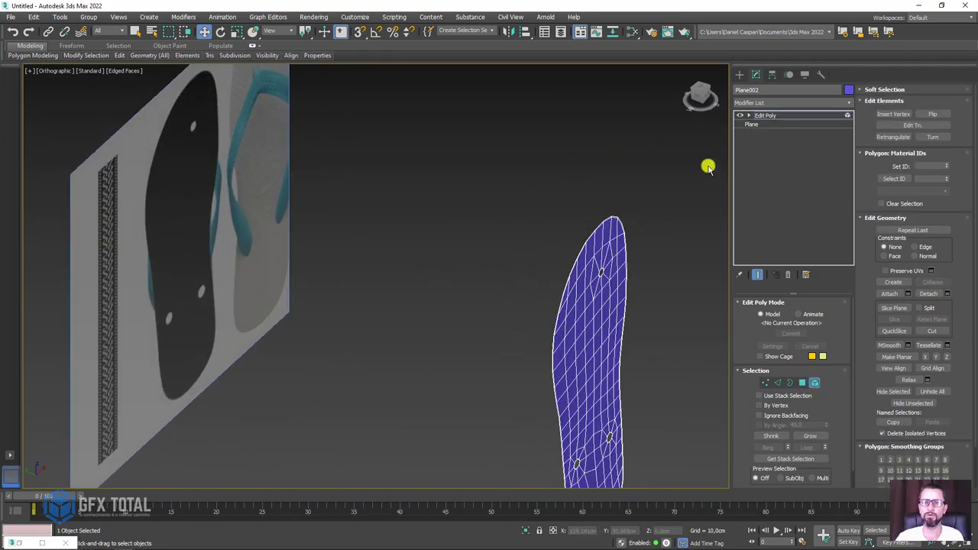
left_click(772, 115)
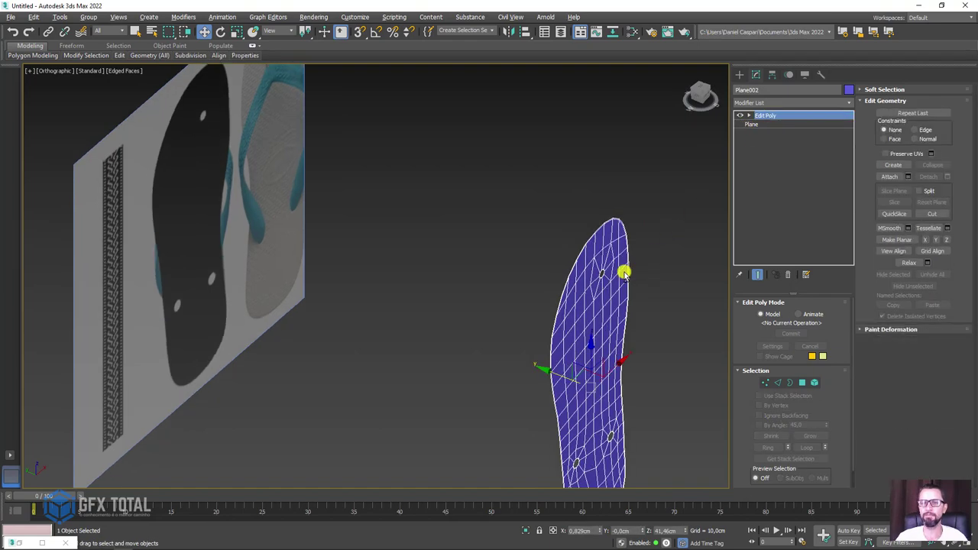
mouse_move(622, 271)
middle_mouse_down("alt")
mouse_move(561, 227)
mouse_move(655, 277)
mouse_move(523, 166)
mouse_move(446, 158)
mouse_move(491, 160)
middle_mouse_up("alt")
middle_click_drag(497, 199, 526, 192, "alt")
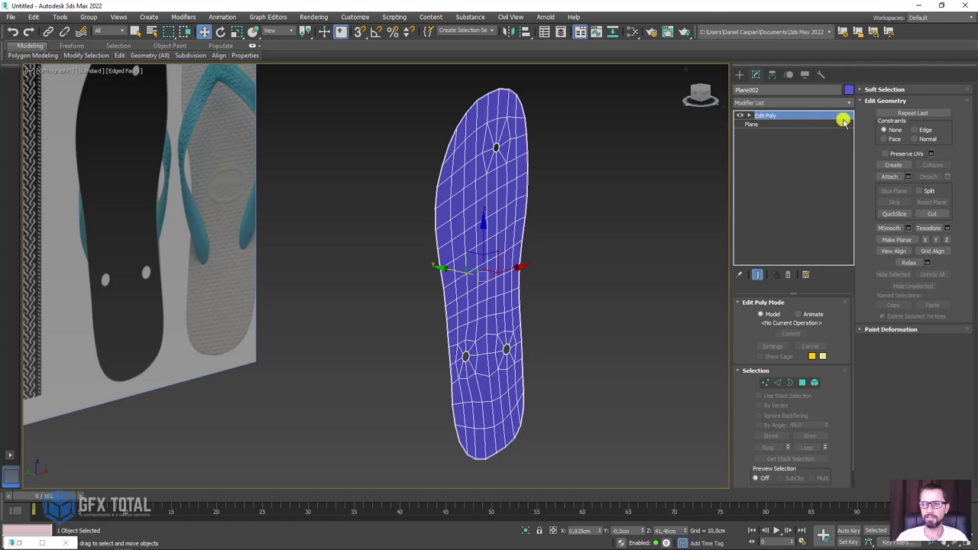
- Add a Shell modifier above Edit Poly and set its Outer Amount to 3,31cm
left_click(848, 103)
mouse_move(851, 135)
left_mouse_down()
mouse_move(847, 301)
mouse_move(833, 207)
left_mouse_up()
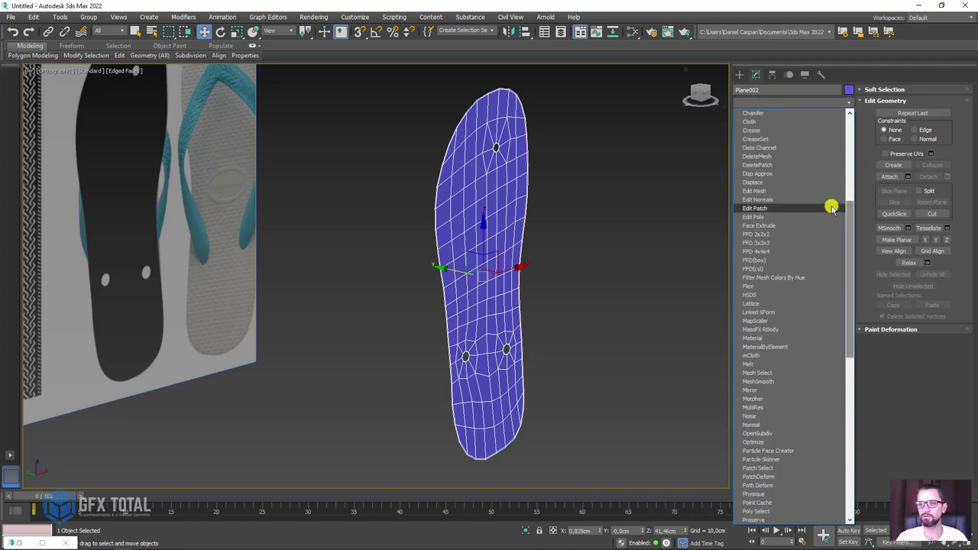
scroll(786, 290, "down", 4)
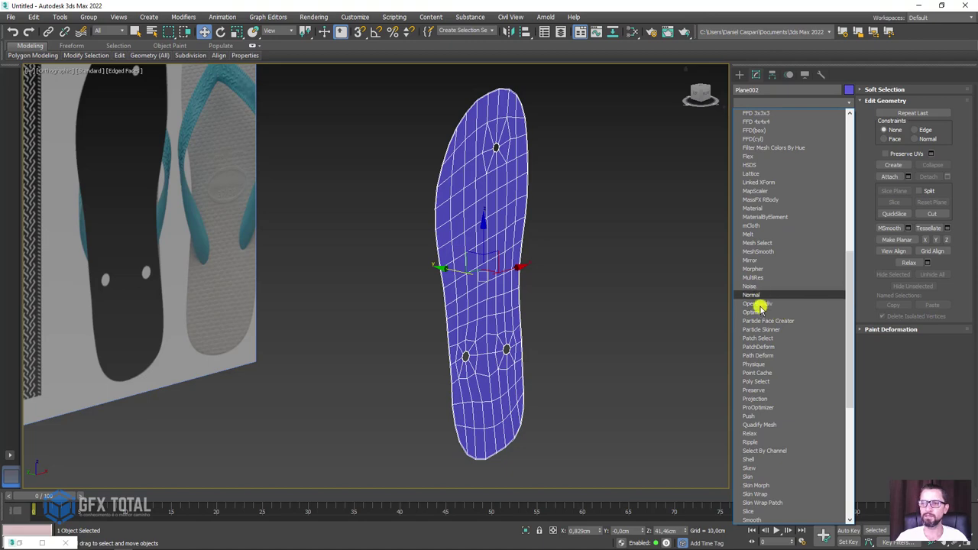
scroll(761, 309, "down", 2)
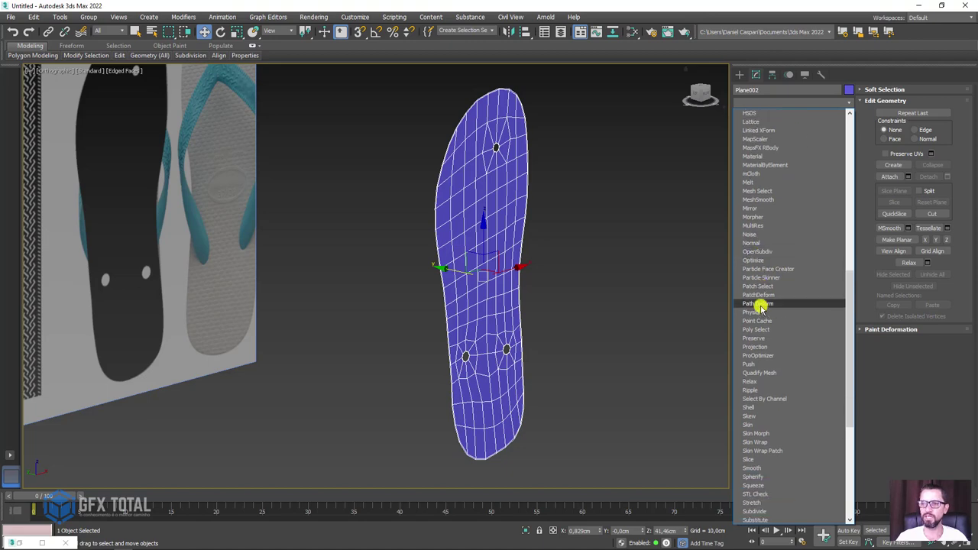
left_click(757, 408)
mouse_move(571, 272)
middle_mouse_down("alt")
mouse_move(551, 219)
mouse_move(631, 286)
middle_mouse_up("alt")
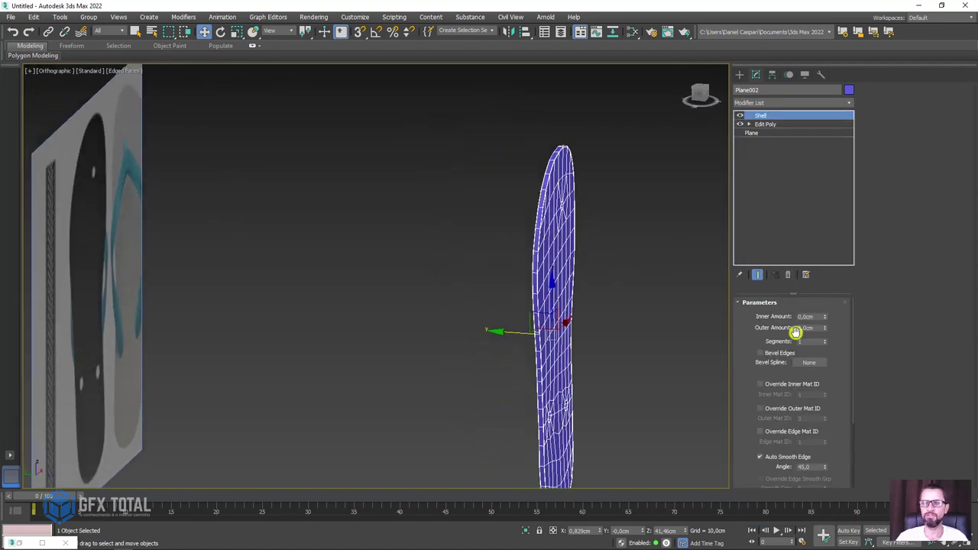
mouse_move(826, 330)
left_mouse_down()
mouse_move(824, 199)
mouse_move(817, 205)
left_mouse_up()
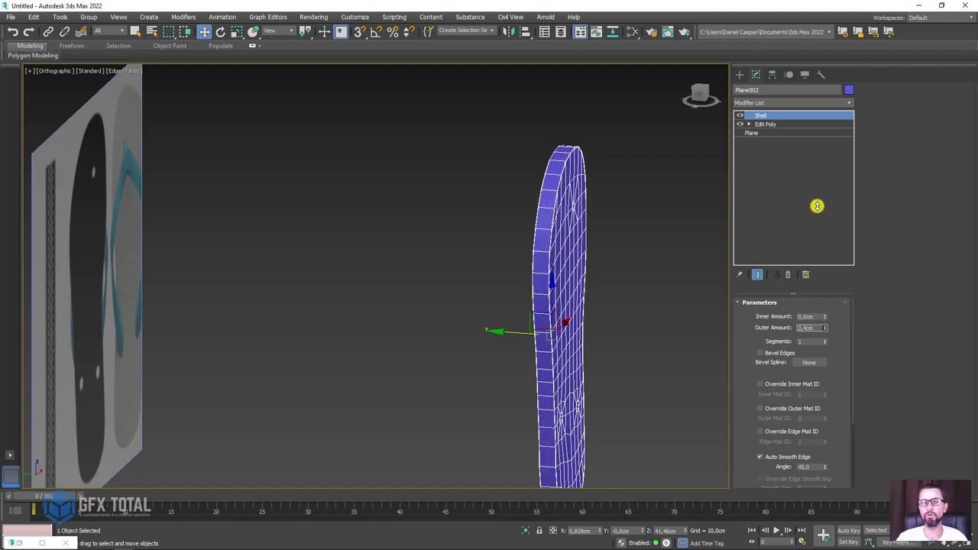
mouse_move(538, 286)
middle_mouse_down("alt")
mouse_move(520, 288)
mouse_move(540, 264)
mouse_move(572, 301)
mouse_move(509, 295)
mouse_move(561, 299)
mouse_move(551, 178)
middle_mouse_up("alt")
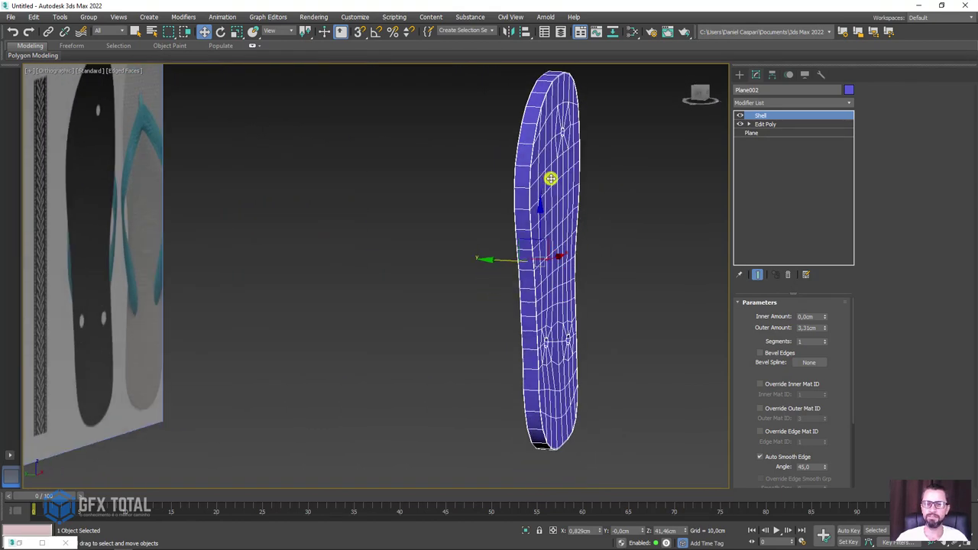
mouse_move(569, 306)
middle_mouse_down("alt")
mouse_move(539, 120)
mouse_move(563, 212)
middle_mouse_up("alt")
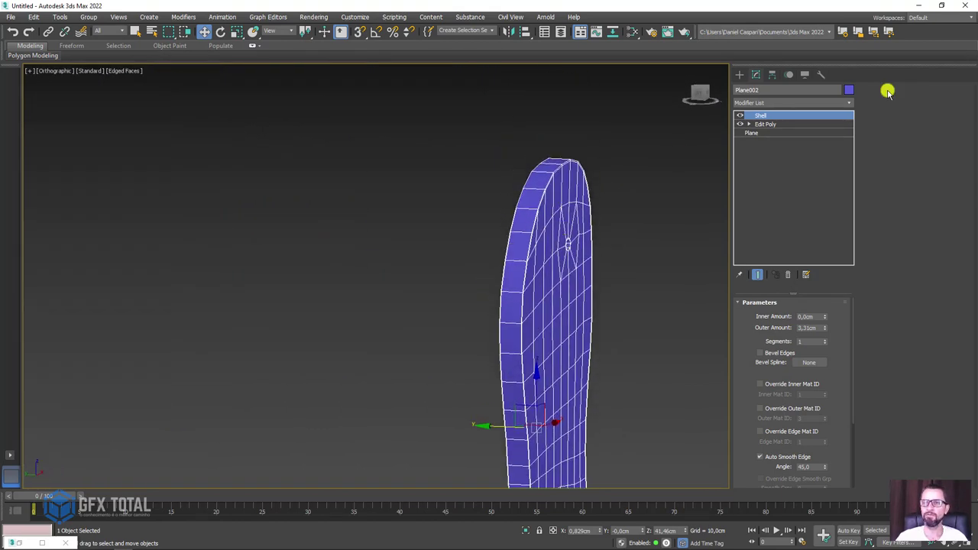
- Add a second Edit Poly modifier on top of the Shell
left_click(853, 102)
left_click_drag(849, 125, 852, 153)
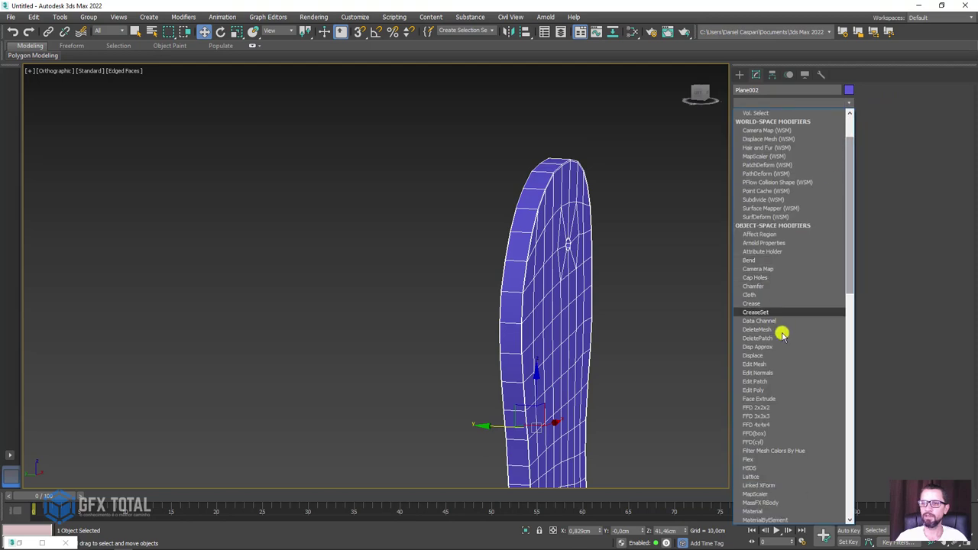
left_click(763, 390)
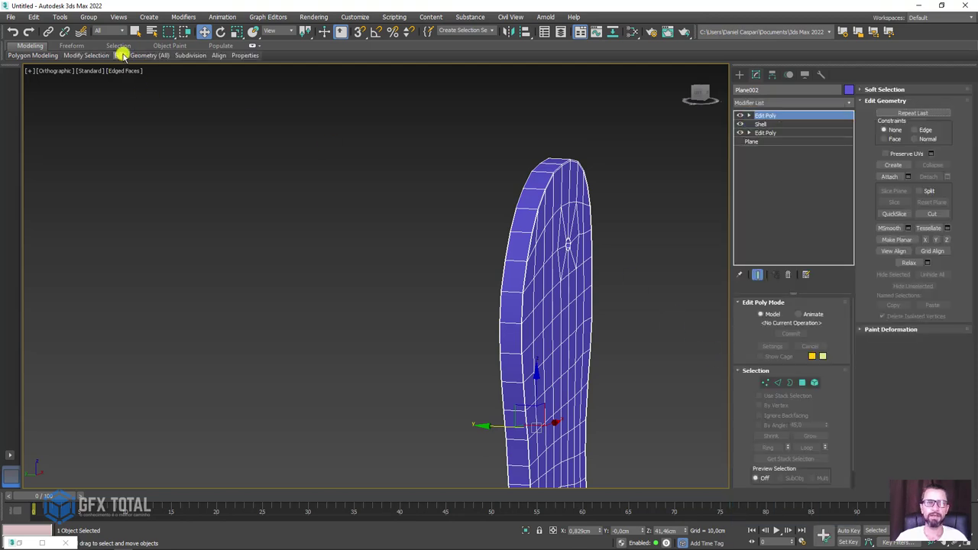
middle_click_drag(520, 176, 559, 178, "alt")
scroll(547, 211, "up", 5)
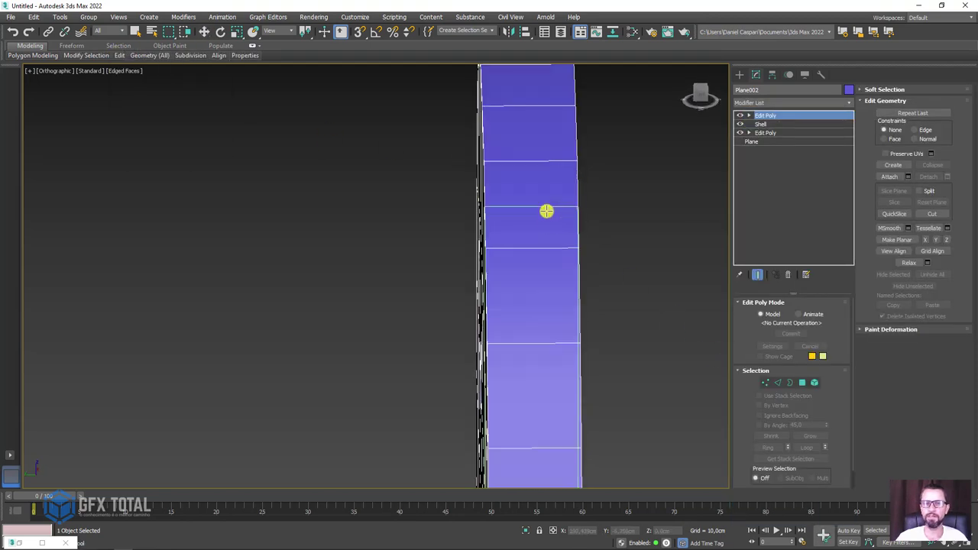
- In Edge mode, select the ring of edges through the left strap hole's wall
key("2")
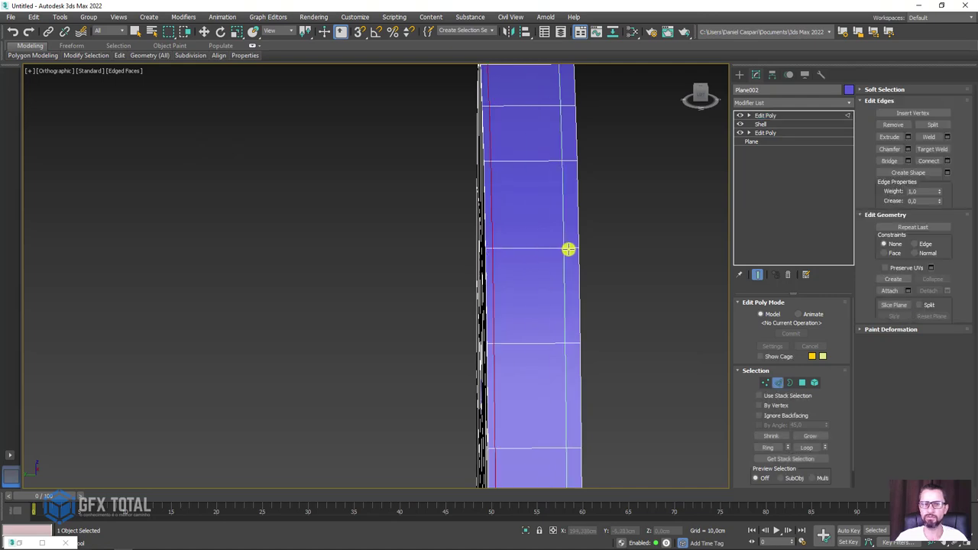
key("w")
scroll(666, 265, "down", 3)
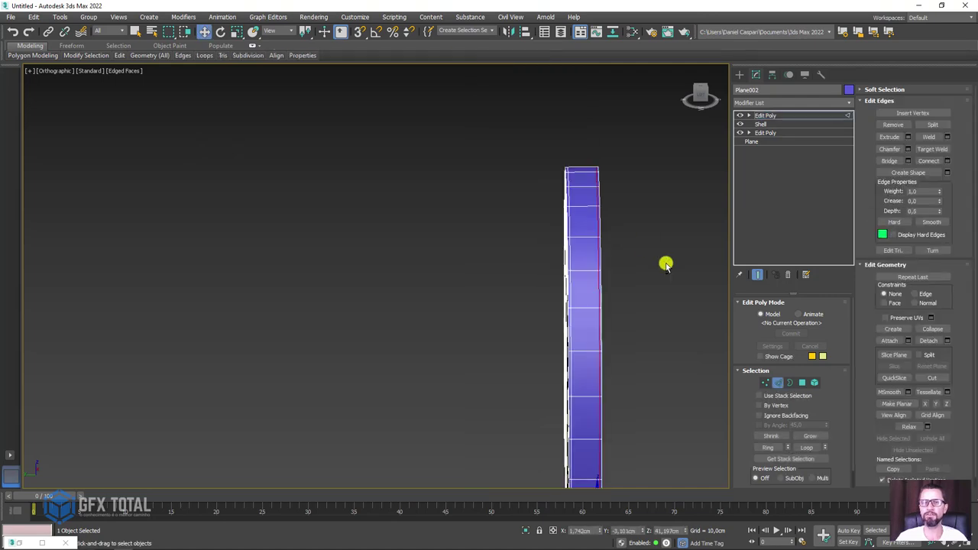
mouse_move(666, 265)
middle_mouse_down("alt")
mouse_move(518, 164)
mouse_move(551, 221)
middle_mouse_up("alt")
scroll(535, 188, "up", 2)
scroll(591, 196, "up", 3)
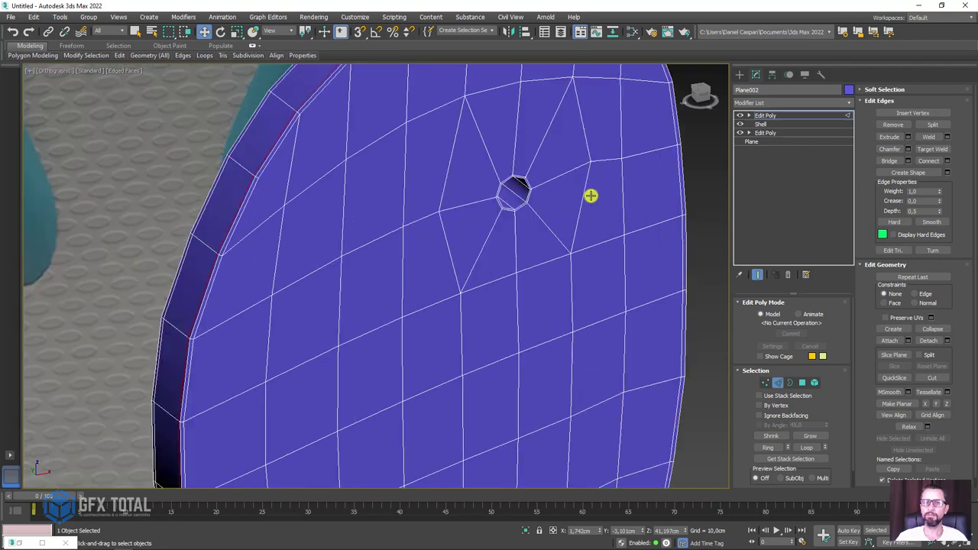
scroll(591, 196, "down", 4)
scroll(552, 207, "up", 5)
scroll(561, 190, "up", 2)
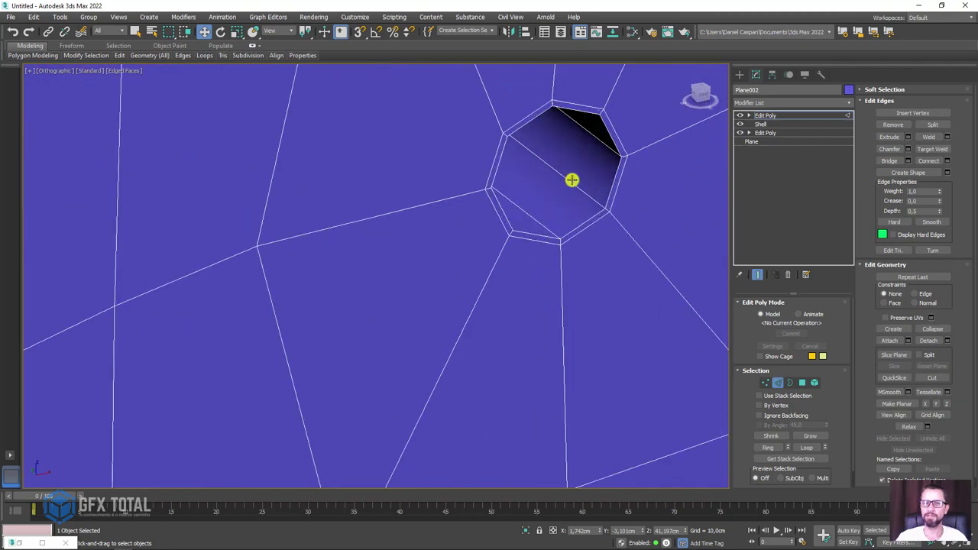
scroll(572, 180, "down", 5)
middle_click_drag(574, 271, 542, 236)
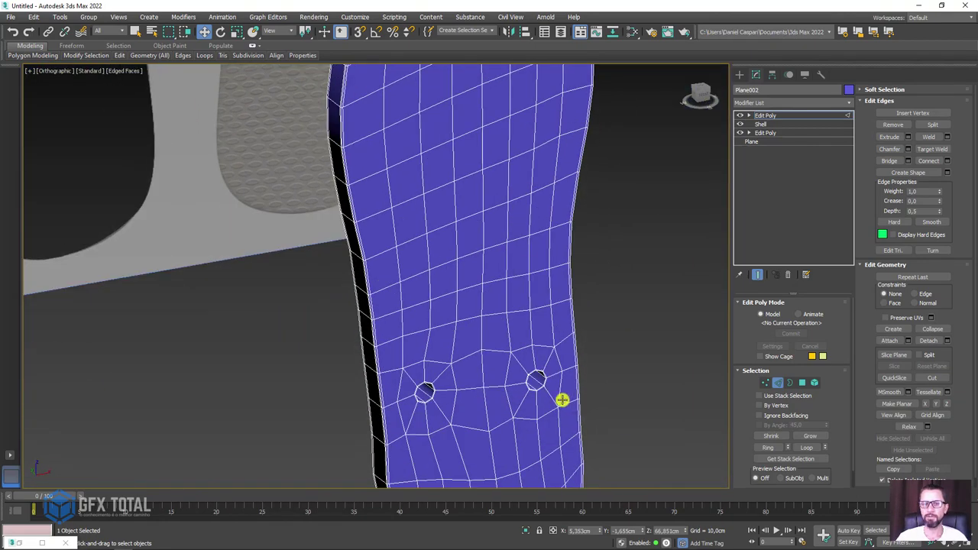
scroll(519, 348, "up", 5)
scroll(536, 332, "down", 4)
middle_click_drag(319, 366, 395, 297)
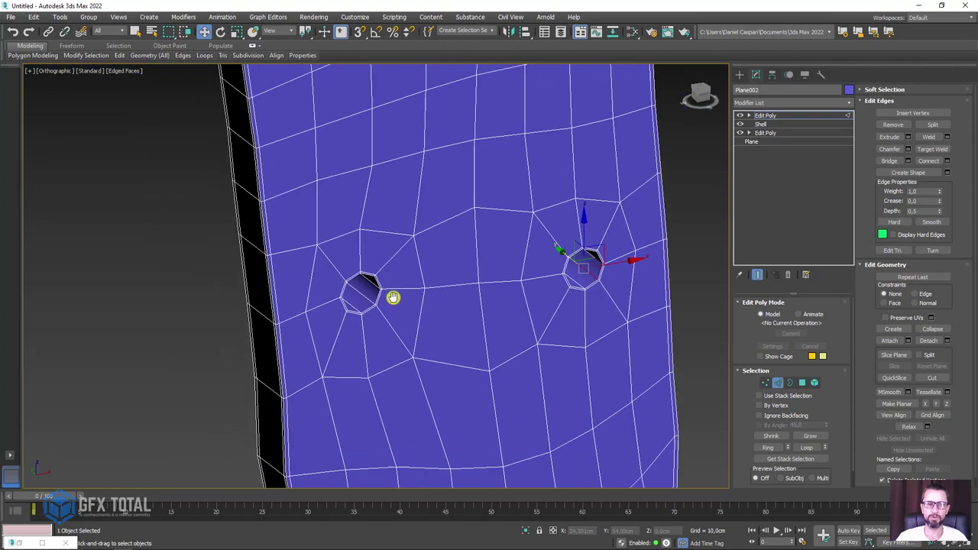
scroll(396, 297, "up", 4)
left_click(768, 447)
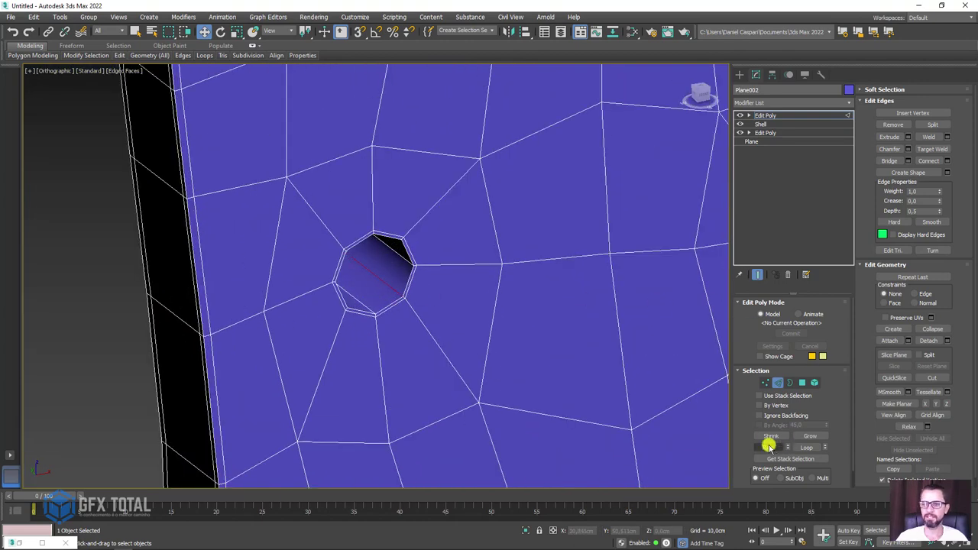
- Connect the edge ring with 2 segments pinched to 88, then return to the top level
left_click(947, 160)
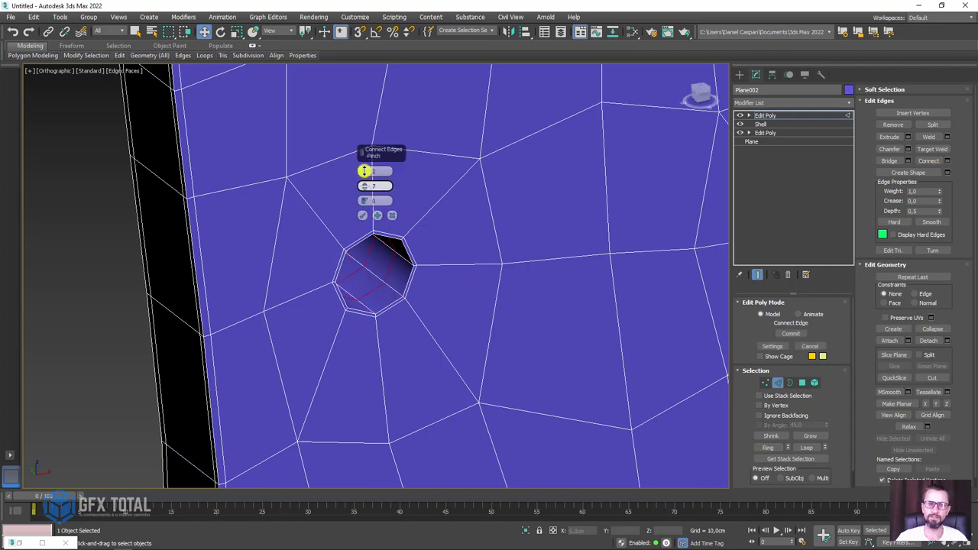
left_click_drag(365, 162, 369, 124)
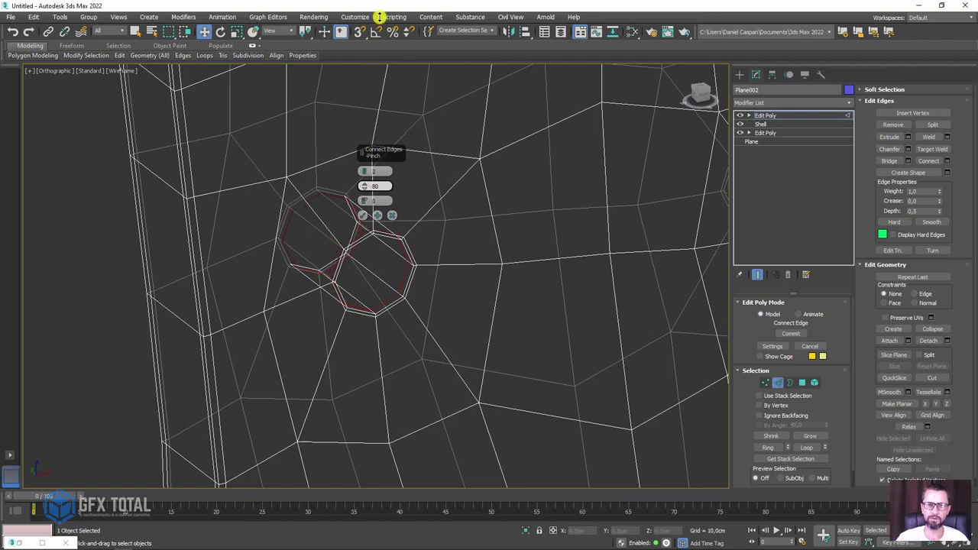
scroll(349, 284, "up", 2)
scroll(414, 273, "up", 1)
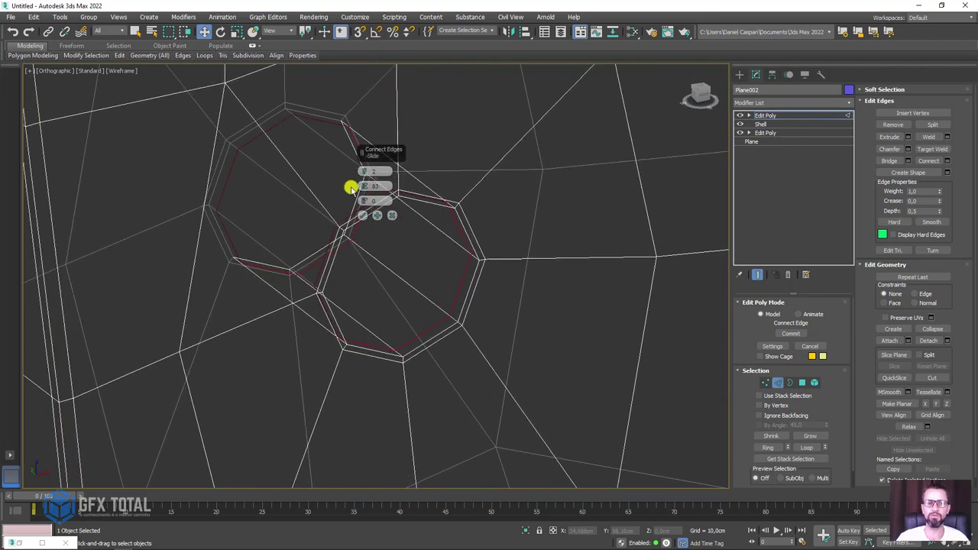
left_click_drag(367, 186, 367, 174)
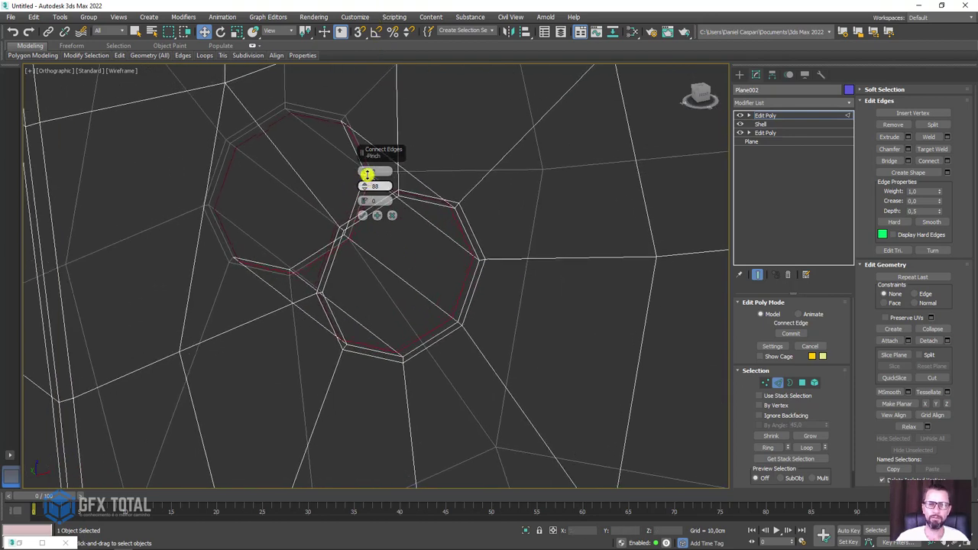
left_click(362, 217)
scroll(466, 214, "down", 4)
left_click(765, 116)
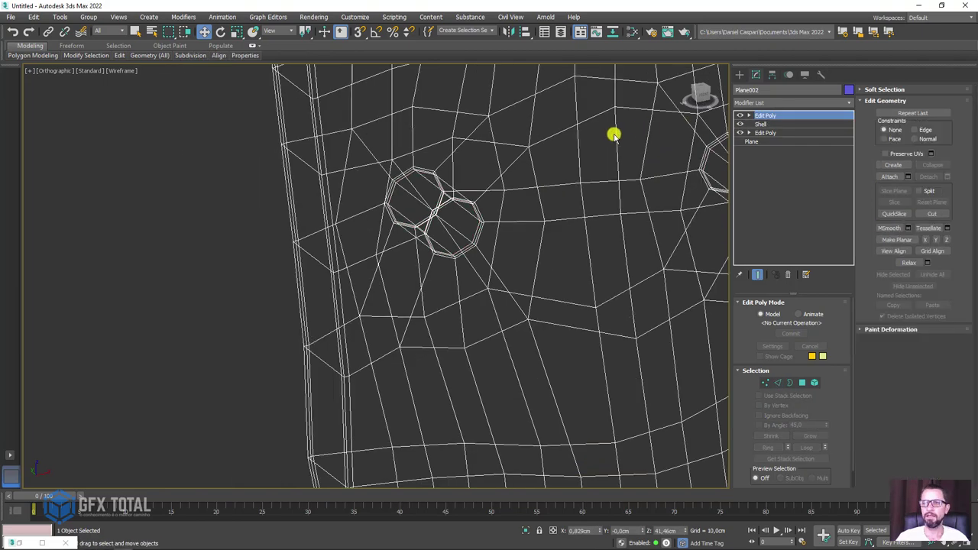
scroll(616, 133, "down", 3)
middle_click_drag(533, 169, 422, 380, "alt")
key("F3")
- Select the ring of edges running through both strap holes
mouse_move(435, 321)
middle_mouse_down("alt")
mouse_move(428, 316)
mouse_move(533, 320)
middle_mouse_up("alt")
scroll(451, 182, "up", 2)
scroll(446, 192, "up", 2)
scroll(408, 179, "up", 3)
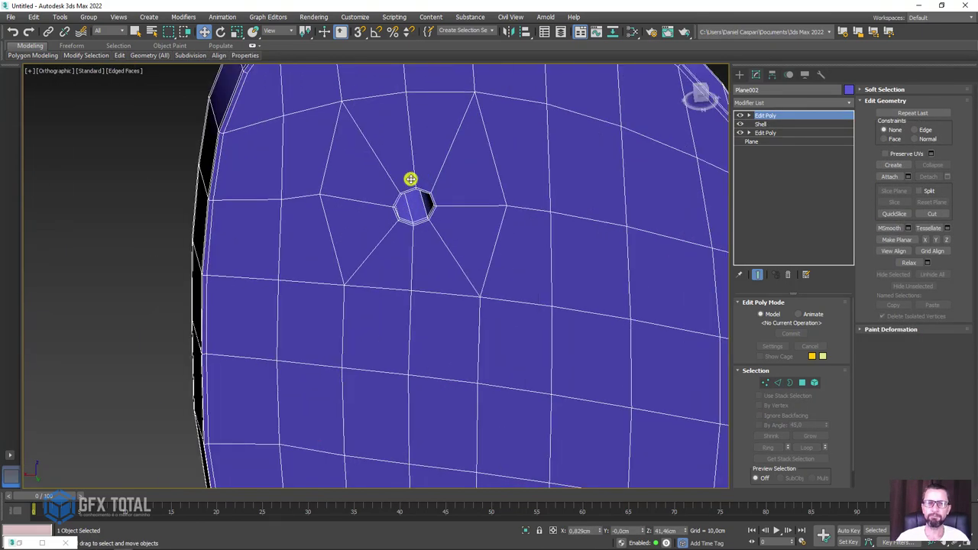
scroll(403, 169, "up", 2)
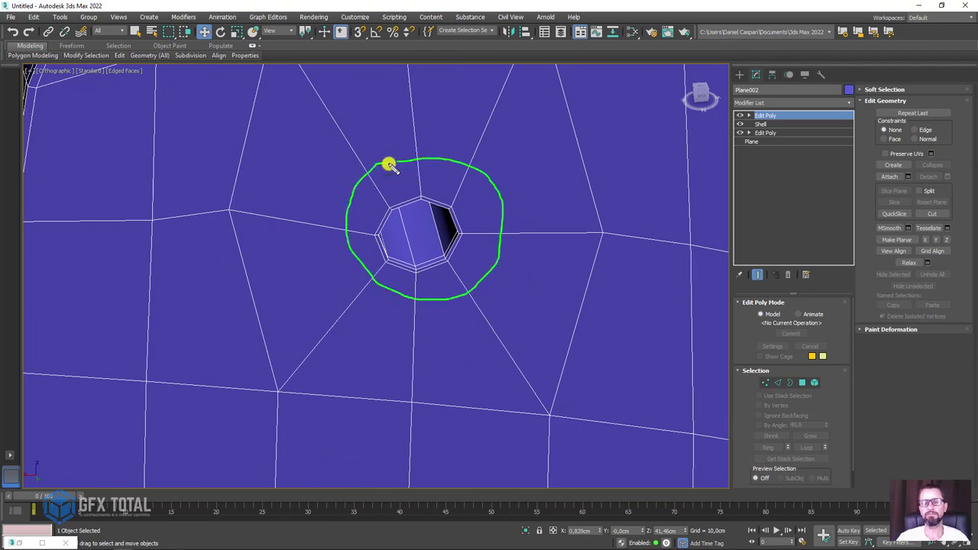
mouse_move(386, 209)
middle_mouse_down("alt")
mouse_move(433, 231)
mouse_move(441, 221)
mouse_move(434, 288)
middle_mouse_up("alt")
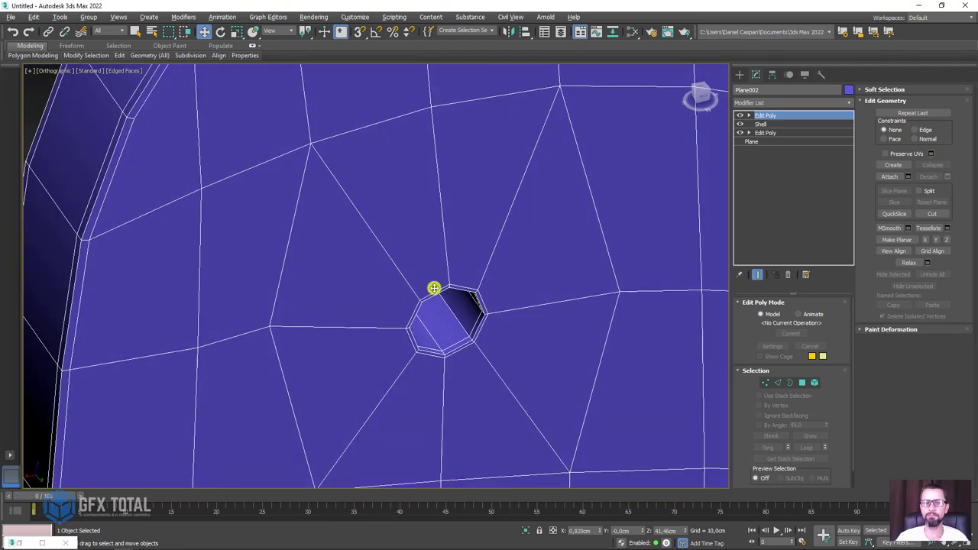
left_click(779, 381)
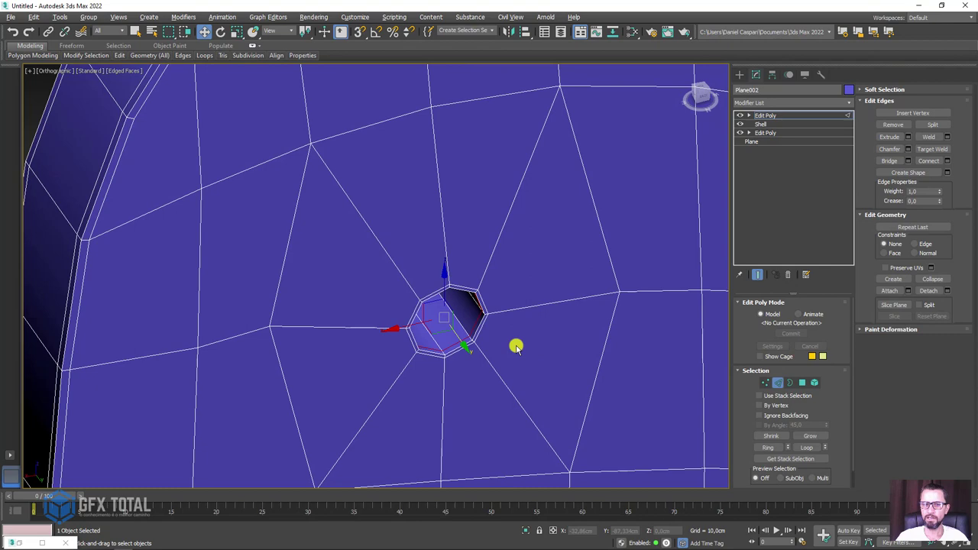
left_click(459, 328)
scroll(459, 328, "down", 6)
middle_click_drag(519, 376, 520, 257, "alt")
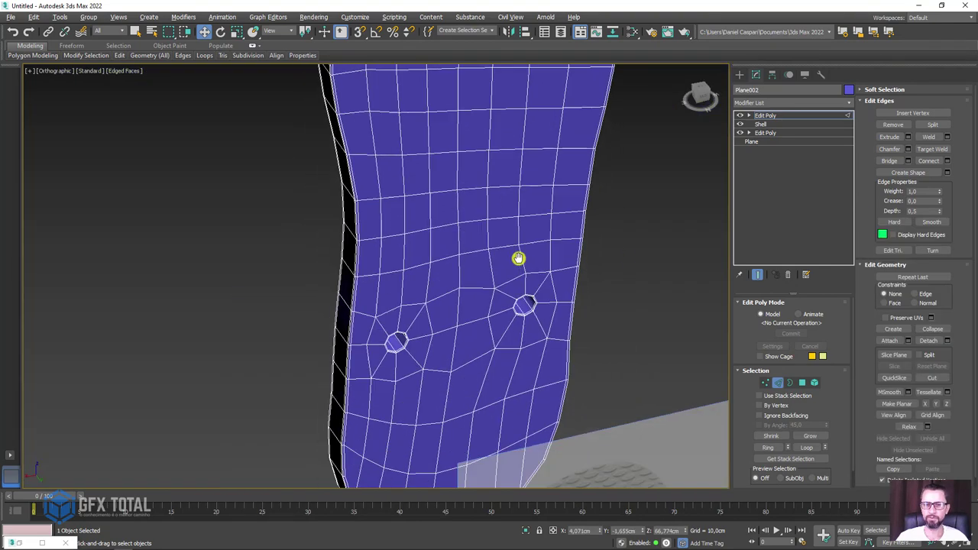
scroll(539, 277, "up", 5)
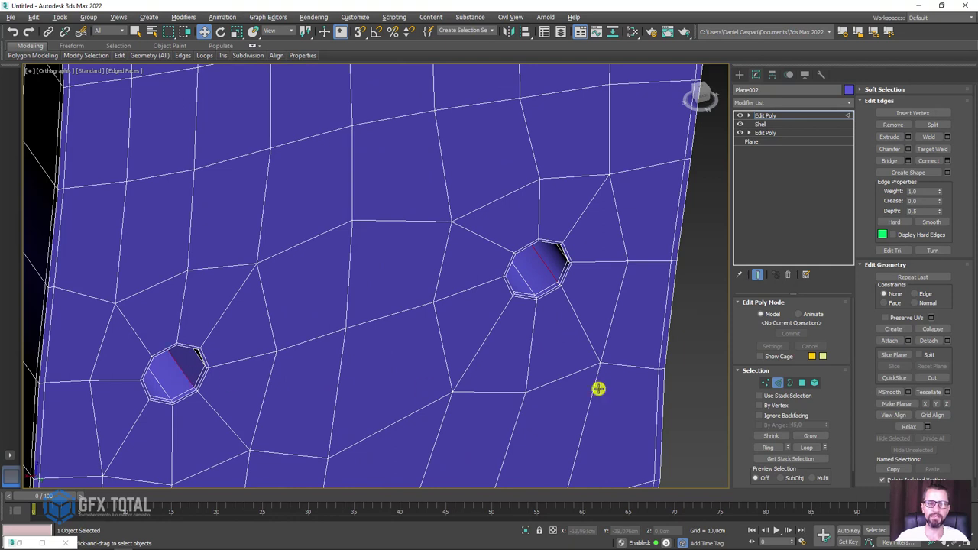
left_click(769, 449)
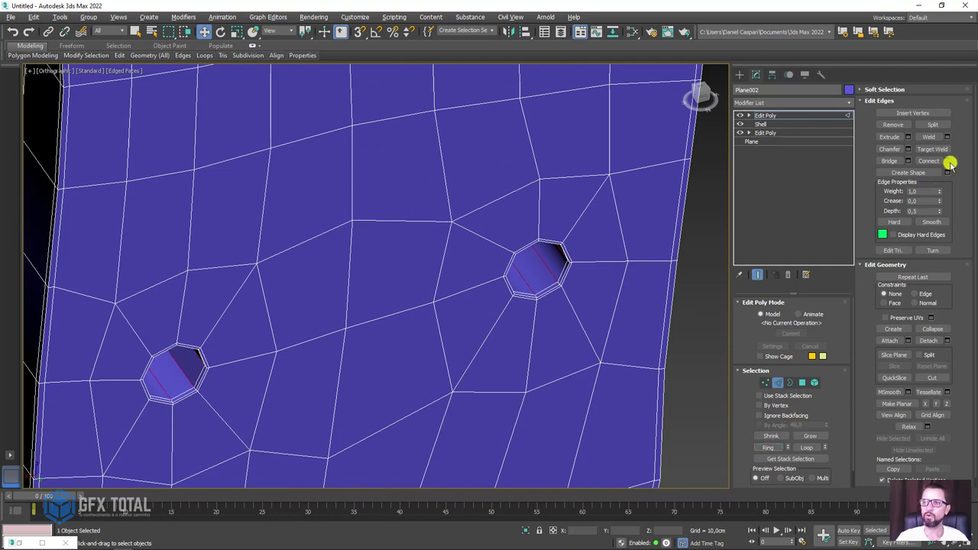
- Connect the selected edge rings with 1 segment across each hole
left_click(949, 162)
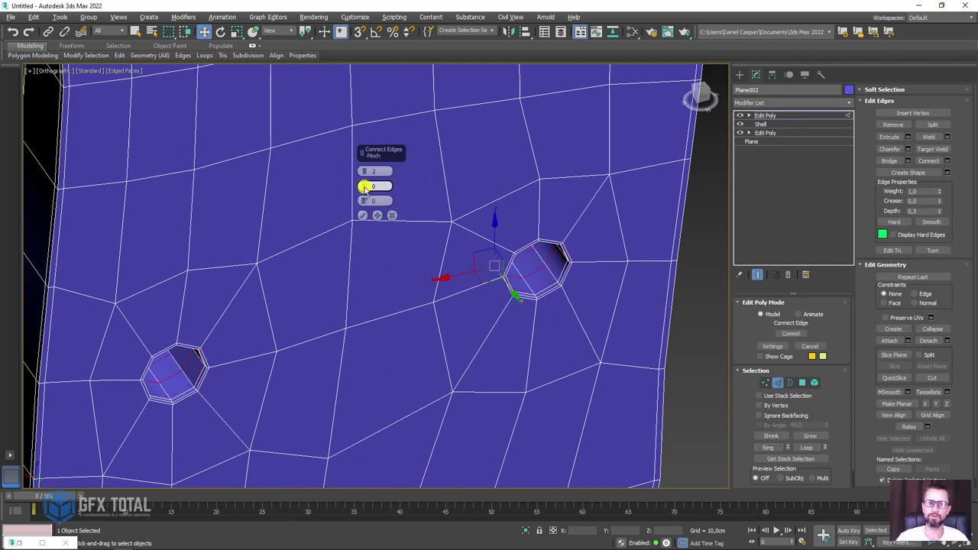
left_click_drag(365, 168, 366, 189)
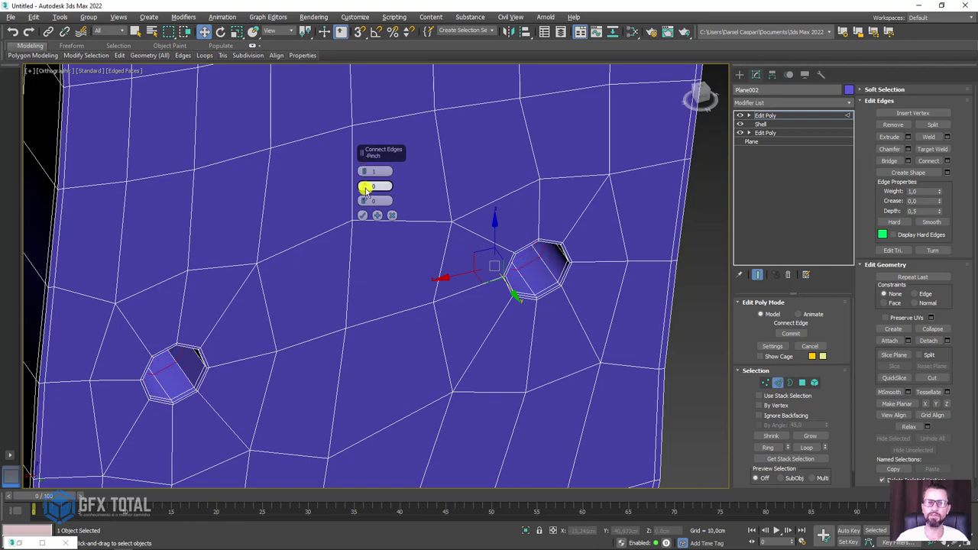
left_click(361, 218)
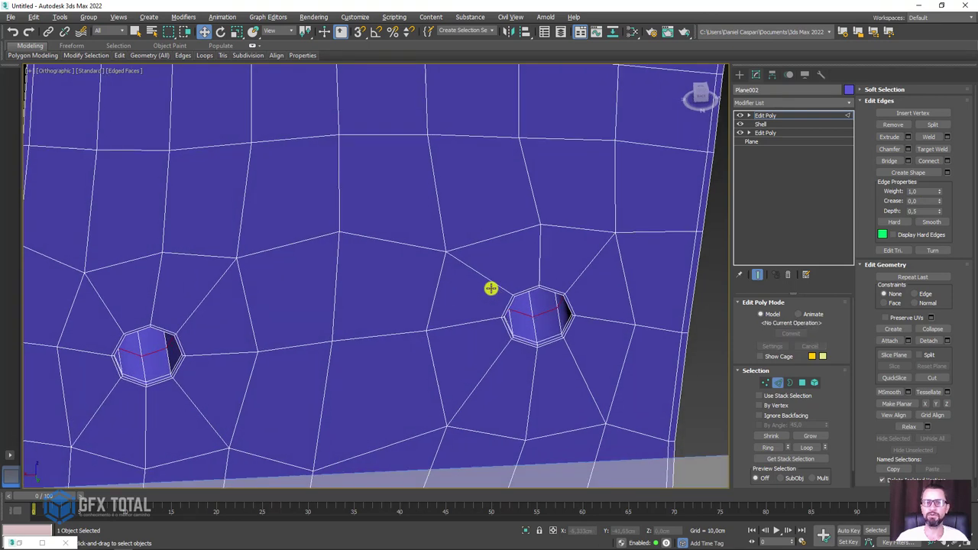
scroll(491, 285, "up", 3)
scroll(522, 273, "up", 3)
scroll(567, 256, "up", 3)
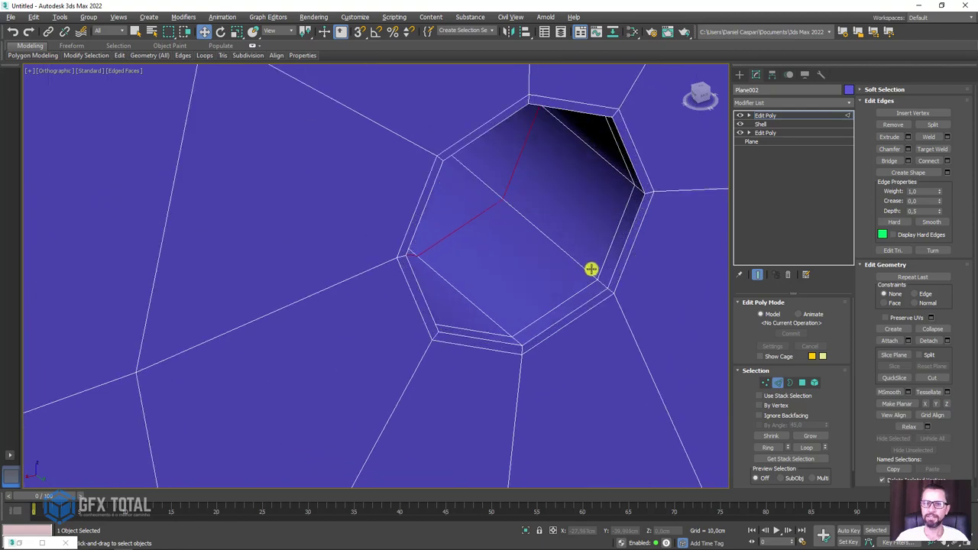
scroll(535, 298, "down", 5)
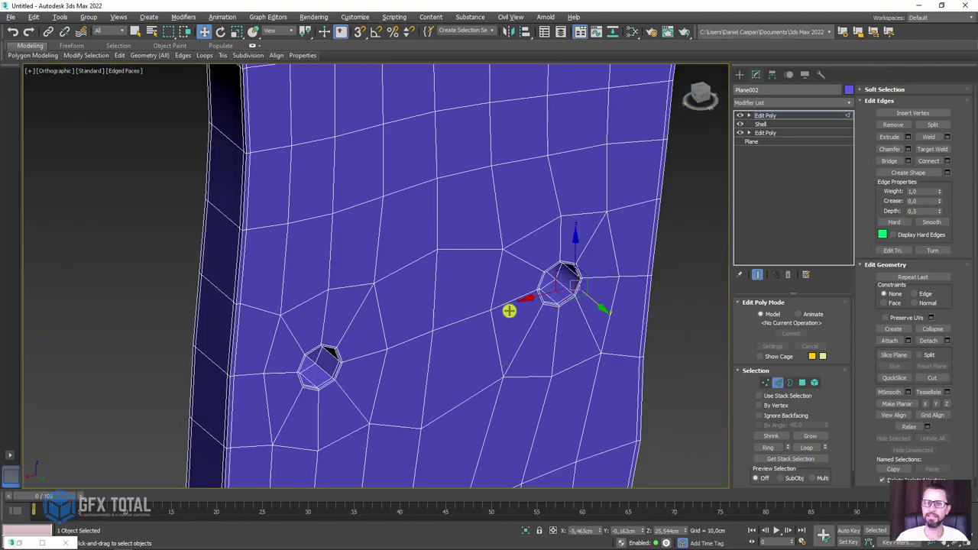
scroll(311, 380, "up", 5)
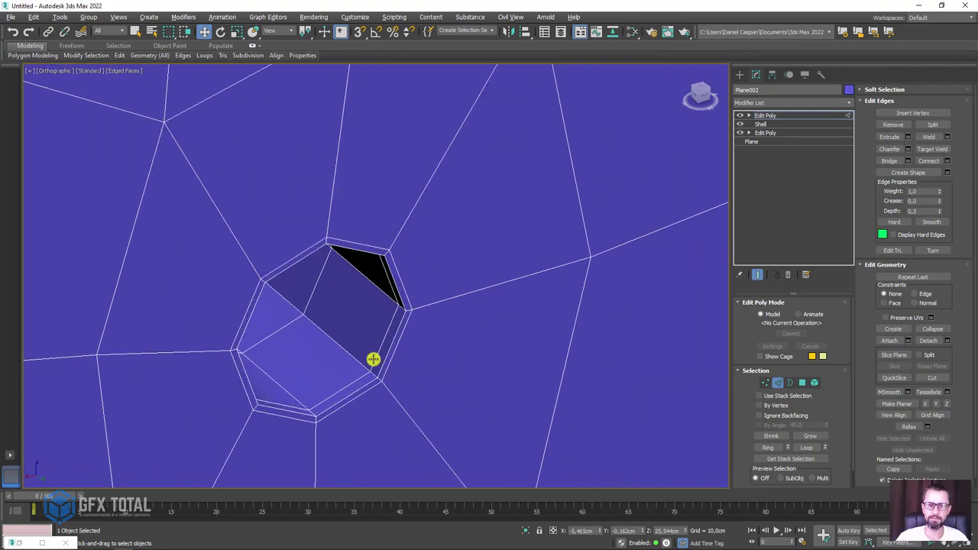
scroll(373, 360, "down", 3)
scroll(446, 212, "down", 4)
scroll(407, 187, "up", 6)
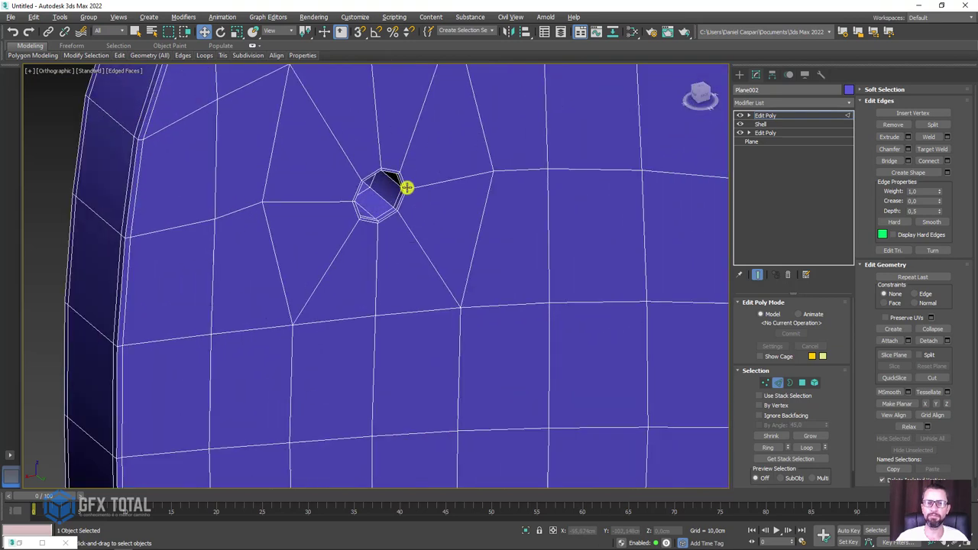
scroll(406, 187, "up", 4)
scroll(402, 212, "up", 2)
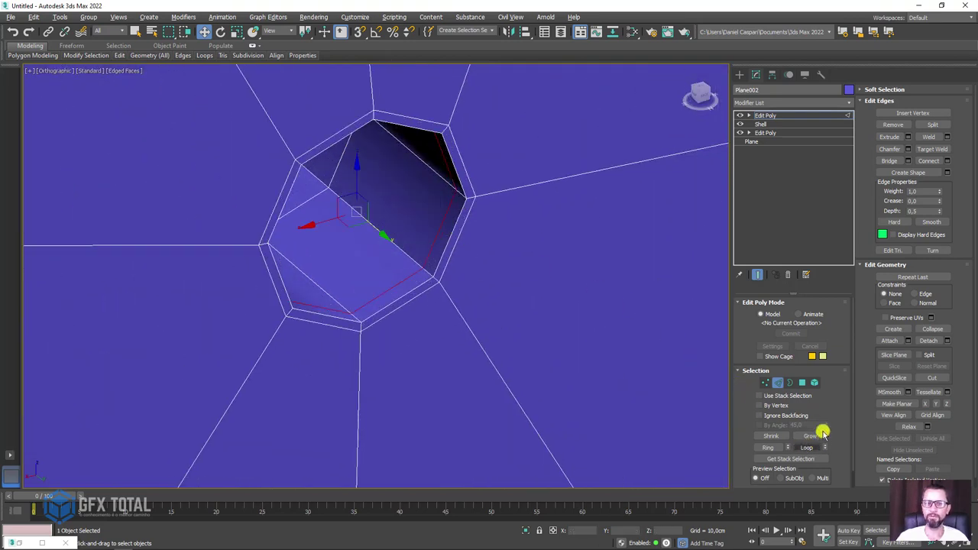
- Select the strap-hole polygons and grow the selection over the hole walls
left_click(802, 383)
scroll(591, 334, "down", 5)
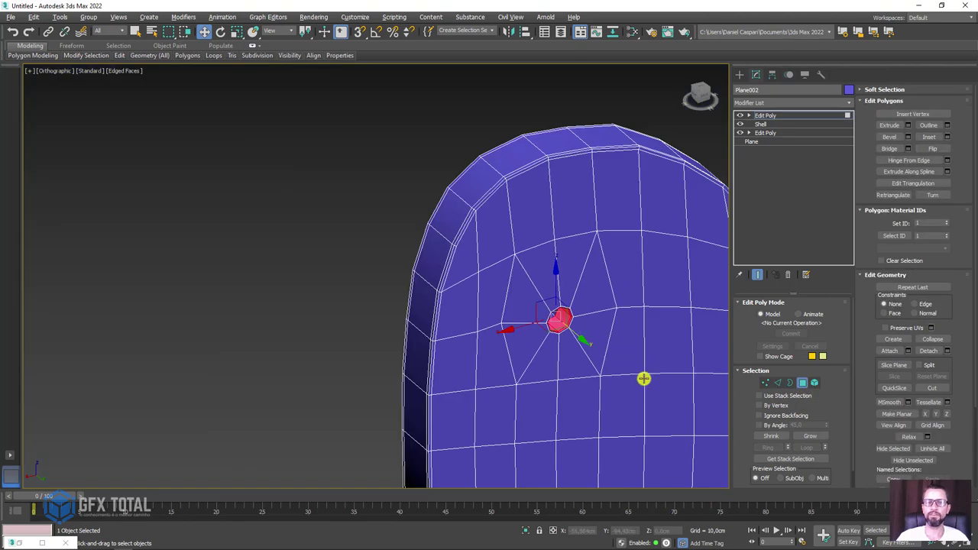
middle_click_drag(644, 378, 512, 172)
scroll(541, 321, "down", 3)
mouse_move(542, 321)
middle_mouse_down()
mouse_move(502, 216)
mouse_move(502, 232)
middle_mouse_up()
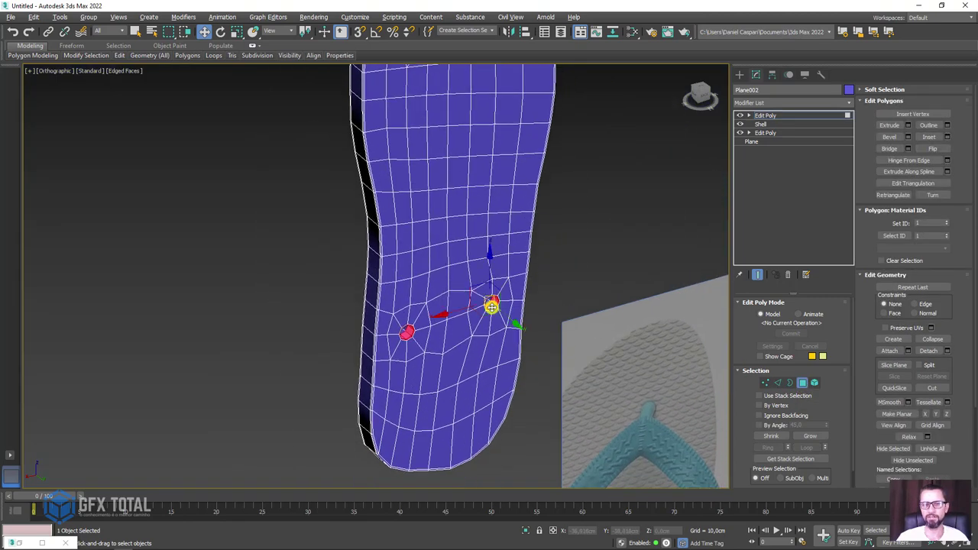
scroll(492, 306, "up", 7)
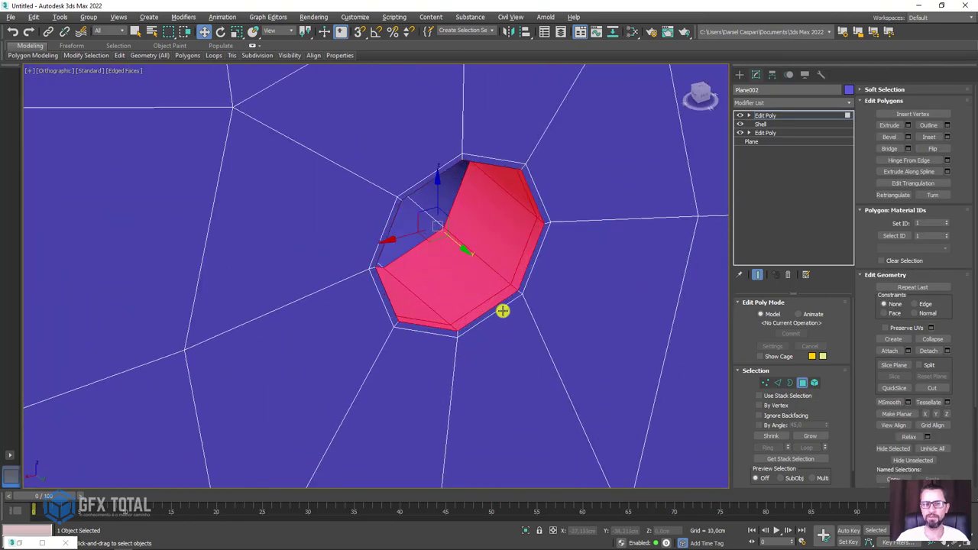
left_click(810, 439)
- Check the polygon selection through the sole in the Left wireframe view
scroll(539, 334, "down", 3)
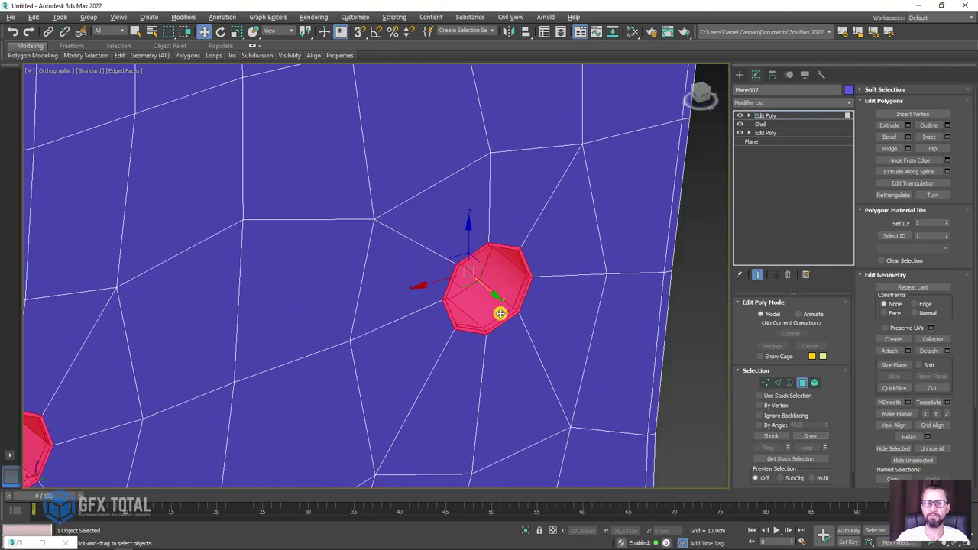
scroll(535, 321, "down", 4)
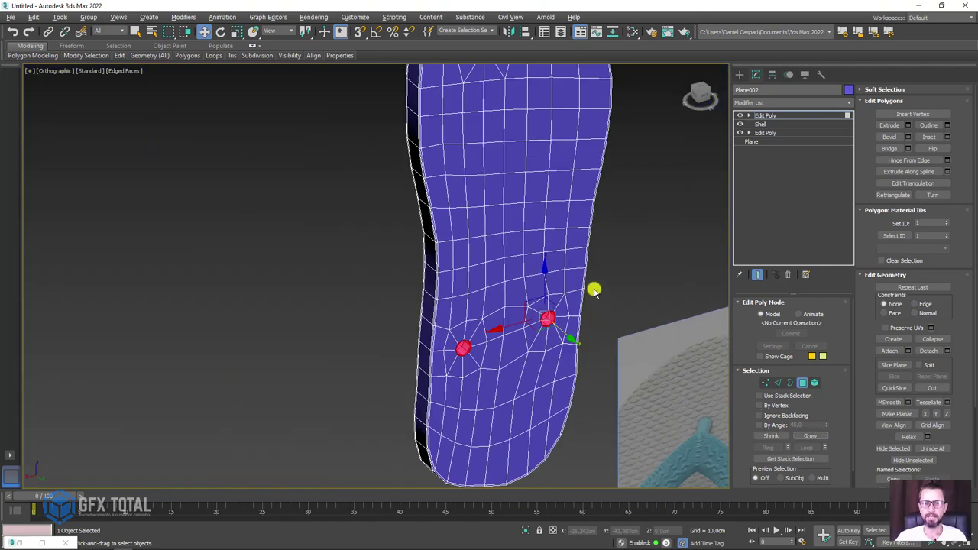
key("l")
scroll(441, 211, "up", 5)
mouse_move(390, 192)
middle_mouse_down()
mouse_move(451, 292)
mouse_move(351, 218)
middle_mouse_up()
scroll(451, 298, "down", 4)
key("F3")
scroll(379, 152, "up", 3)
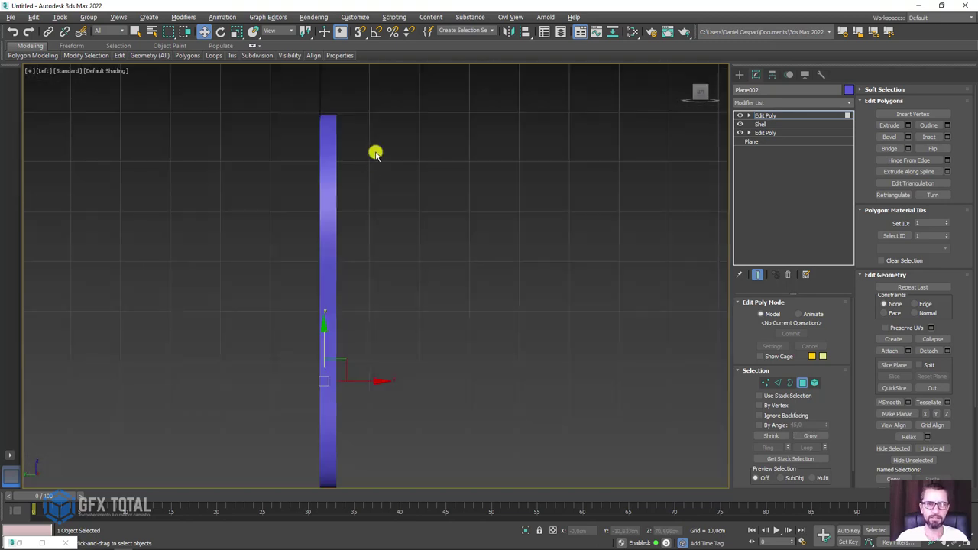
key("F3")
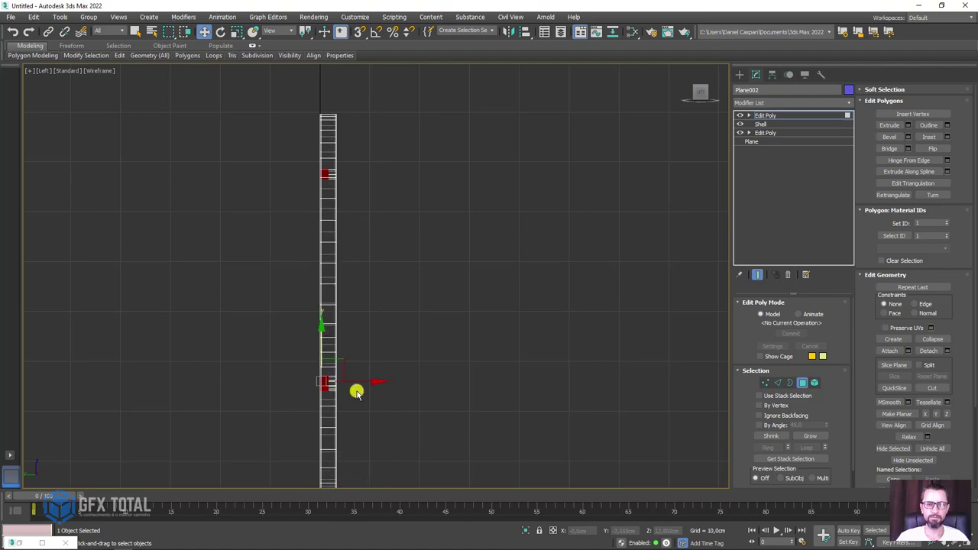
middle_click_drag(356, 389, 393, 385)
- Return to the Perspective view, facing the sole head-on
key("p")
scroll(441, 357, "up", 3)
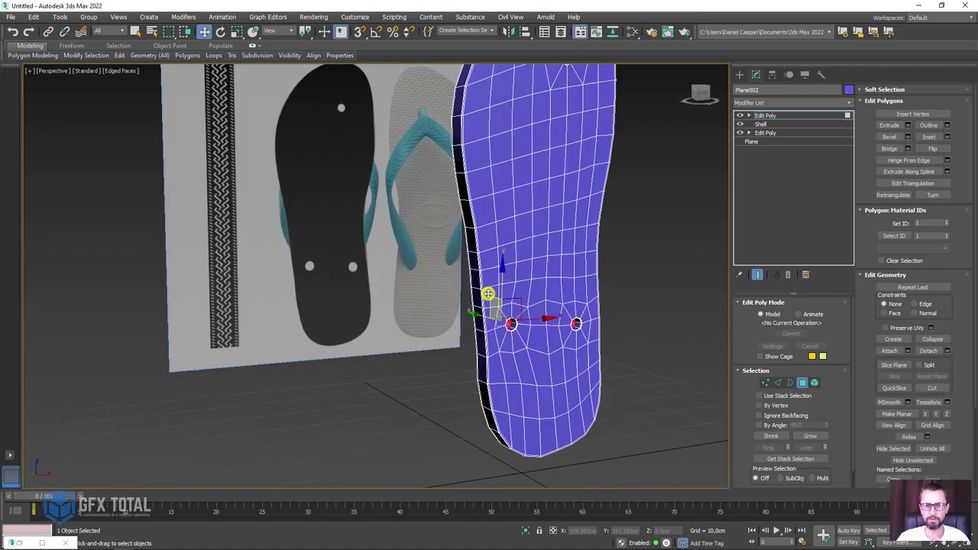
scroll(487, 293, "up", 3)
scroll(362, 323, "up", 2)
scroll(498, 331, "up", 2)
middle_click_drag(498, 331, 531, 330, "alt")
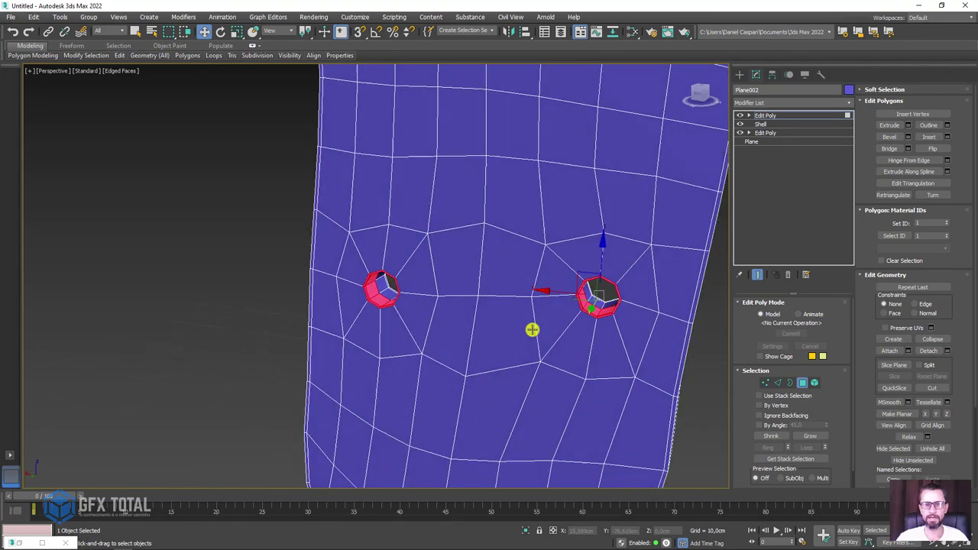
scroll(437, 295, "up", 3)
scroll(369, 288, "up", 2)
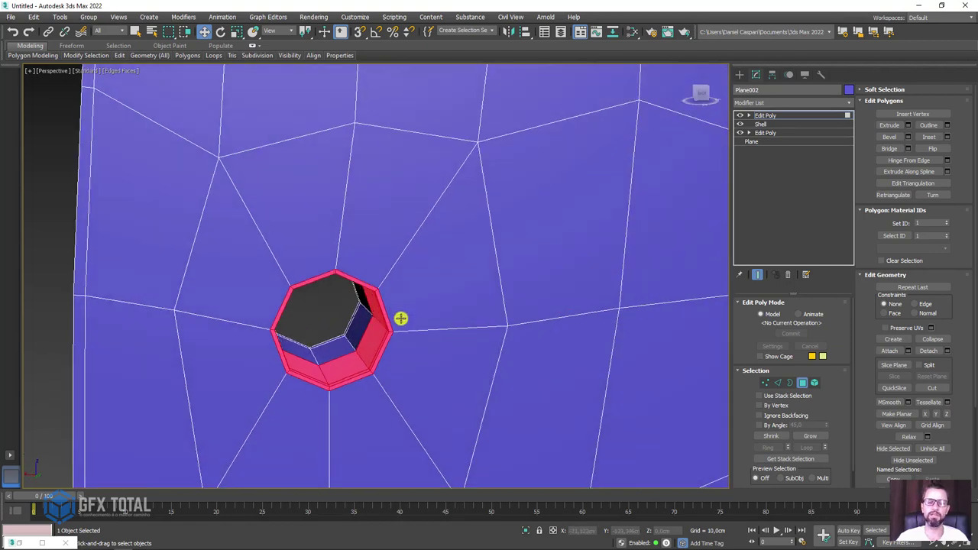
- Uniformly scale the polygons of both strap holes to widen them, then switch to Edge mode
key("e")
key("r")
scroll(379, 293, "down", 3)
middle_click_drag(526, 318, 472, 308)
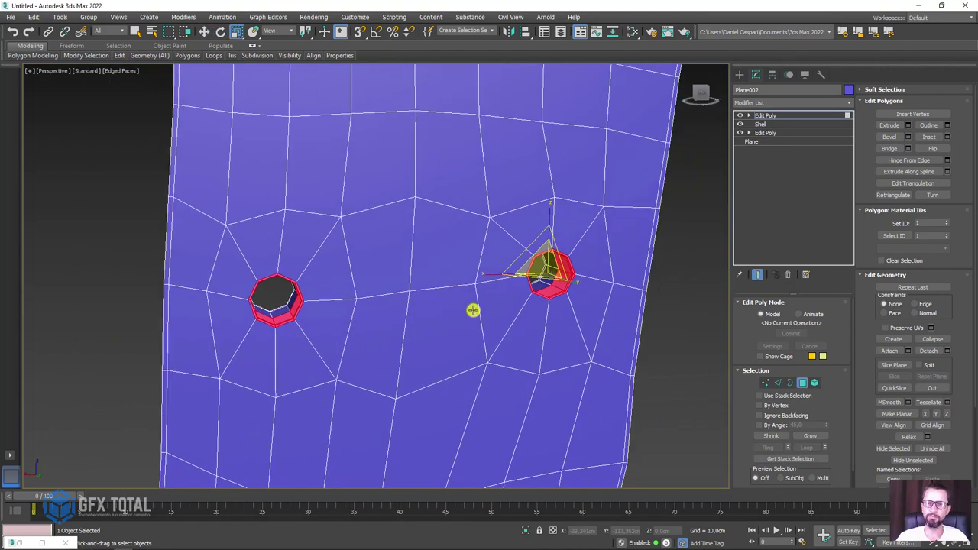
left_click_drag(526, 244, 560, 270)
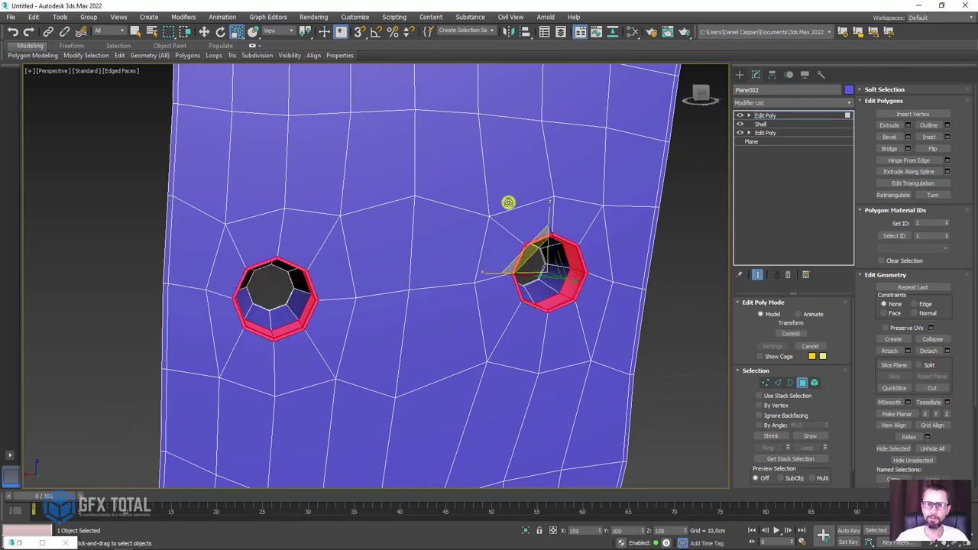
scroll(561, 269, "up", 8)
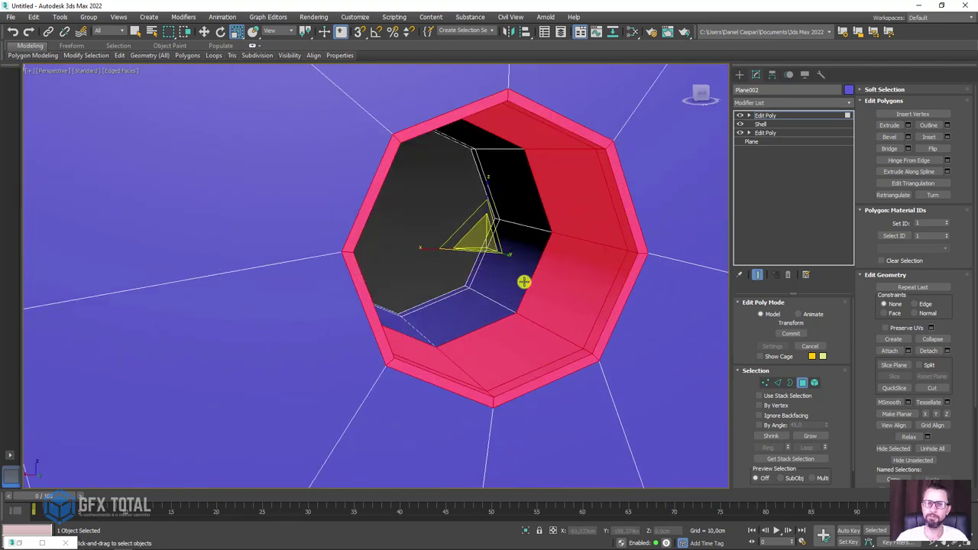
left_click(774, 383)
- Chamfer the left strap hole's rim edges by about 0,05cm
scroll(603, 312, "down", 3)
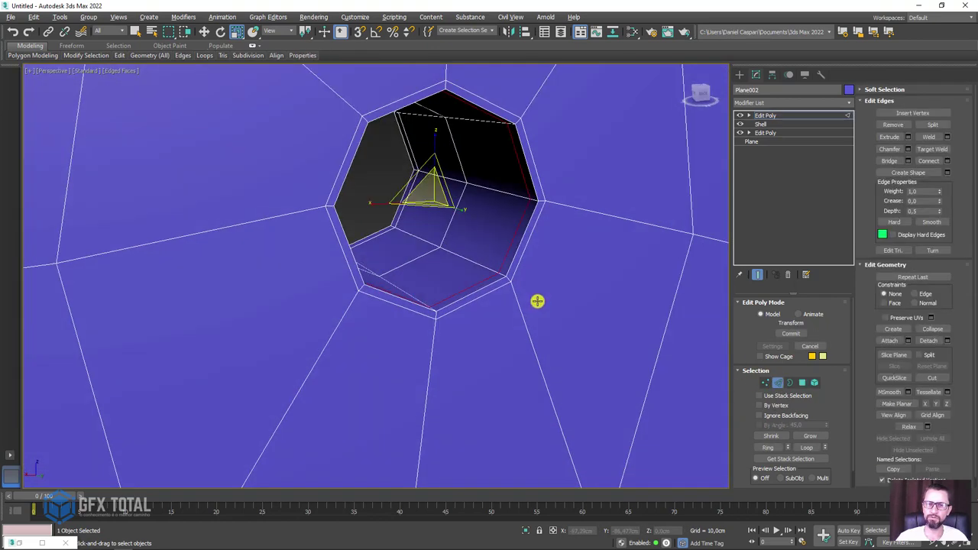
mouse_move(538, 299)
middle_mouse_down("alt")
mouse_move(472, 299)
mouse_move(491, 306)
middle_mouse_up("alt")
scroll(483, 294, "up", 5)
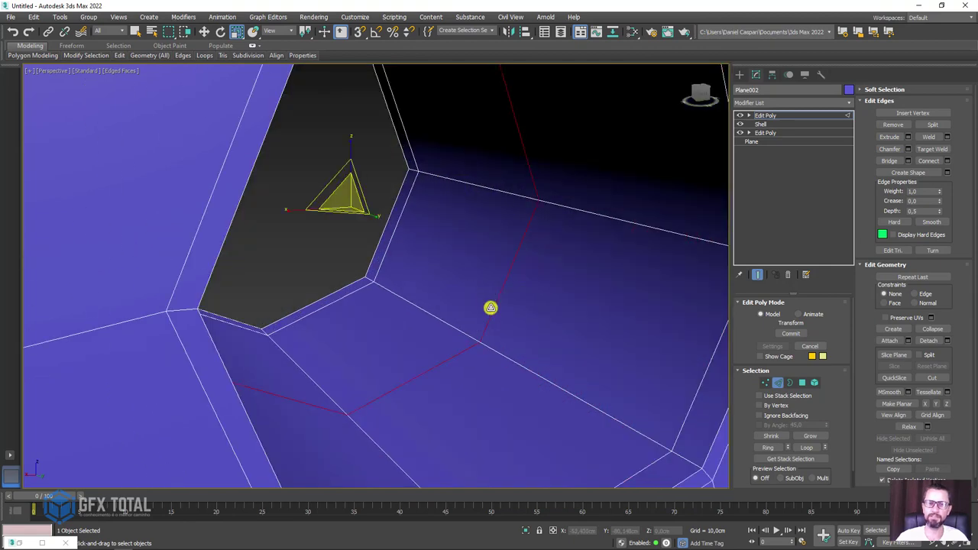
scroll(417, 338, "down", 3)
mouse_move(417, 339)
middle_mouse_down("alt")
mouse_move(328, 323)
mouse_move(379, 167)
mouse_move(436, 217)
middle_mouse_up("alt")
scroll(377, 337, "up", 4)
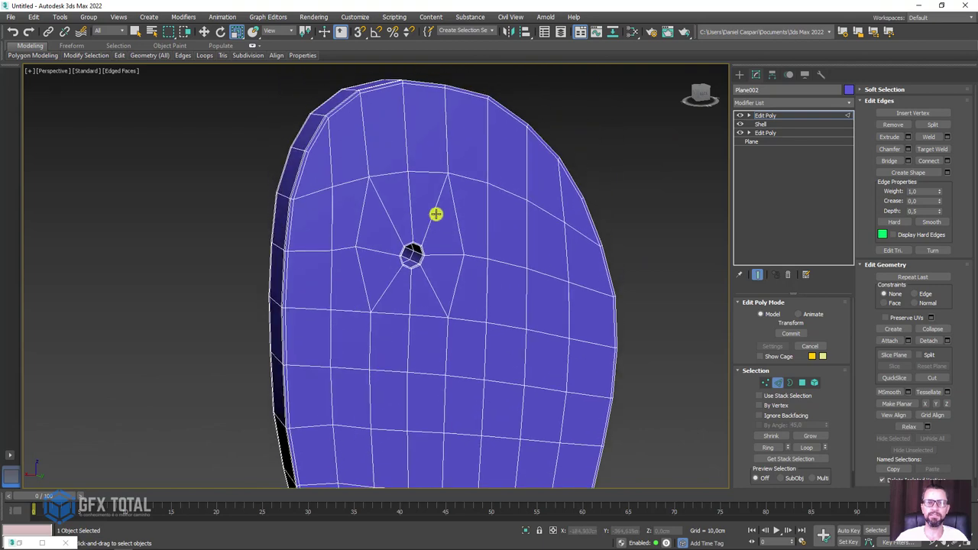
scroll(436, 216, "up", 5)
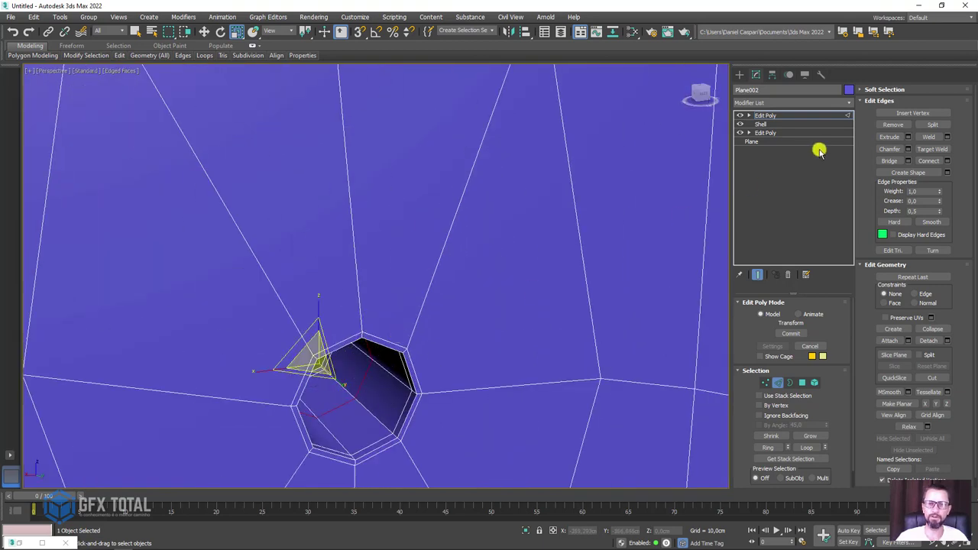
left_click(908, 150)
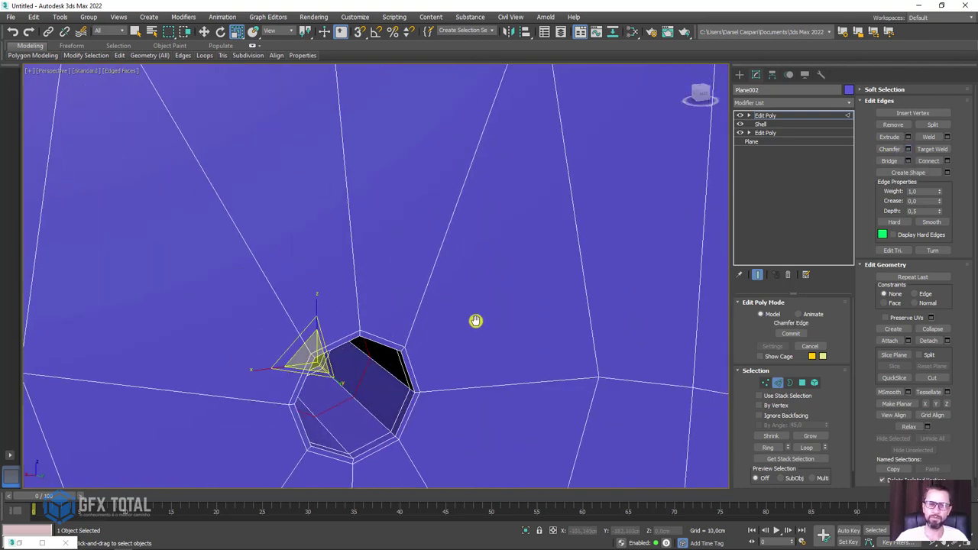
scroll(474, 323, "up", 4)
left_click_drag(367, 186, 368, 181)
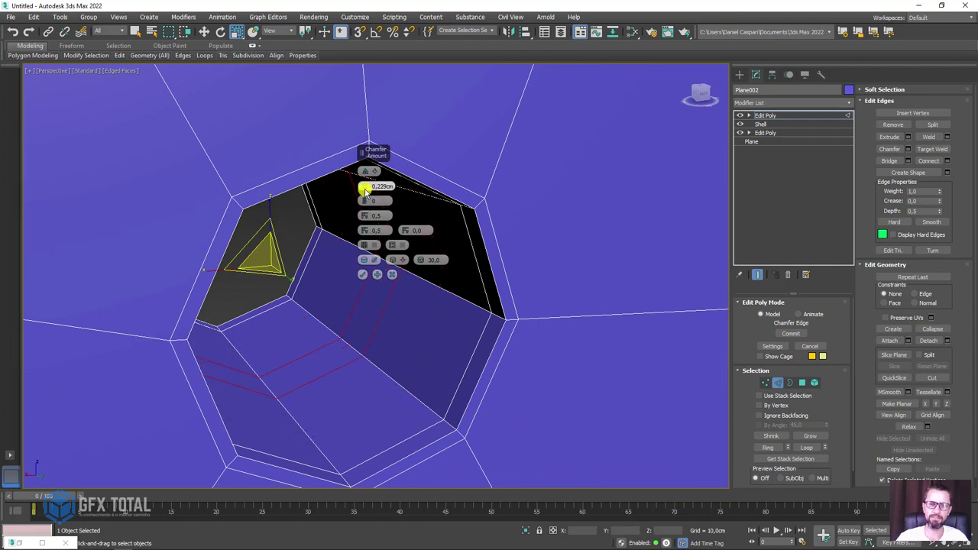
left_click(379, 187)
type("0,05")
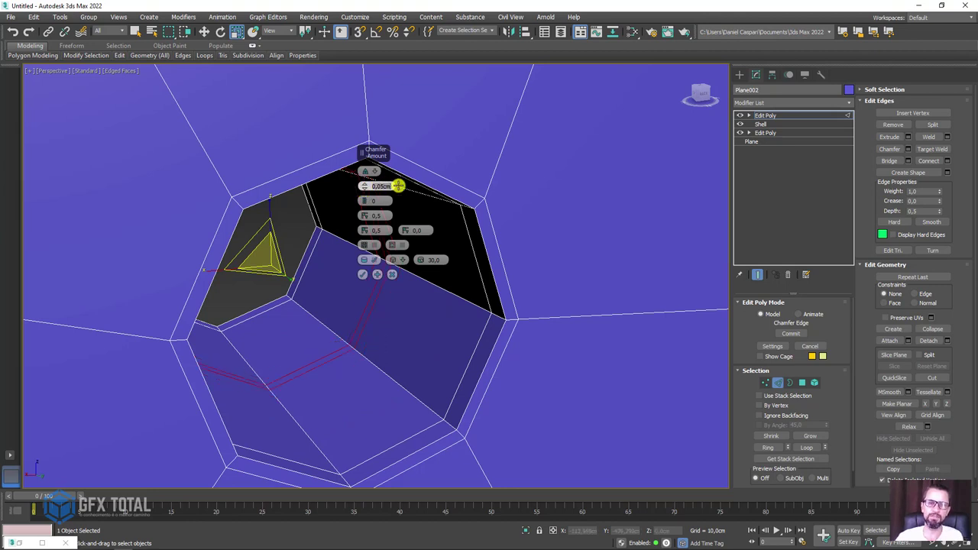
left_click(361, 275)
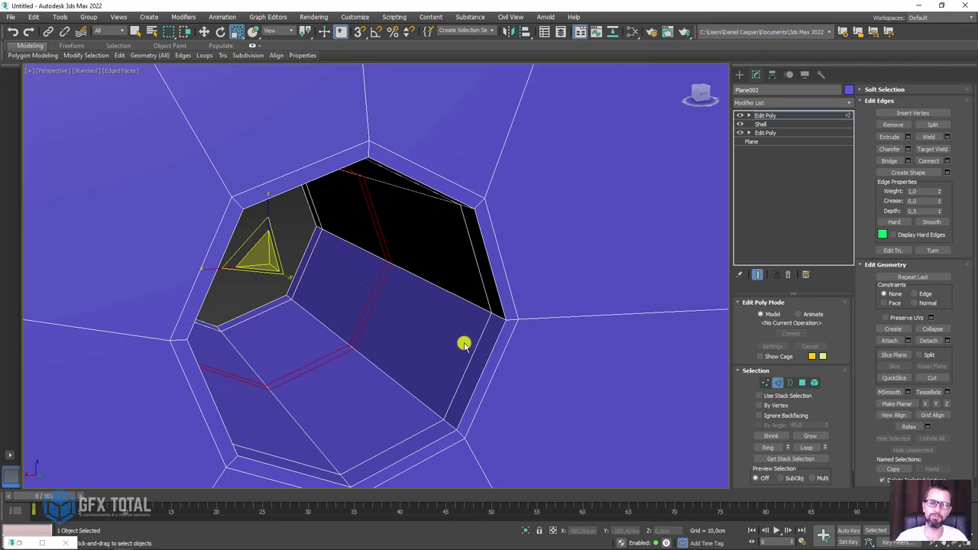
- In Polygon mode, scale down the selected polygons lining the strap hole
scroll(474, 357, "down", 5)
scroll(470, 355, "down", 10)
scroll(521, 395, "up", 5)
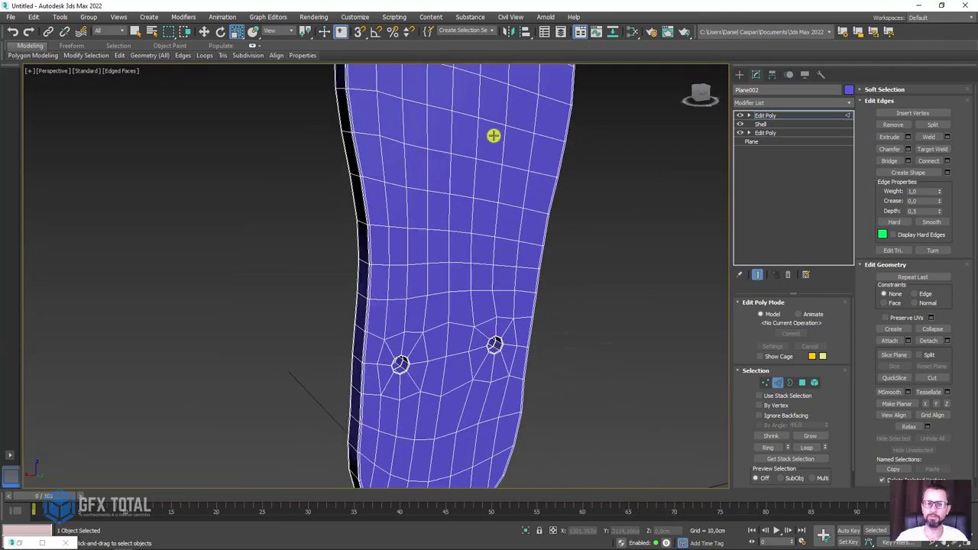
scroll(490, 350, "up", 5)
scroll(491, 350, "up", 5)
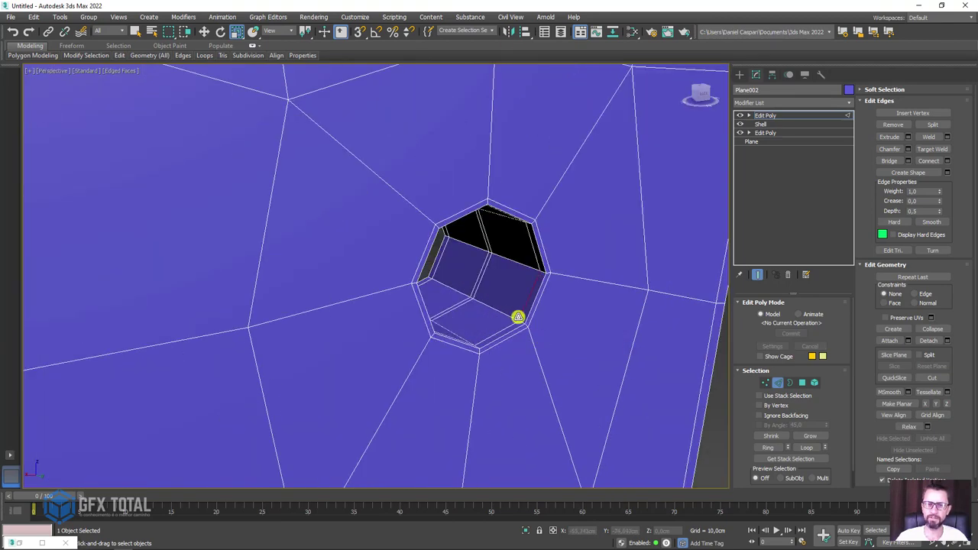
scroll(337, 362, "down", 5)
scroll(316, 347, "up", 3)
scroll(275, 345, "up", 2)
scroll(262, 351, "up", 2)
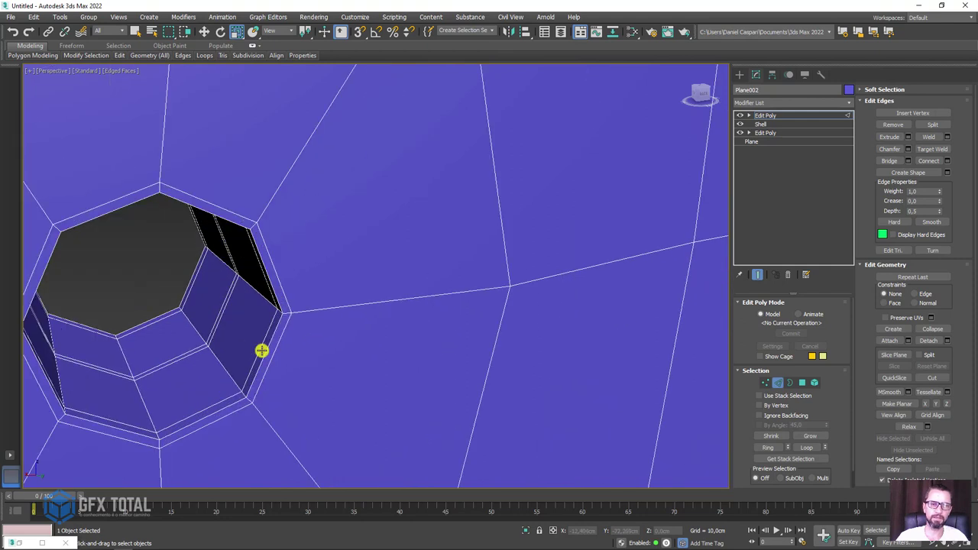
left_click(803, 382)
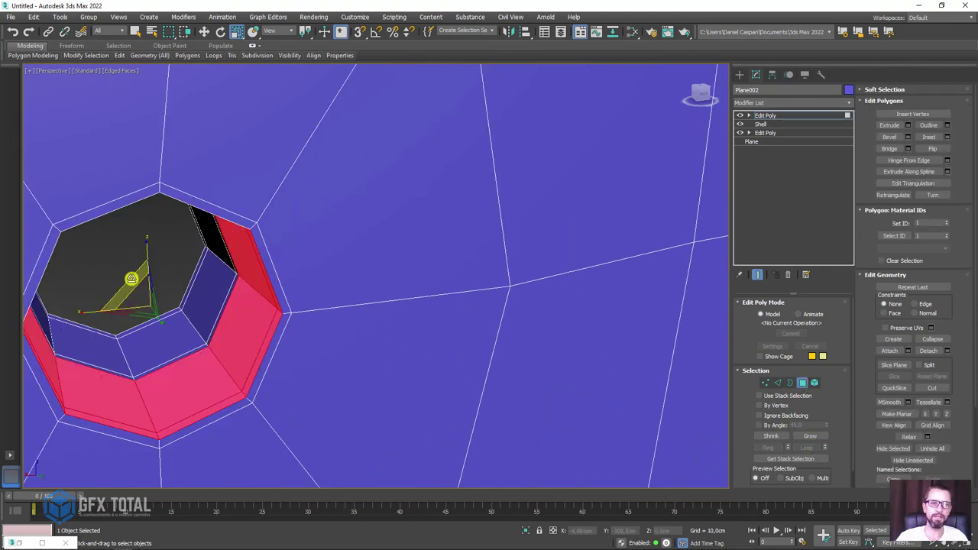
left_click_drag(125, 240, 138, 262)
- Grow the polygon selection twice to reach the hole's outer rim faces
scroll(199, 294, "down", 4)
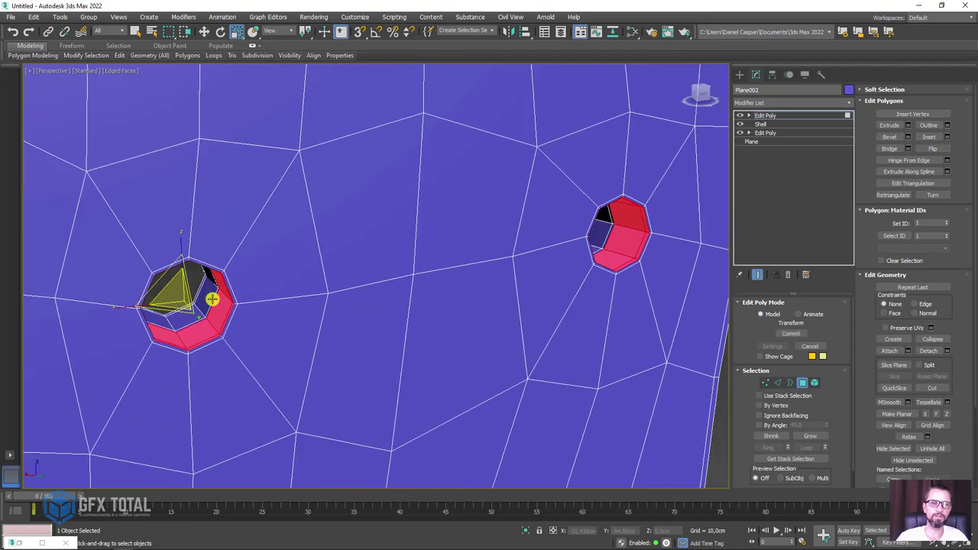
scroll(214, 294, "up", 1)
scroll(218, 290, "up", 3)
scroll(218, 289, "up", 2)
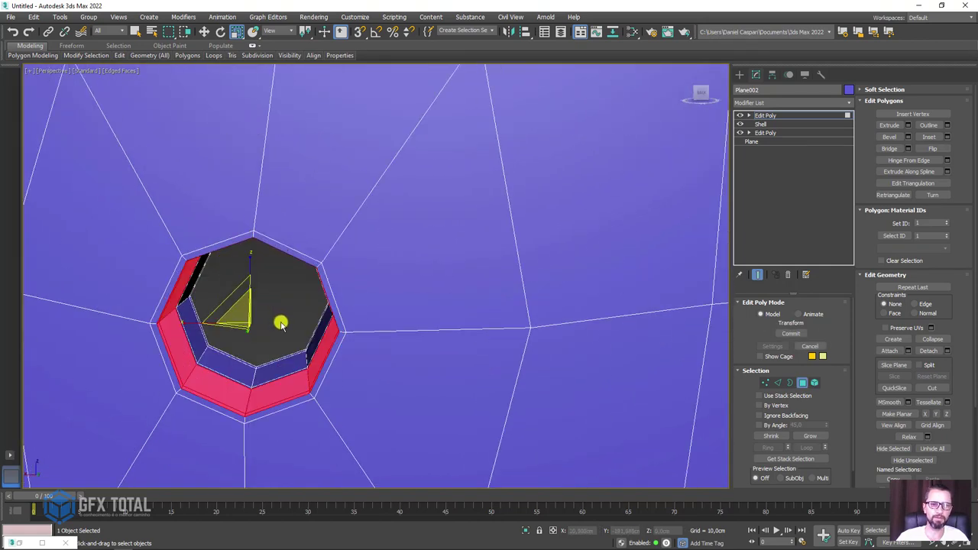
middle_click_drag(281, 324, 352, 405, "alt")
left_click(811, 436)
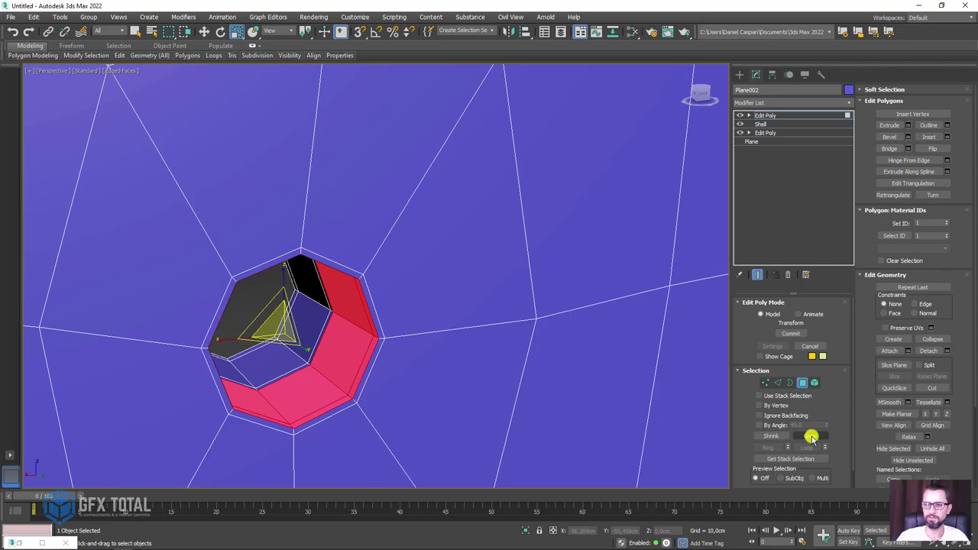
left_click(811, 436)
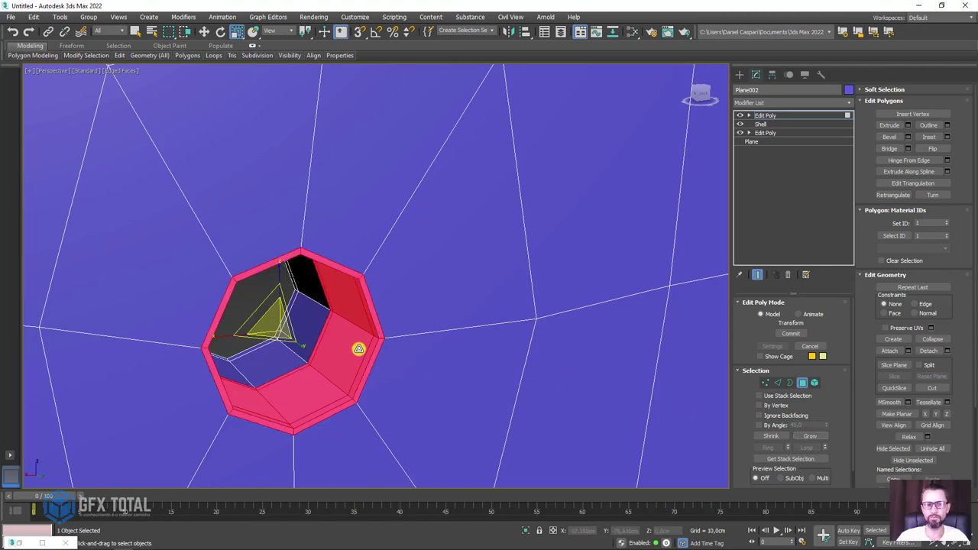
middle_click_drag(353, 357, 640, 385, "alt")
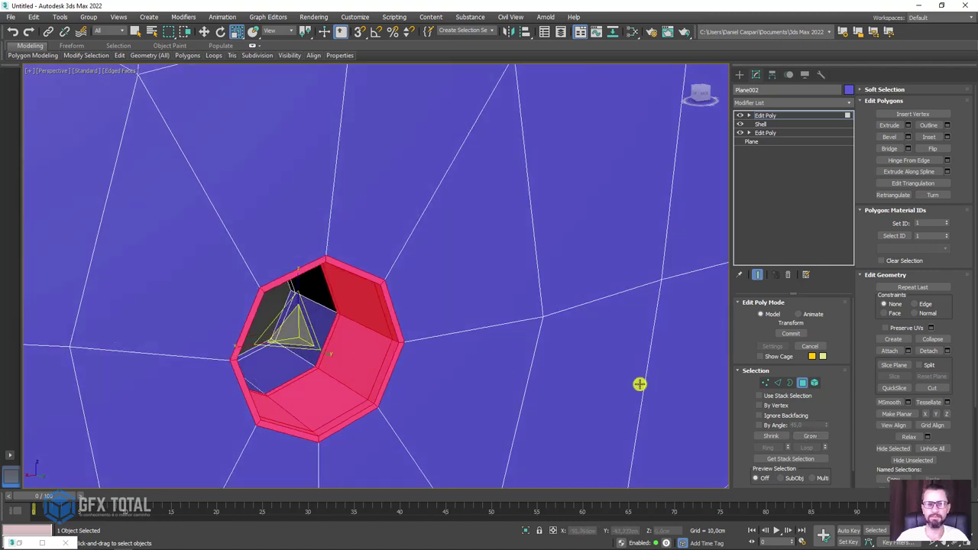
- In Edge mode, select an inner-wall edge of the hole and Ring it
left_click(778, 383)
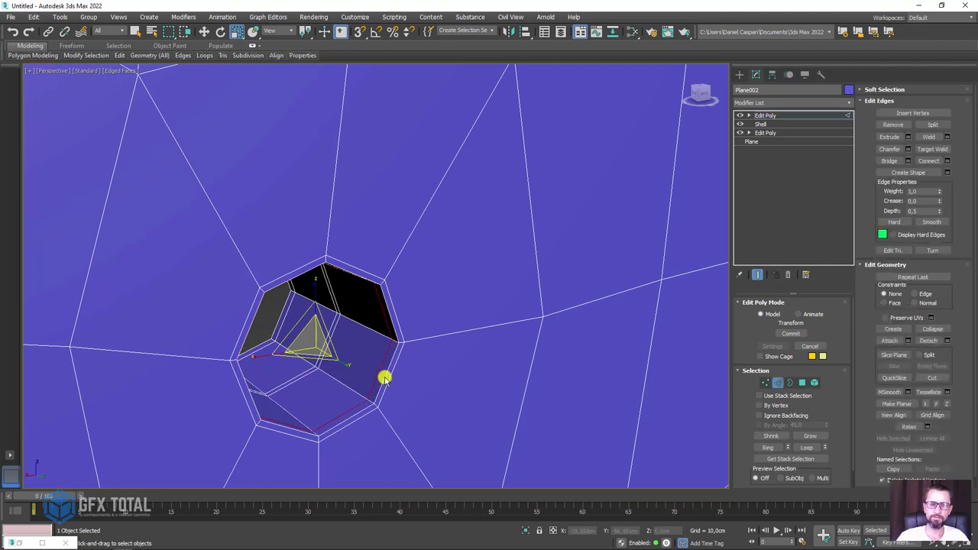
scroll(386, 380, "up", 5)
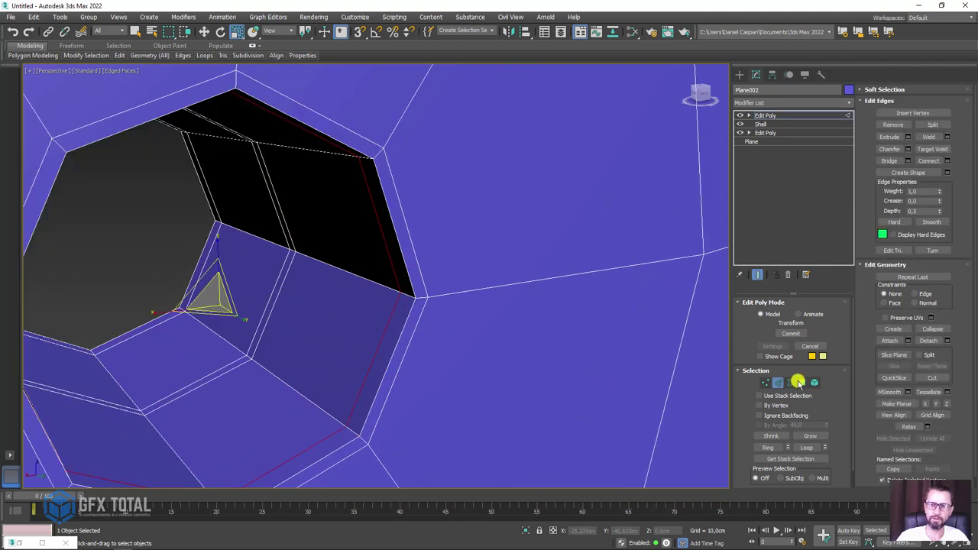
left_click(775, 384)
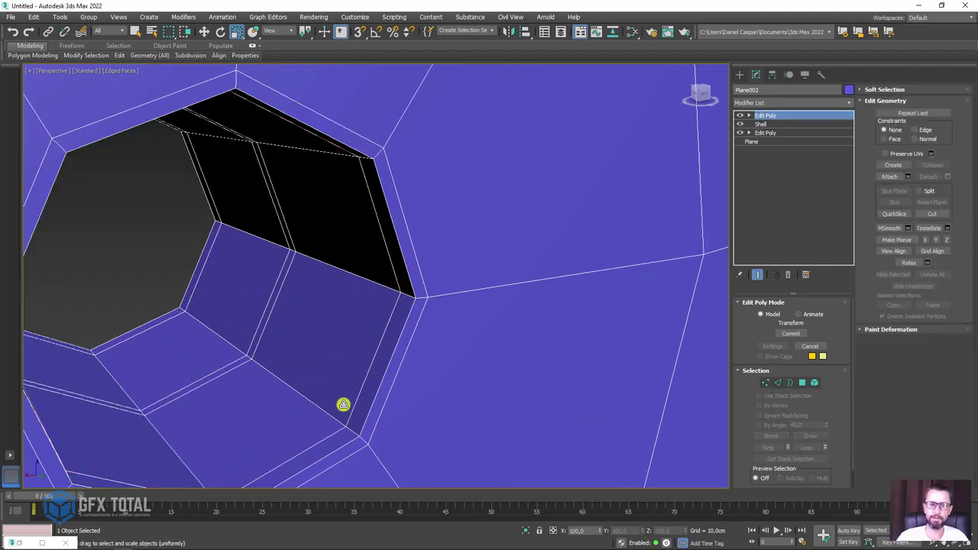
left_click(774, 385)
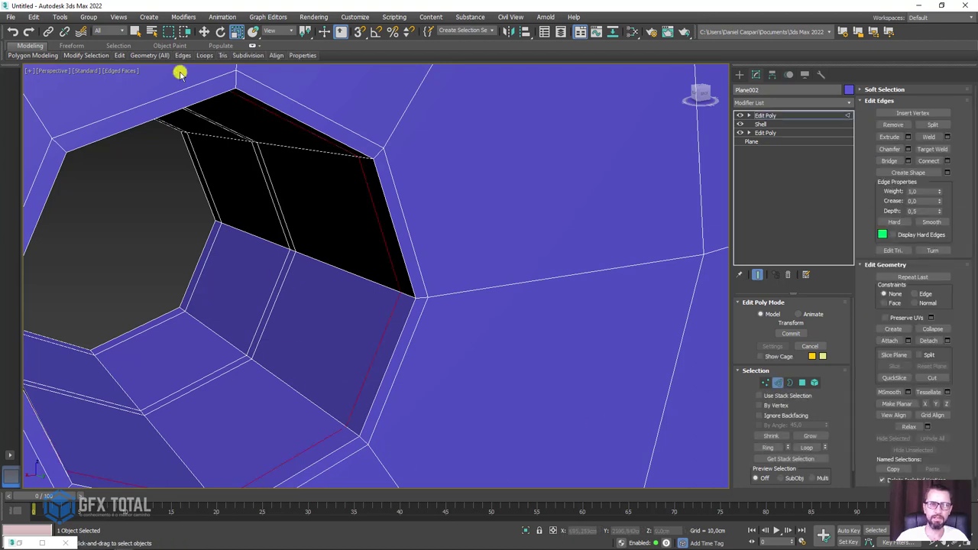
left_click(204, 31)
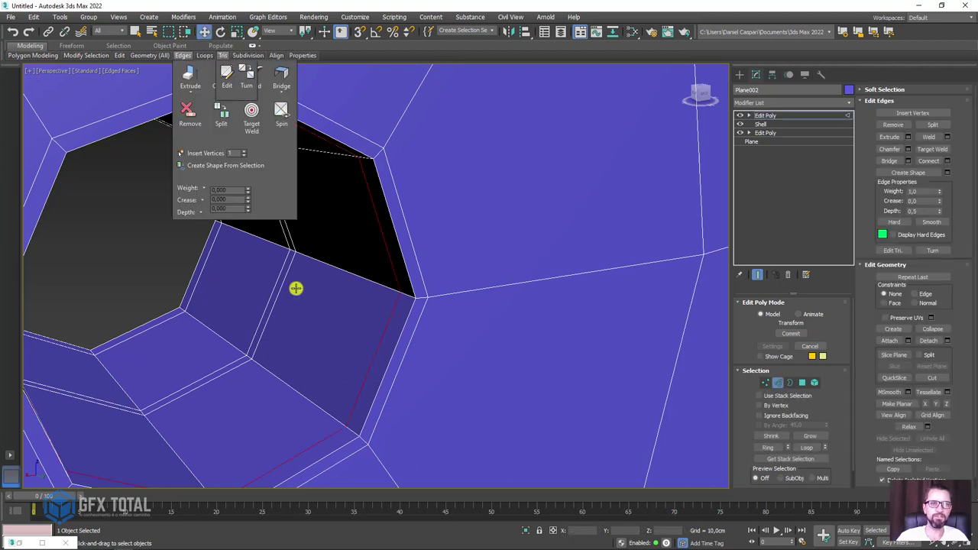
left_click(353, 431)
middle_click_drag(365, 429, 433, 312, "alt")
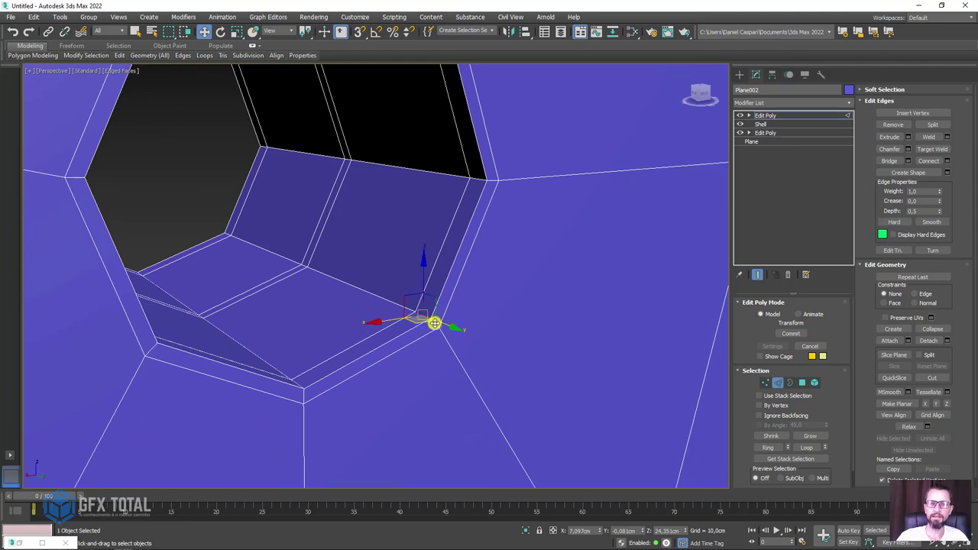
scroll(425, 314, "down", 3)
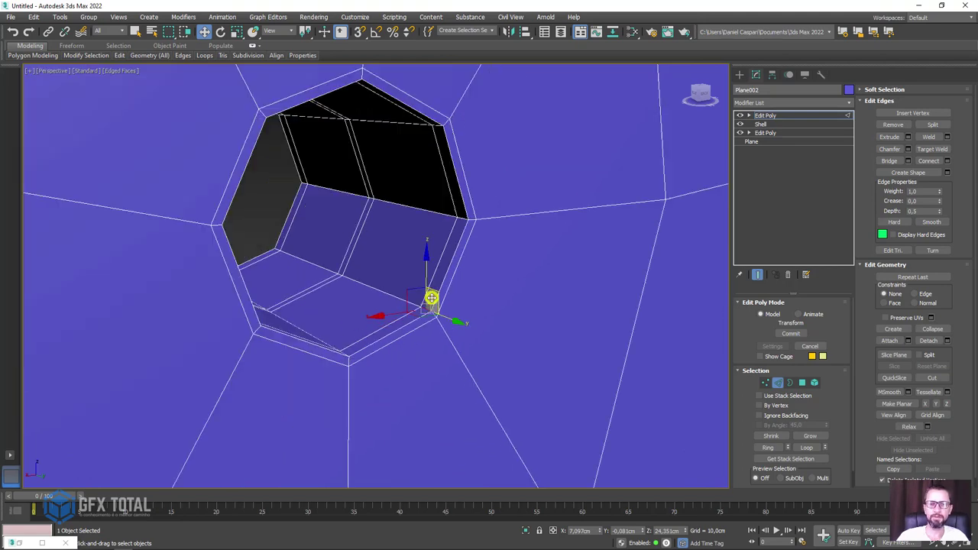
scroll(432, 297, "down", 5)
mouse_move(443, 192)
middle_mouse_down()
mouse_move(584, 393)
mouse_move(512, 326)
middle_mouse_up()
scroll(508, 337, "up", 5)
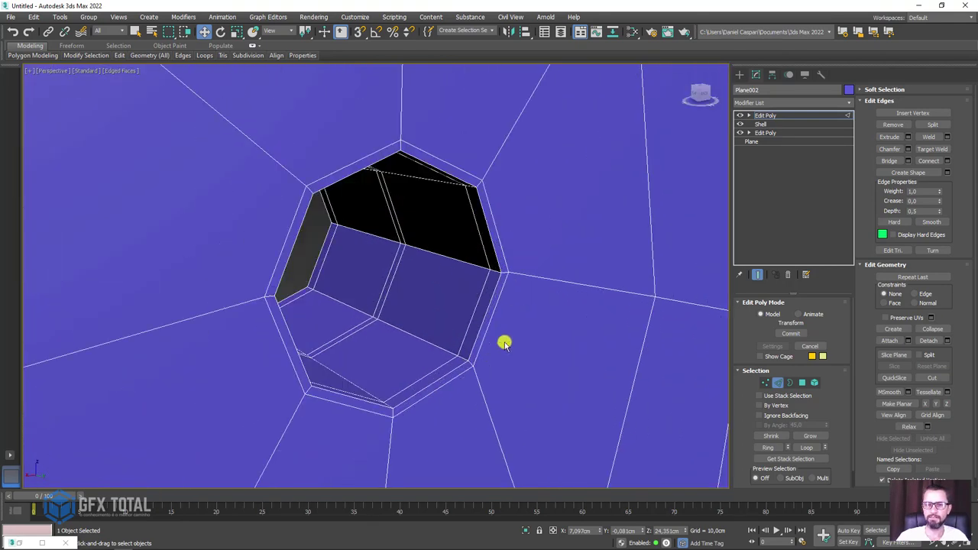
scroll(463, 359, "down", 5)
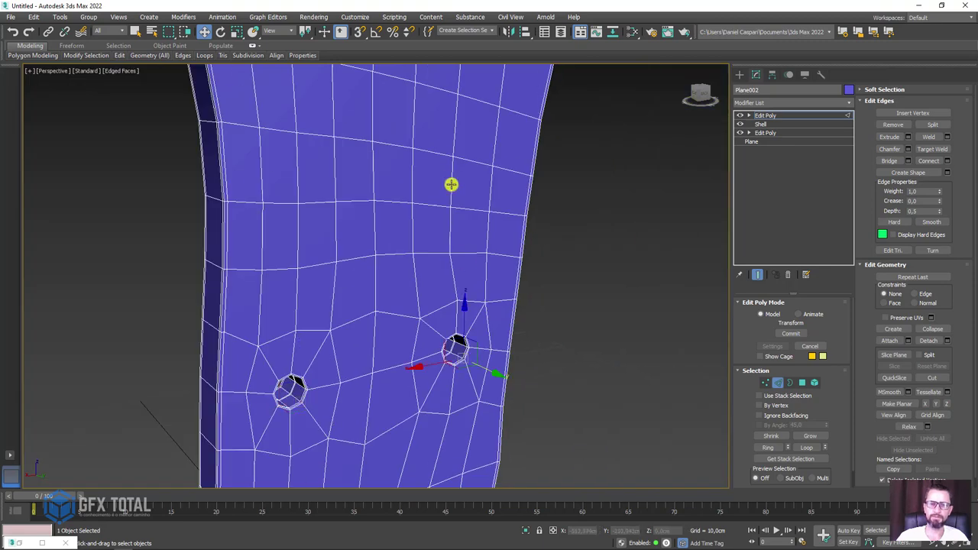
middle_click_drag(452, 183, 452, 381)
scroll(370, 201, "up", 4)
scroll(421, 102, "up", 2)
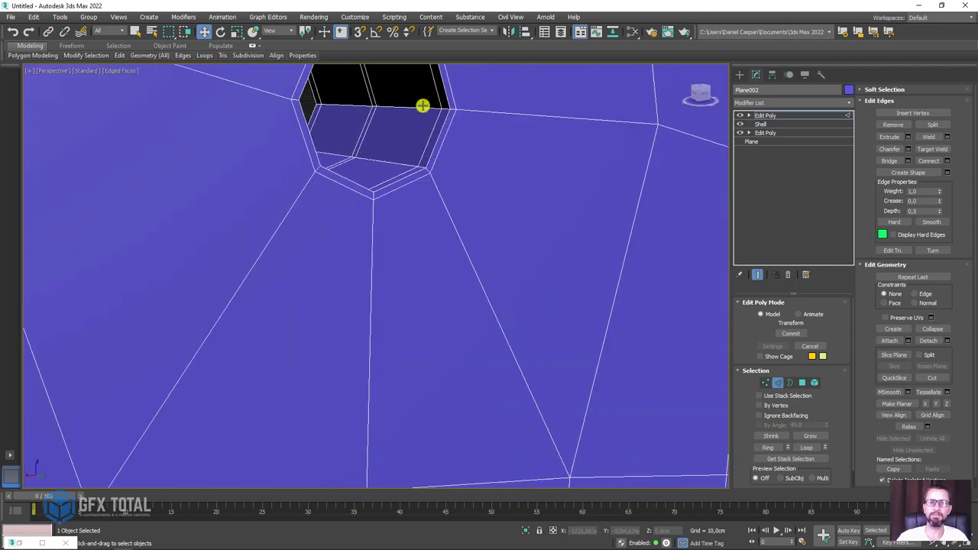
scroll(455, 106, "up", 3)
left_click(479, 113)
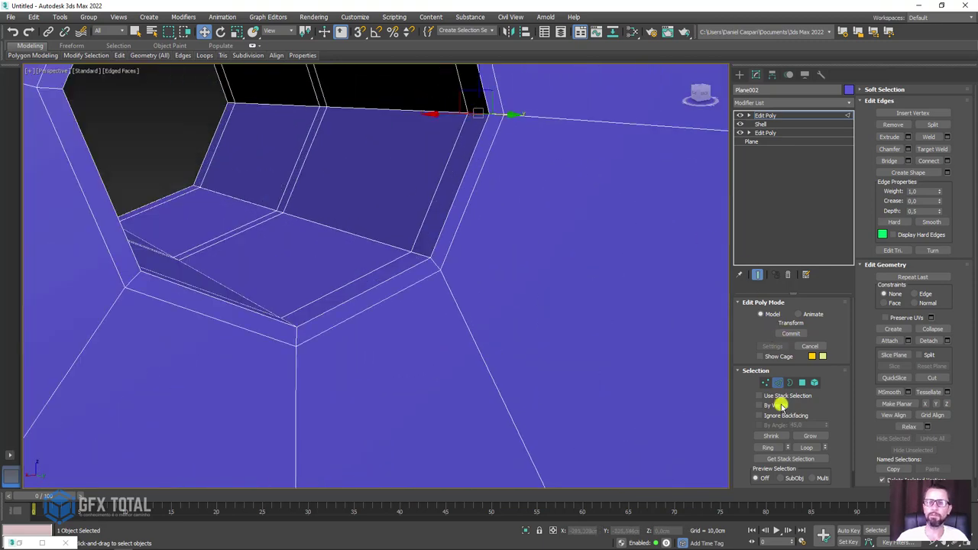
left_click(770, 447)
- Back in Polygon mode, grow the face selection around the strap hole
left_click(802, 383)
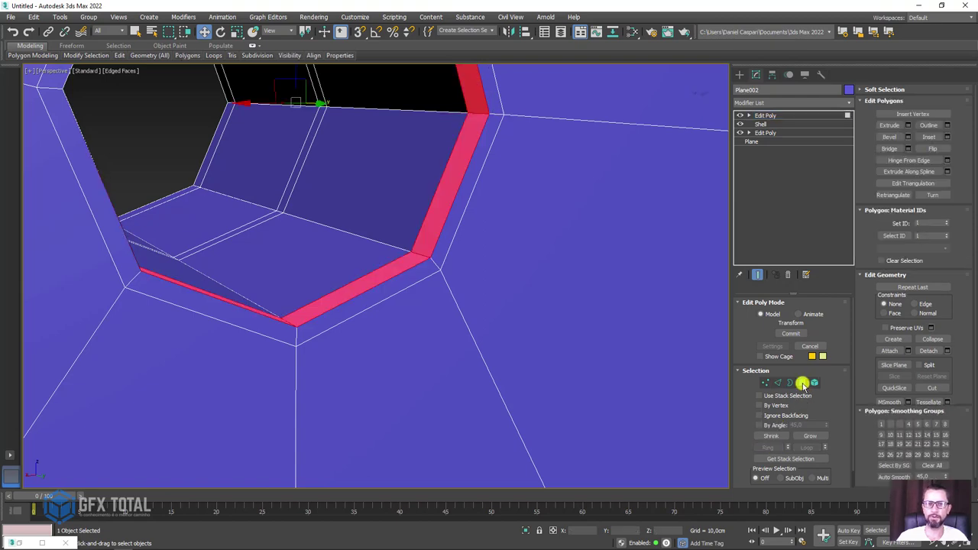
left_click(809, 435)
scroll(579, 325, "down", 5)
scroll(579, 325, "down", 3)
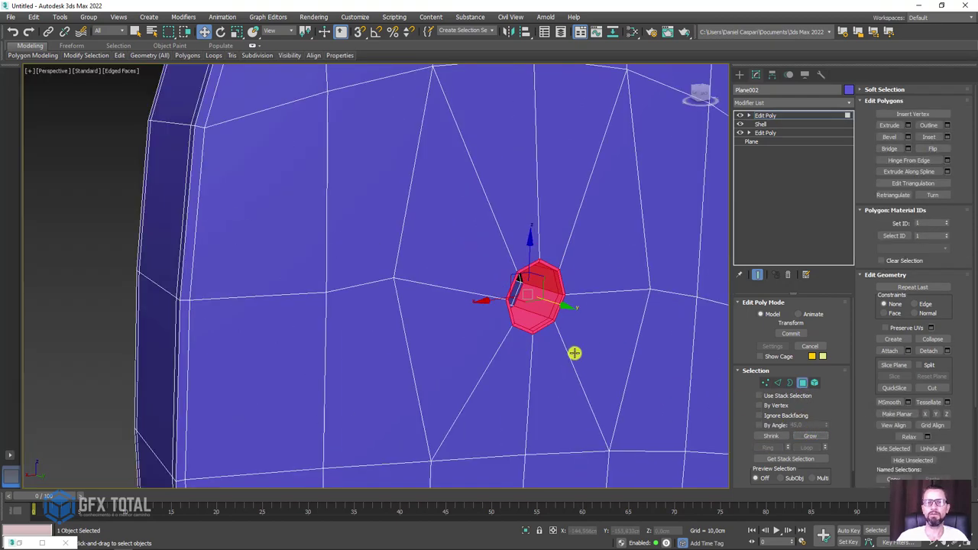
scroll(575, 352, "down", 3)
scroll(520, 265, "down", 3)
scroll(507, 312, "down", 3)
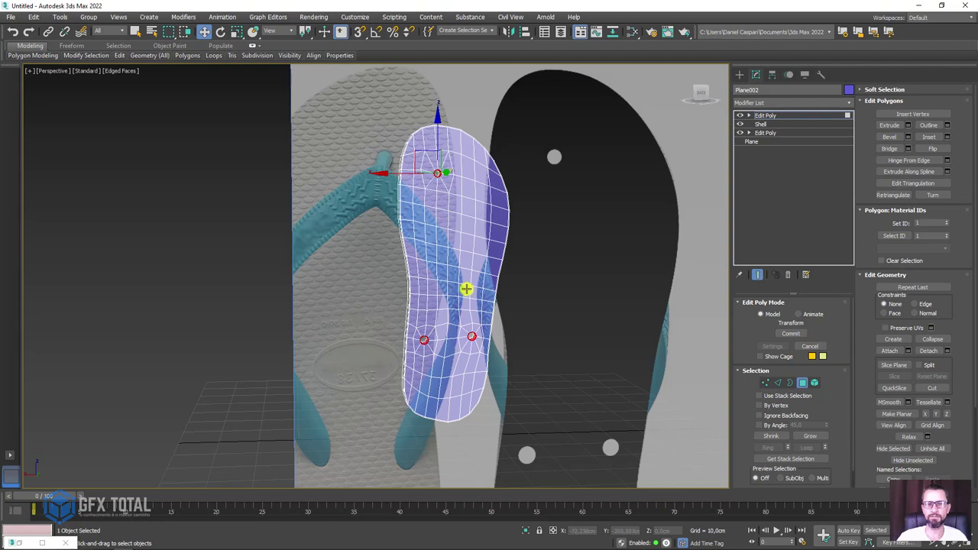
scroll(466, 289, "up", 3)
scroll(463, 237, "down", 2)
scroll(448, 182, "down", 2)
scroll(448, 237, "down", 2)
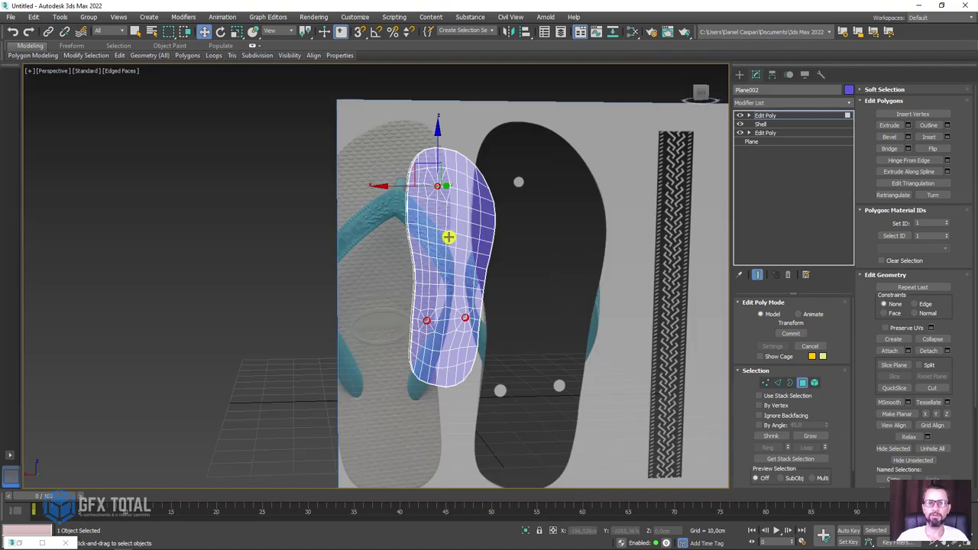
mouse_move(449, 237)
middle_mouse_down("alt")
mouse_move(528, 273)
mouse_move(490, 251)
mouse_move(430, 160)
middle_mouse_up("alt")
scroll(517, 273, "up", 5)
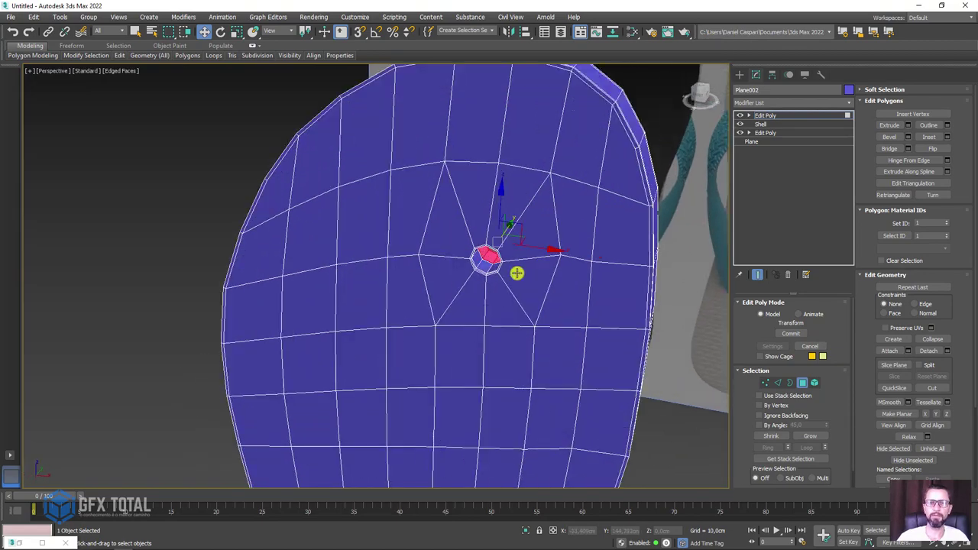
mouse_move(517, 273)
middle_mouse_down("alt")
mouse_move(426, 284)
mouse_move(332, 264)
middle_mouse_up("alt")
scroll(457, 267, "up", 5)
- Uniformly scale the selected hole faces up to about 192%
key("r")
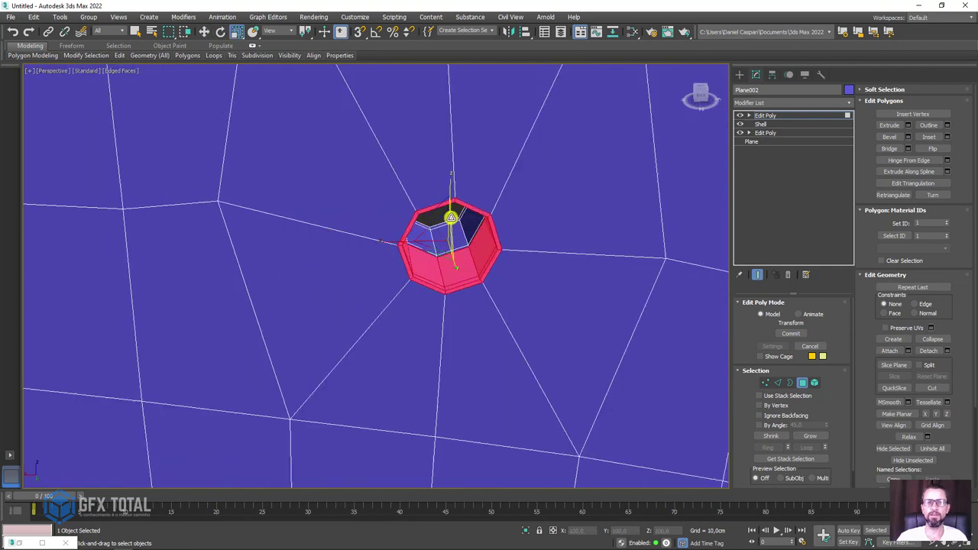
left_click_drag(422, 221, 400, 178)
mouse_move(398, 177)
middle_mouse_down("alt")
mouse_move(578, 329)
mouse_move(561, 338)
mouse_move(513, 320)
mouse_move(632, 345)
middle_mouse_up("alt")
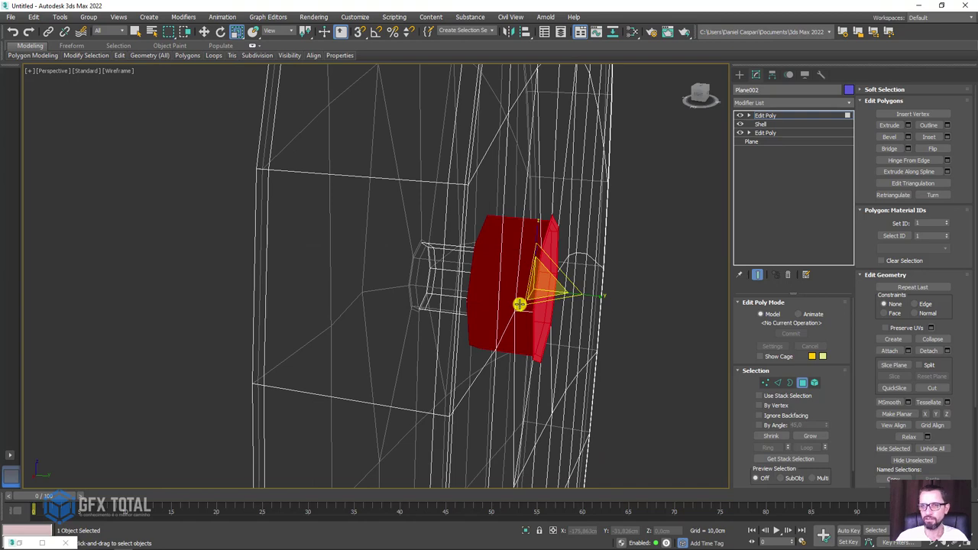
middle_click_drag(631, 345, 489, 321, "alt")
scroll(443, 216, "up", 5)
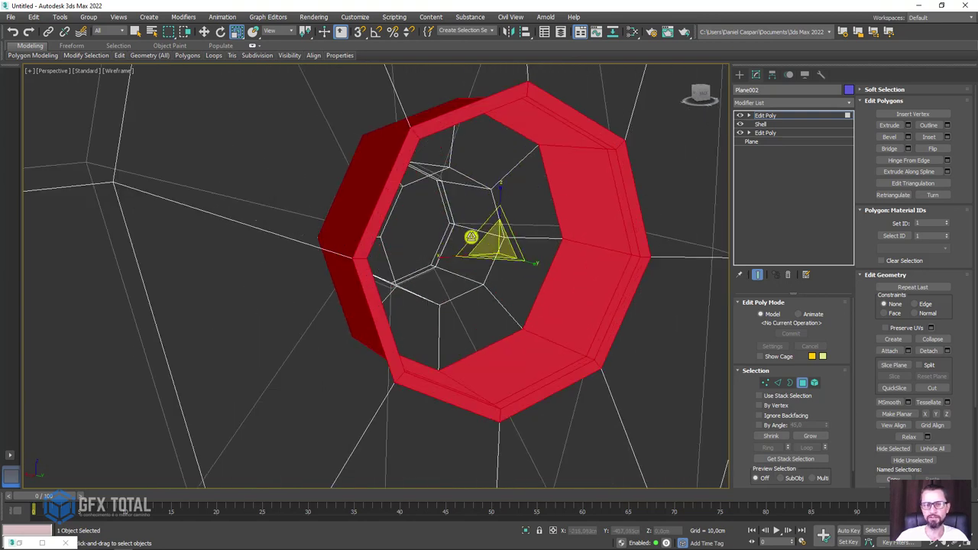
scroll(444, 216, "up", 2)
middle_click_drag(468, 236, 465, 231, "alt")
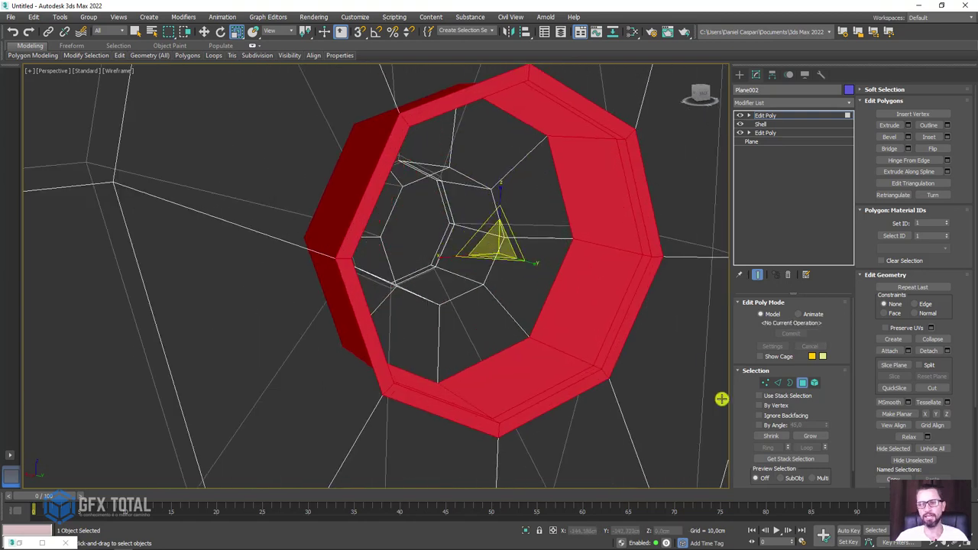
left_click(781, 382)
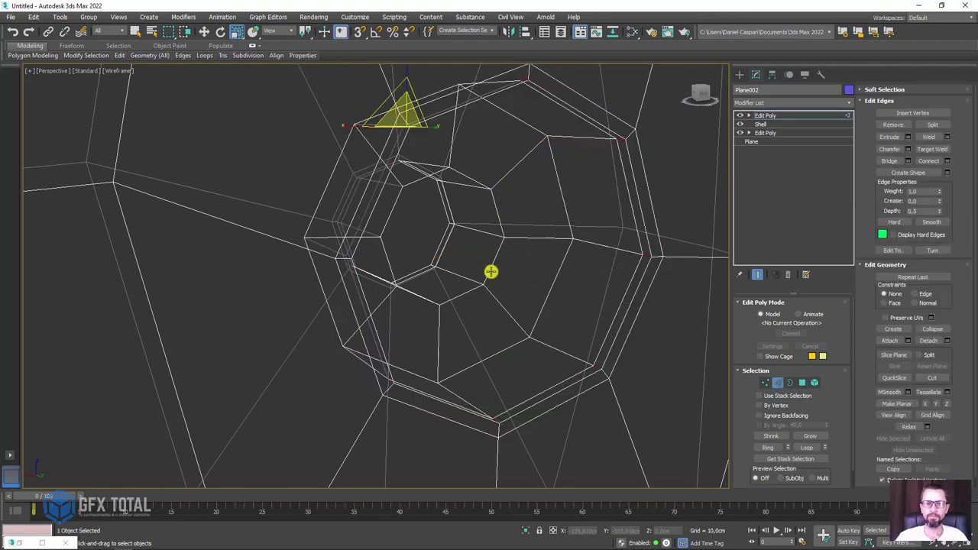
- Select the left hole's inner edge loop and chamfer it with 1 segment
scroll(491, 272, "down", 2)
scroll(520, 313, "down", 3)
scroll(565, 382, "down", 2)
scroll(554, 394, "down", 2)
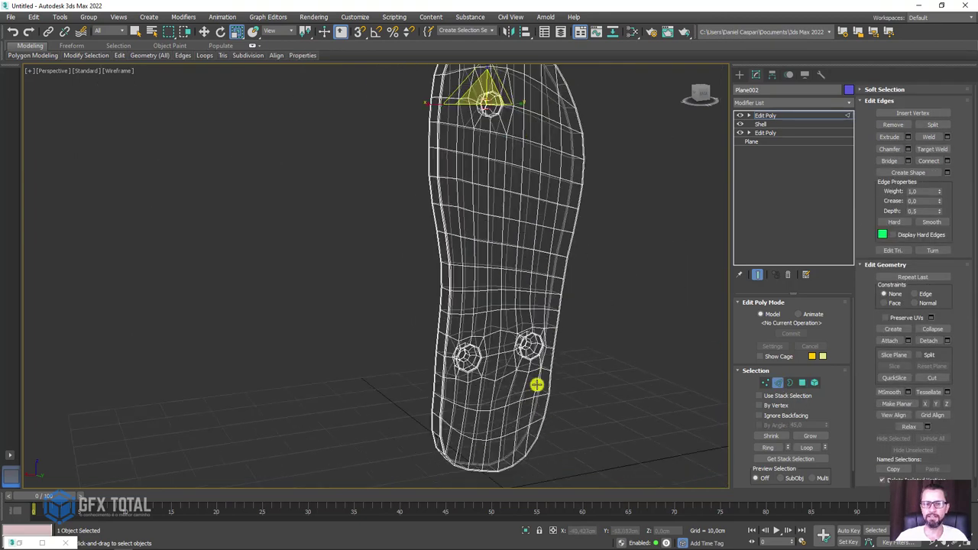
scroll(536, 367, "up", 4)
scroll(532, 275, "up", 2)
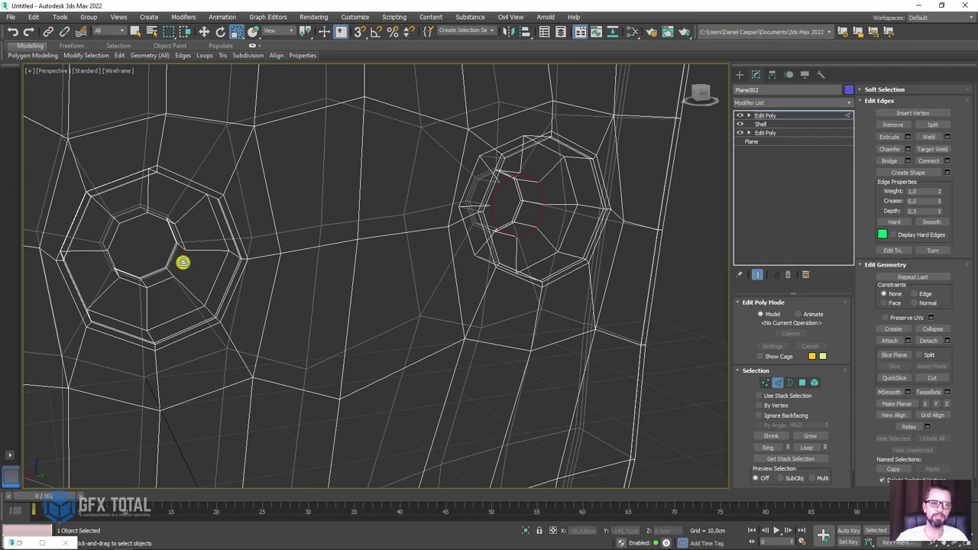
double_click(183, 262)
key("F3")
middle_click_drag(209, 267, 347, 270)
scroll(347, 271, "up", 3)
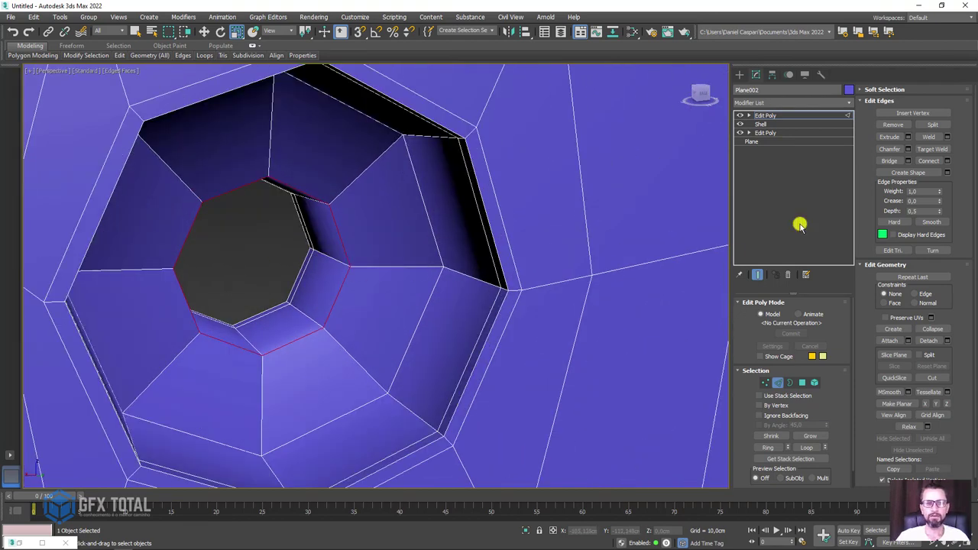
key("ctrl+shift+c")
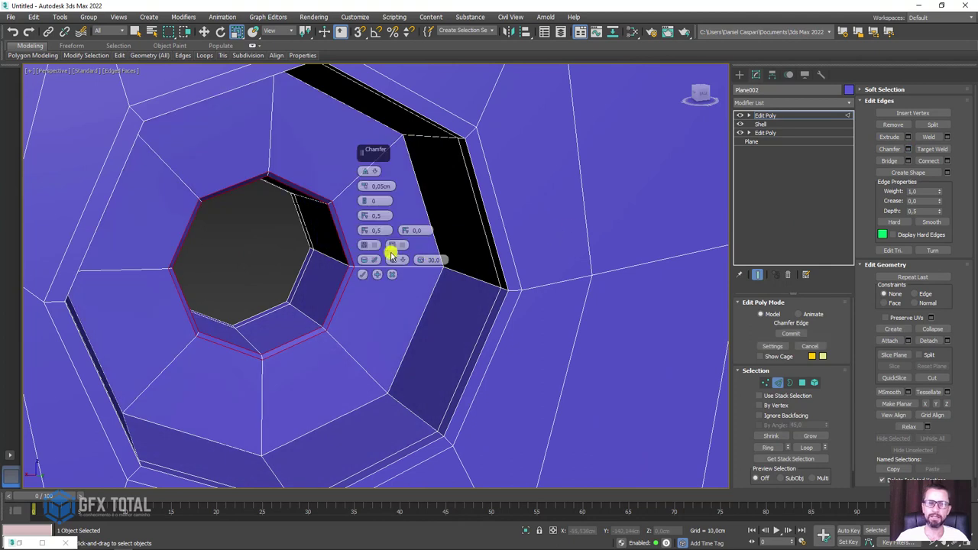
left_click_drag(363, 200, 367, 196)
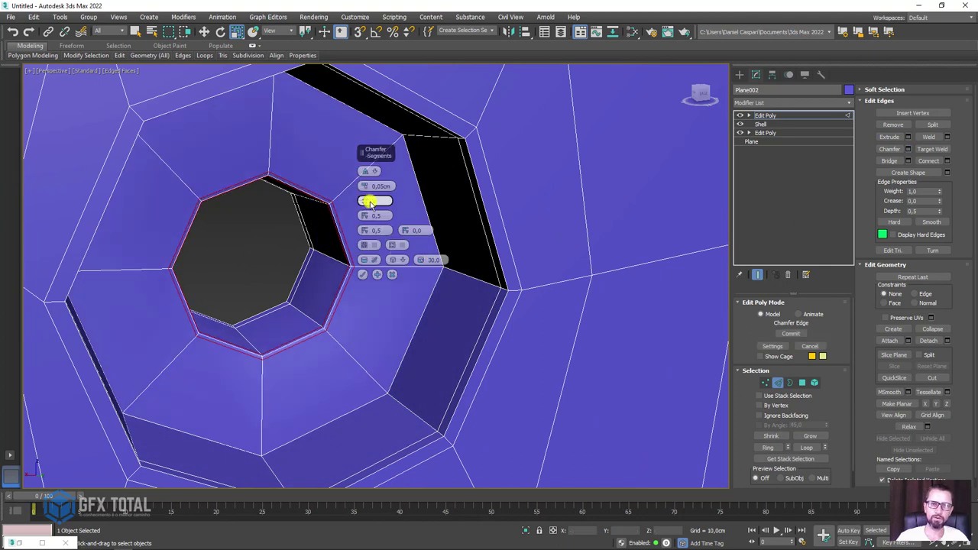
left_click(364, 276)
- Add a TurboSmooth modifier on top of the sole's modifier stack
left_click(795, 115)
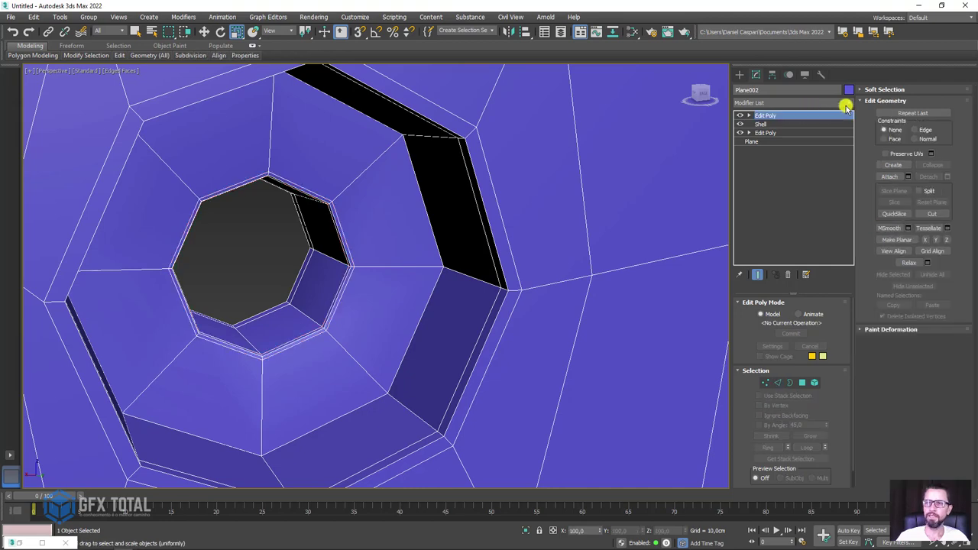
left_click(847, 102)
left_click_drag(847, 120, 847, 359)
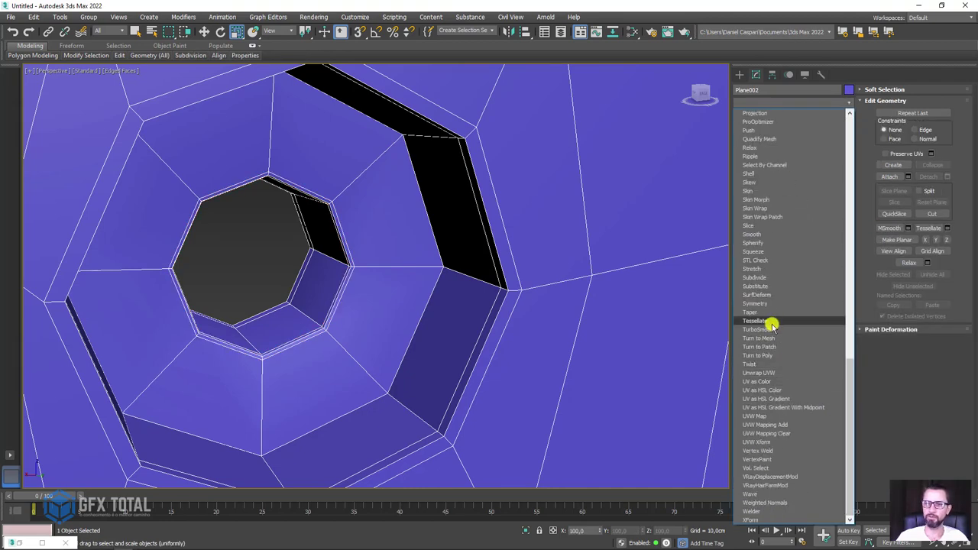
left_click(769, 328)
scroll(528, 286, "down", 5)
mouse_move(540, 289)
middle_mouse_down("alt")
mouse_move(579, 284)
mouse_move(494, 283)
mouse_move(546, 306)
middle_mouse_up("alt")
scroll(481, 285, "up", 4)
scroll(481, 286, "up", 3)
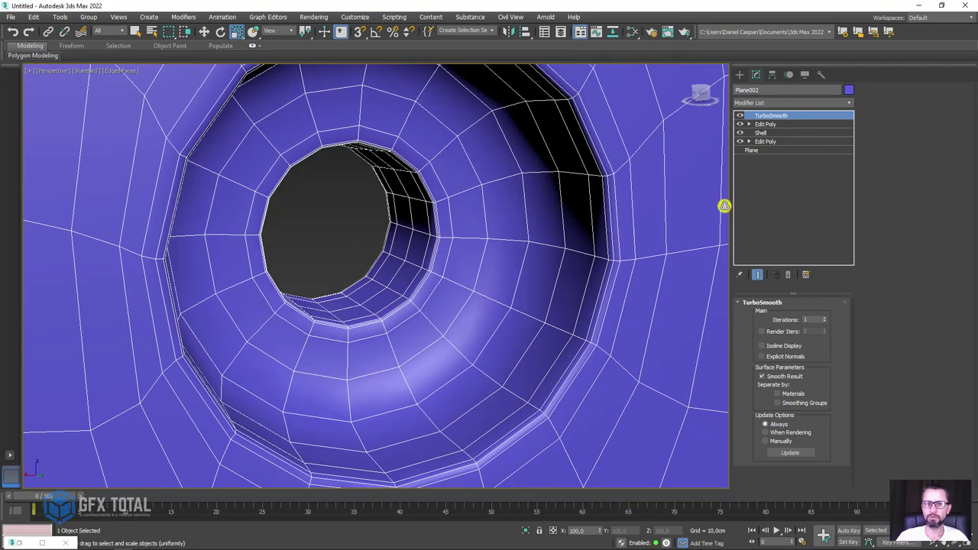
- Turn TurboSmooth off, then at Edit Poly Edge level select an edge beside the right hole
left_click(740, 116)
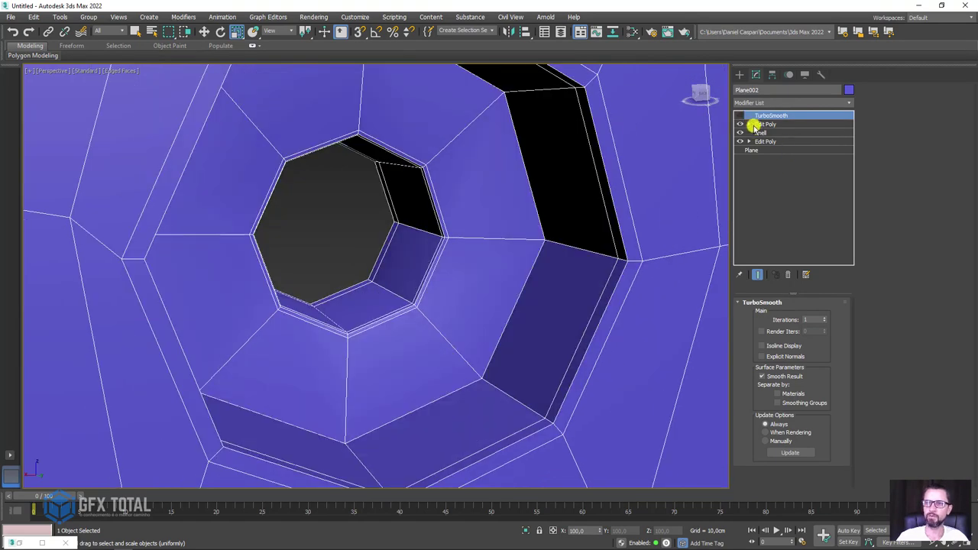
left_click(757, 125)
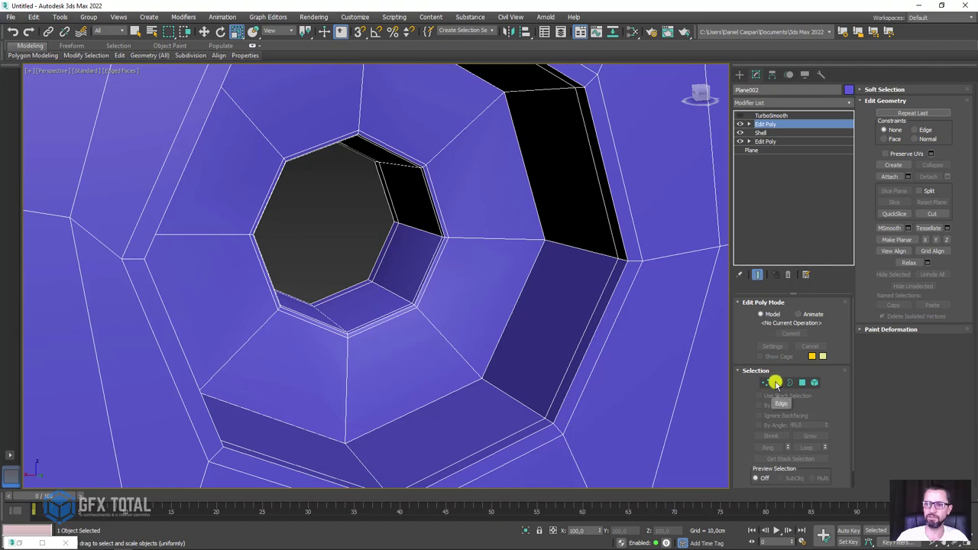
left_click(776, 383)
left_click(512, 304)
scroll(607, 253, "down", 5)
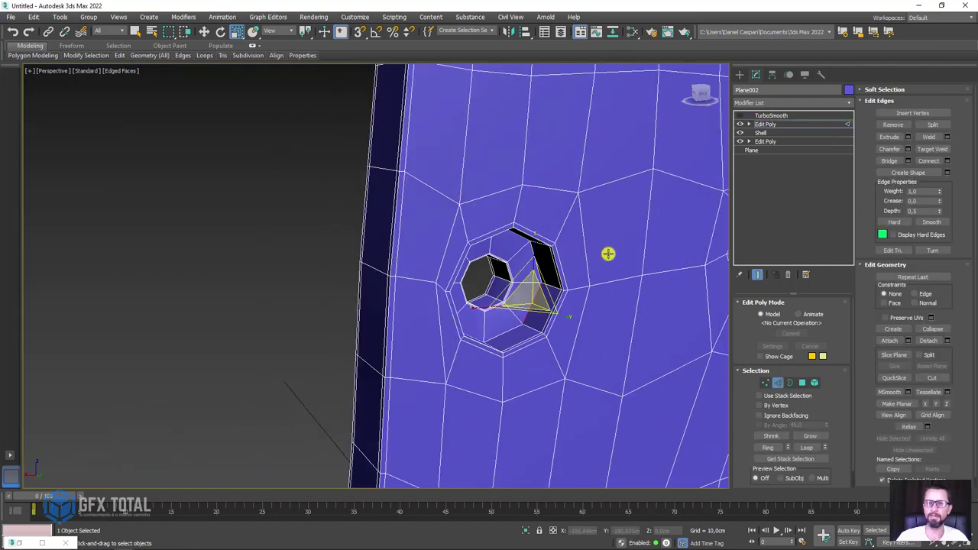
scroll(498, 234, "down", 2)
scroll(616, 227, "up", 5)
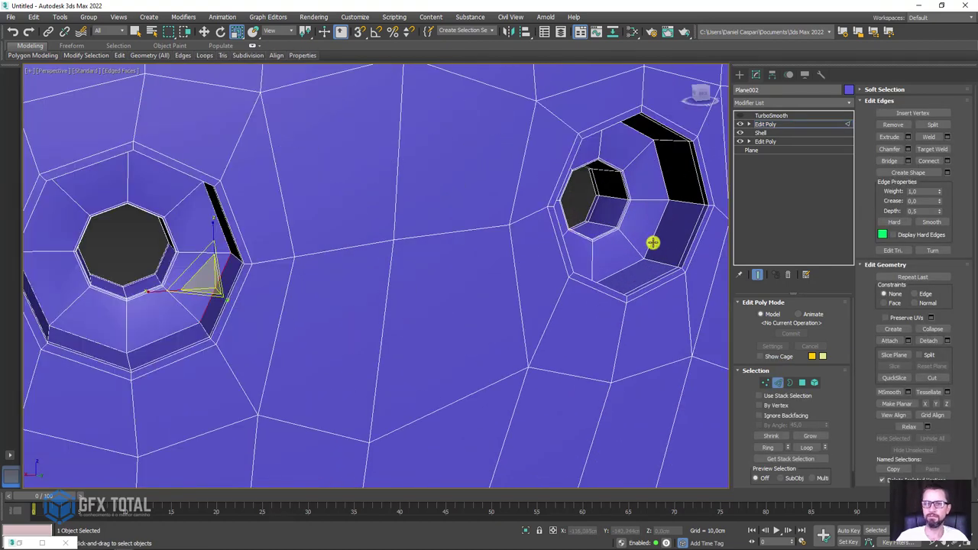
scroll(653, 243, "down", 5)
scroll(620, 114, "up", 1)
scroll(588, 277, "up", 3)
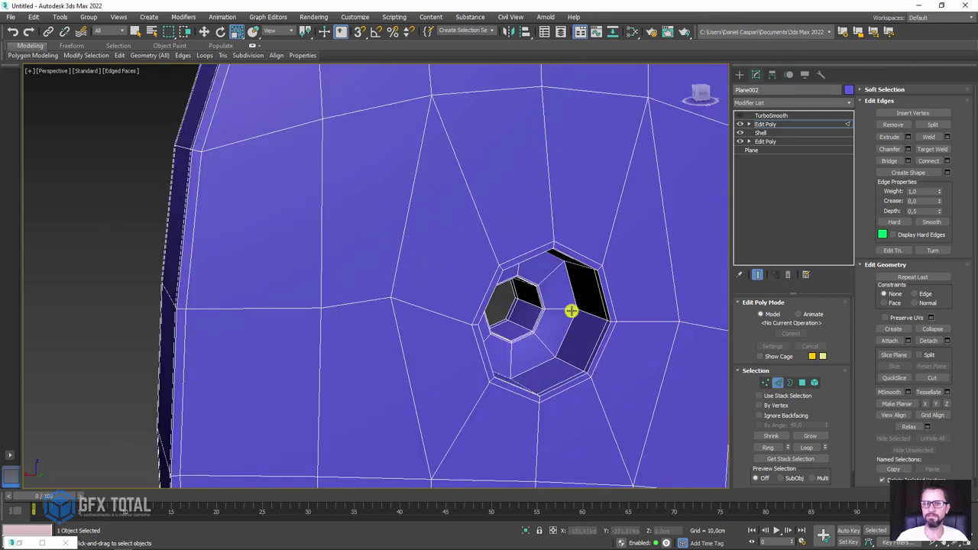
scroll(573, 310, "up", 1)
- Loop-select the right hole's rim edges and chamfer them by about 0,1cm
left_click(807, 448)
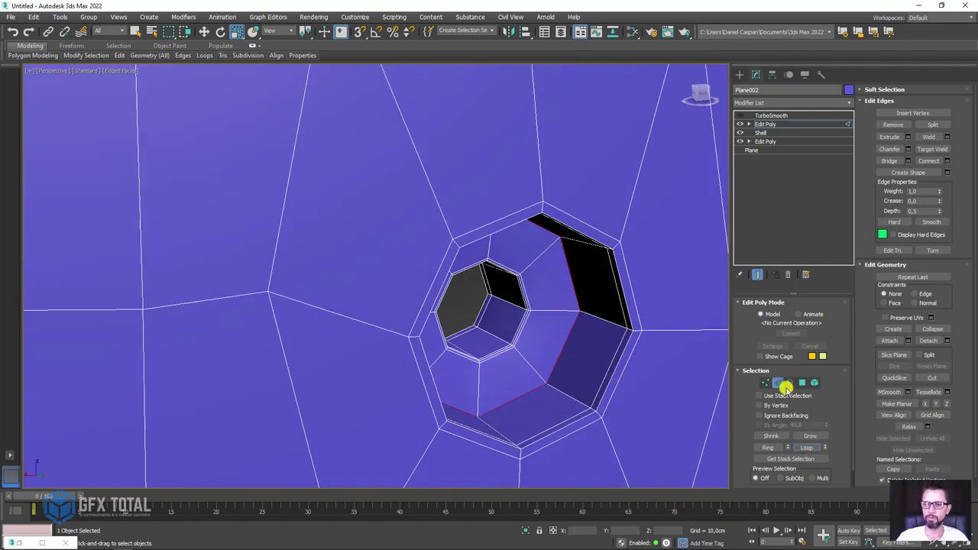
left_click(907, 150)
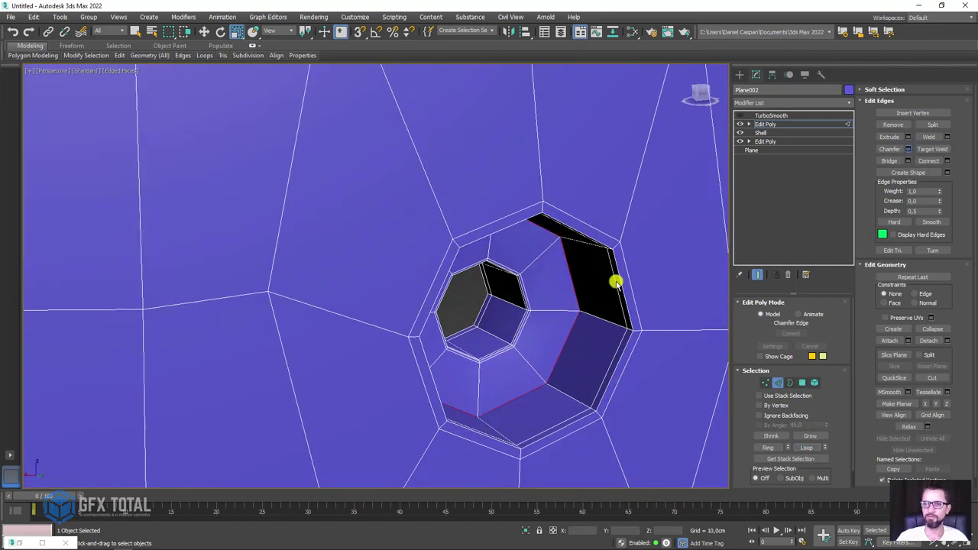
scroll(604, 291, "up", 4)
left_click_drag(365, 188, 367, 188)
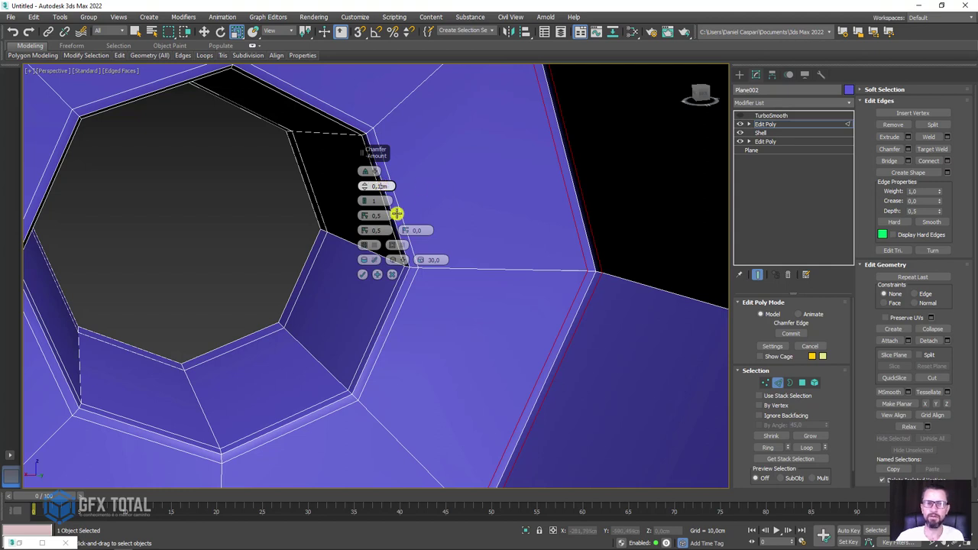
left_click(363, 273)
- Turn TurboSmooth back on and select it to inspect the smoothed sole
left_click(771, 115)
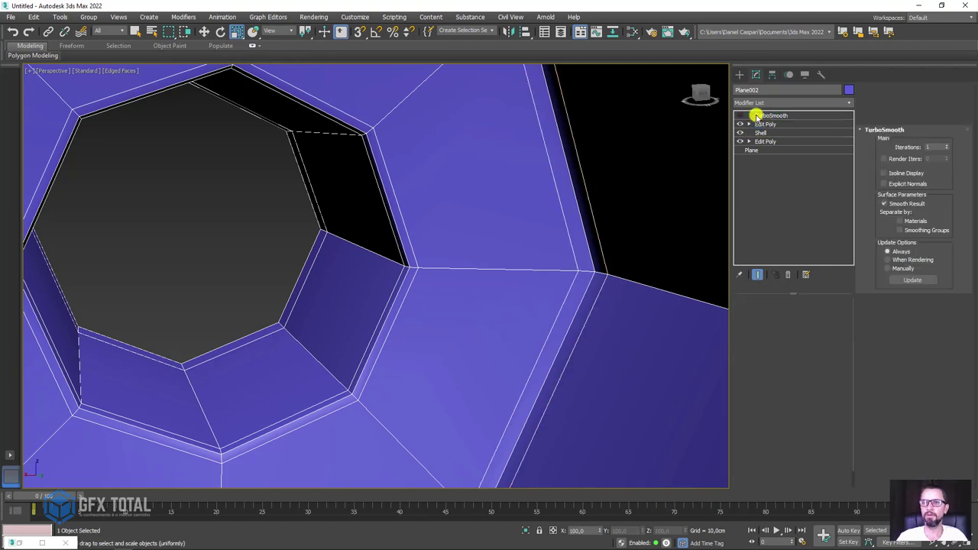
left_click(740, 116)
scroll(568, 164, "down", 5)
scroll(572, 217, "down", 2)
key("F4")
scroll(571, 216, "down", 2)
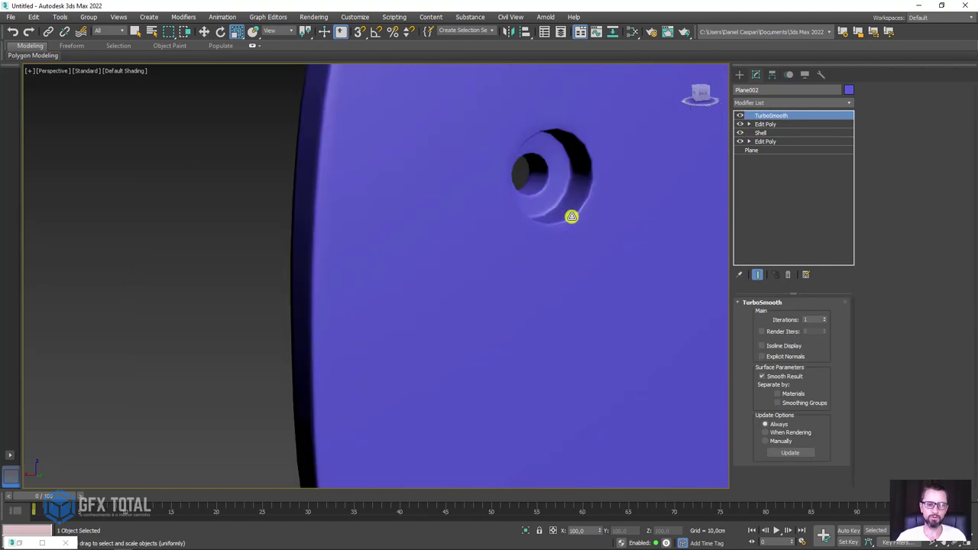
mouse_move(570, 216)
middle_mouse_down("alt")
mouse_move(552, 225)
mouse_move(557, 236)
middle_mouse_up("alt")
scroll(535, 257, "up", 4)
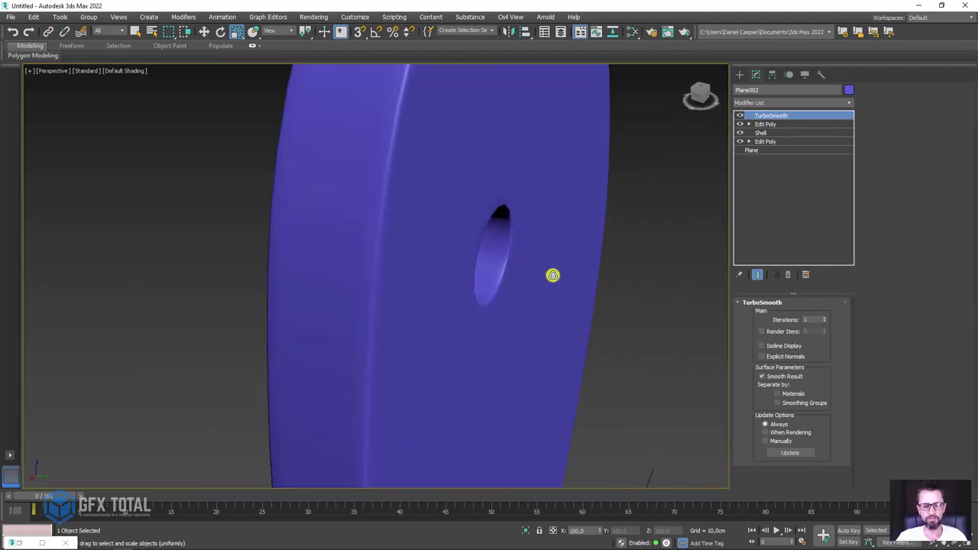
key("F4")
- Set TurboSmooth Iterations to 2 and enable Isoline Display
left_click(825, 319)
scroll(538, 317, "down", 3)
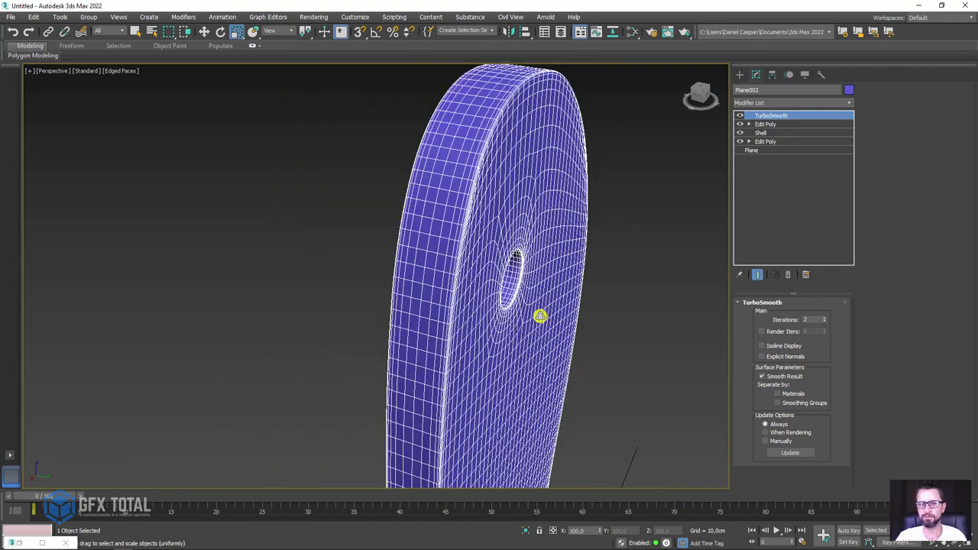
scroll(673, 327, "down", 1)
left_click(771, 344)
mouse_move(535, 321)
middle_mouse_down("alt")
mouse_move(504, 313)
mouse_move(595, 304)
middle_mouse_up("alt")
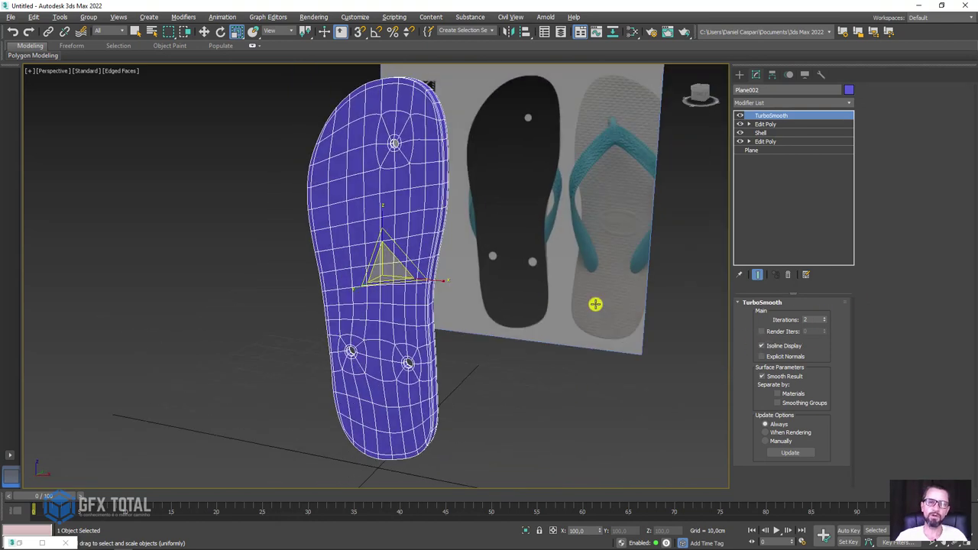